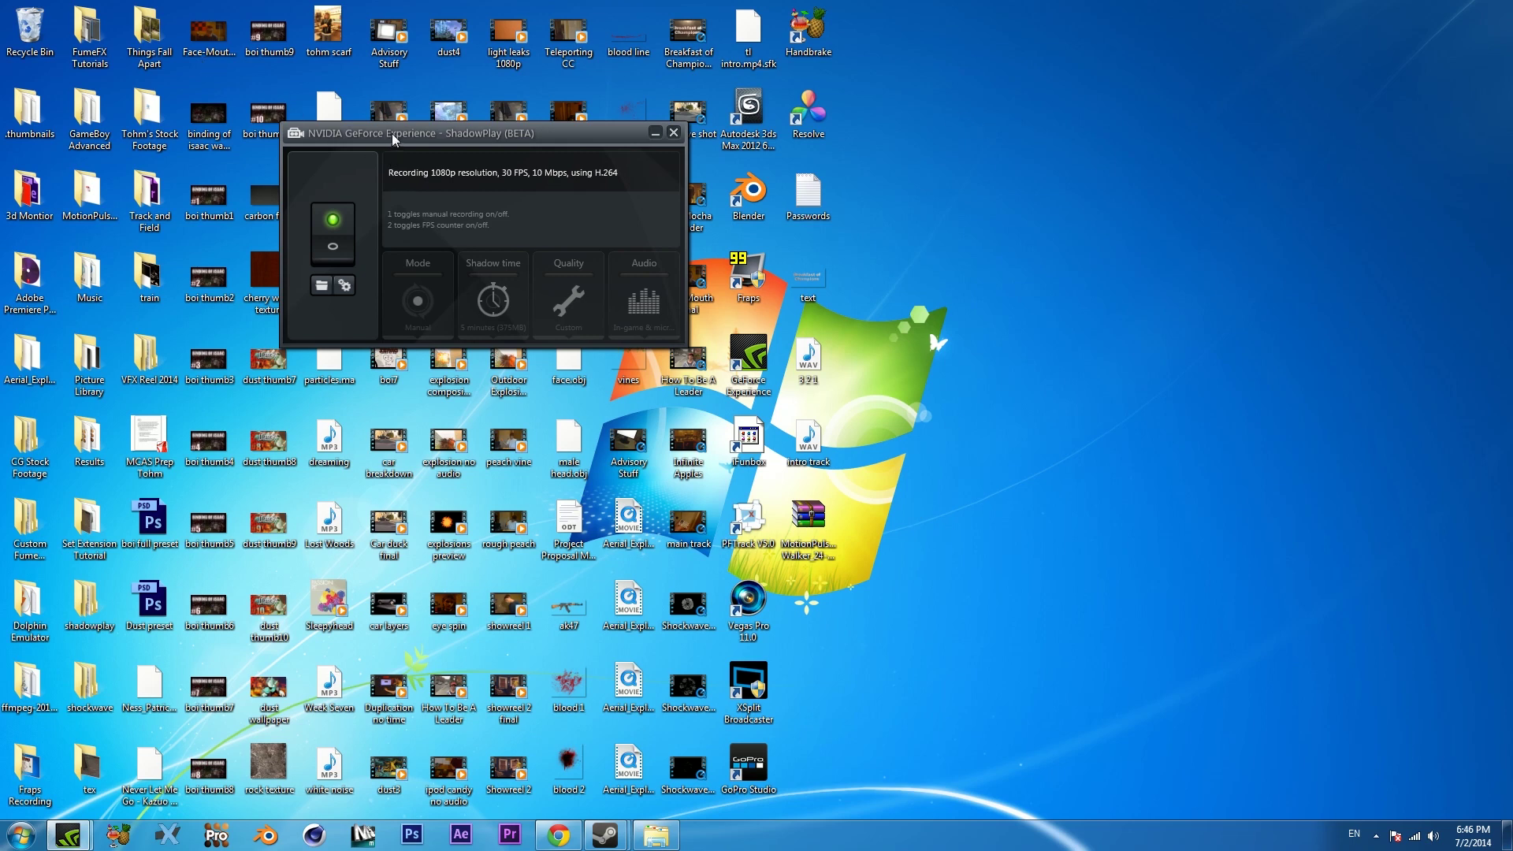
Move the ShadowPlay window aside, open the recordings folder and preview the first desktop clip
drag(393, 136, 449, 98)
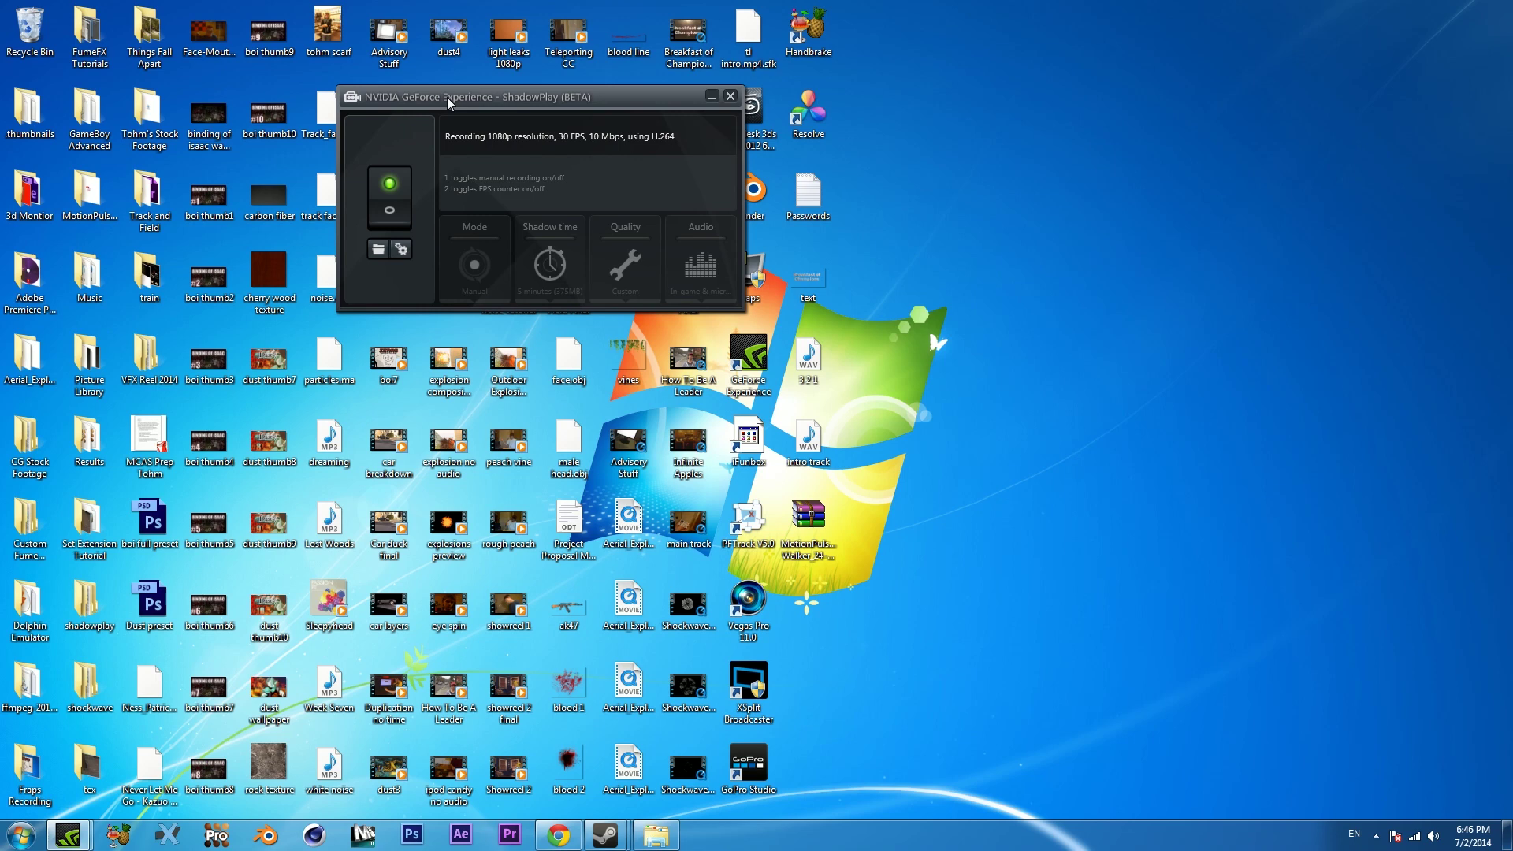
drag(447, 97, 249, 155)
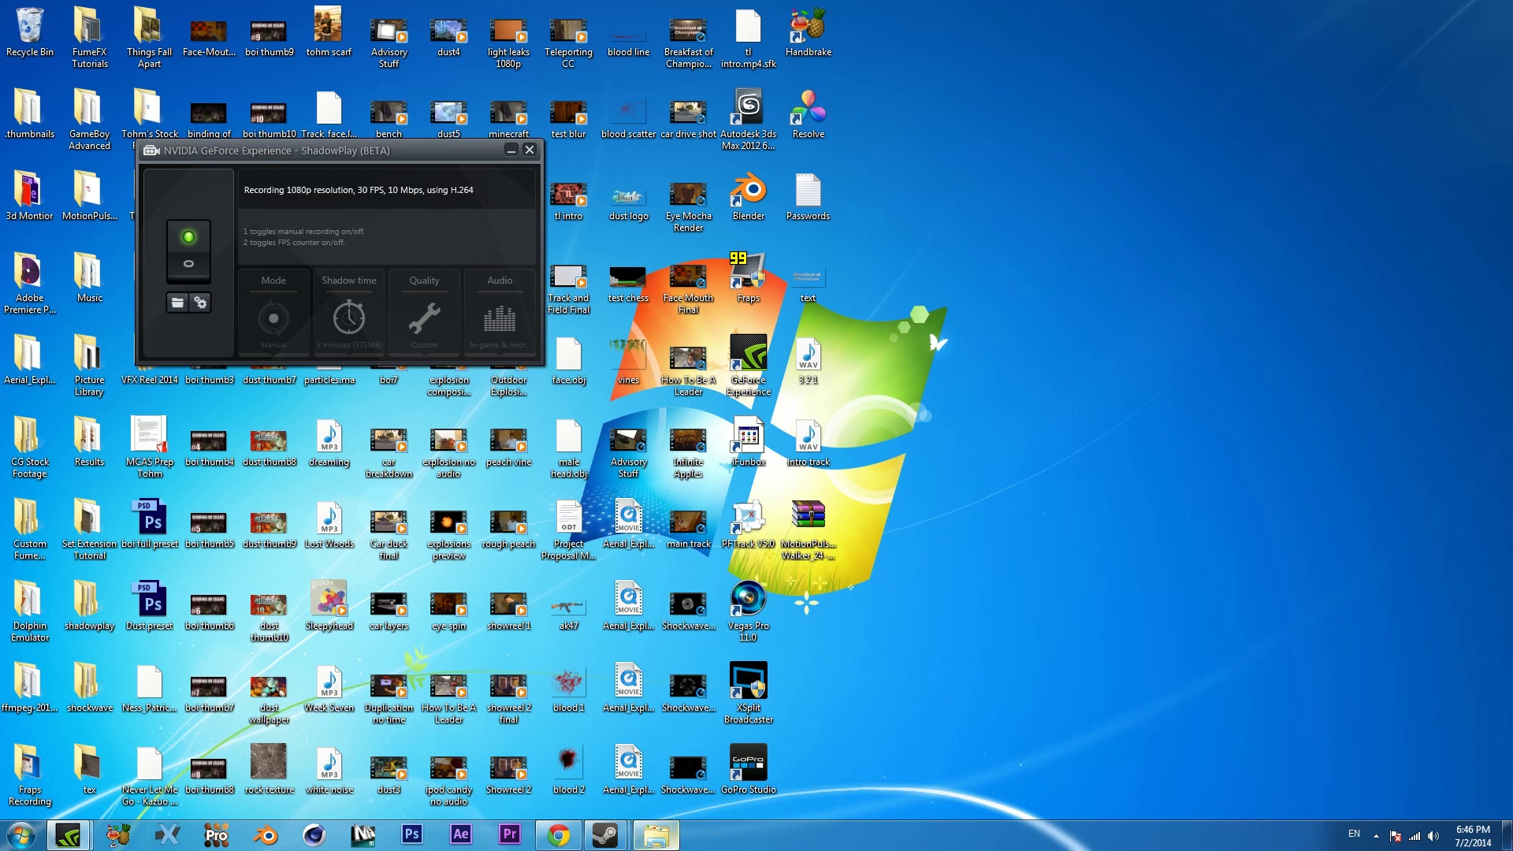
click(656, 835)
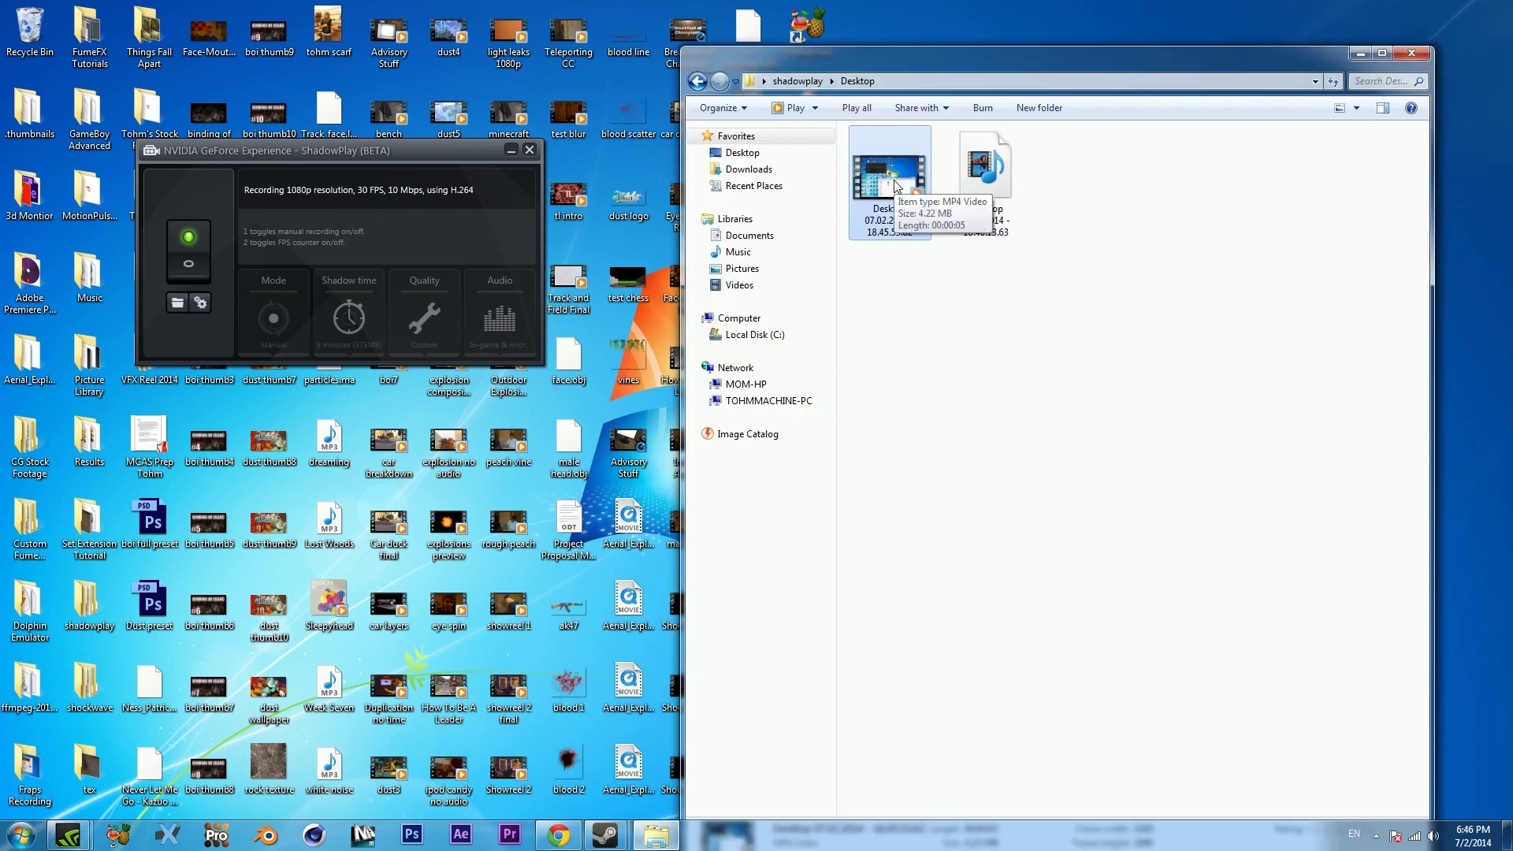
double_click(895, 187)
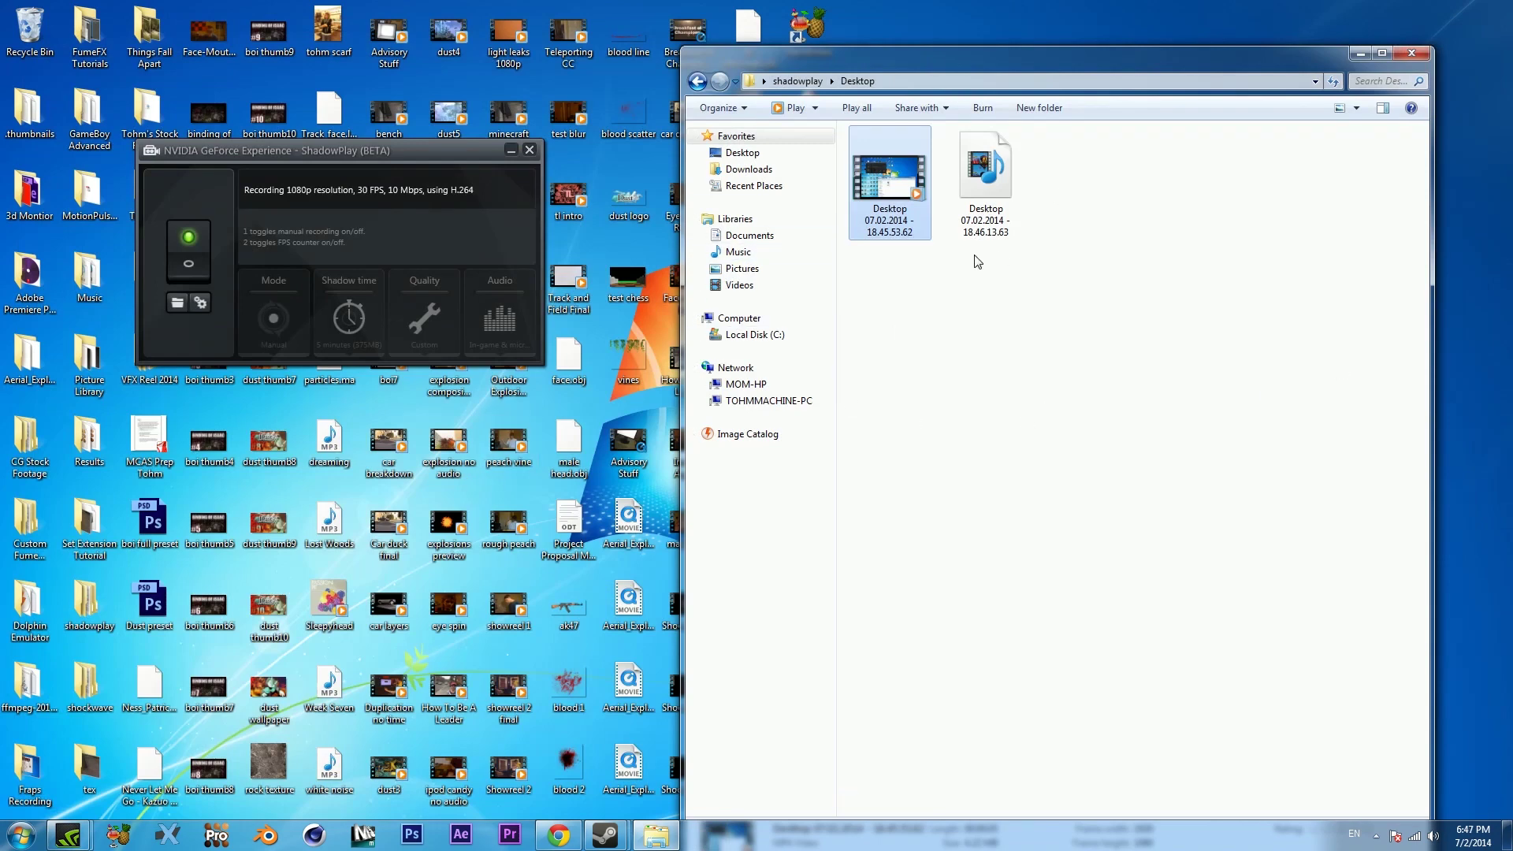
mouse_move(904, 198)
mouse_down()
mouse_move(892, 150)
mouse_move(876, 202)
mouse_move(906, 209)
mouse_move(855, 272)
mouse_move(883, 206)
mouse_up()
Launch HandBrake and drag its window to the top-left corner of the screen
click(213, 837)
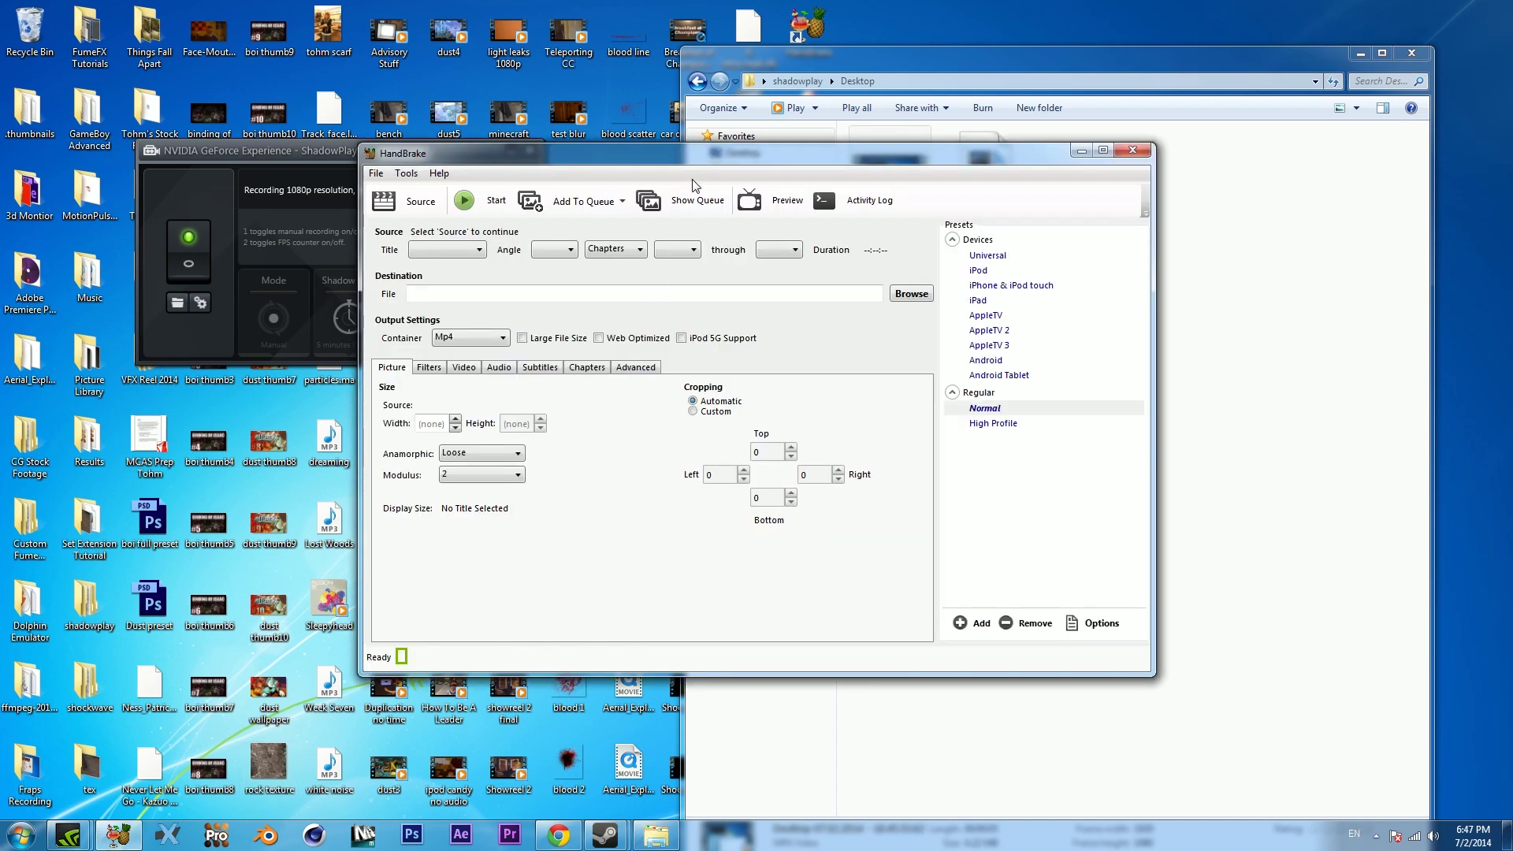
drag(712, 156, 467, 125)
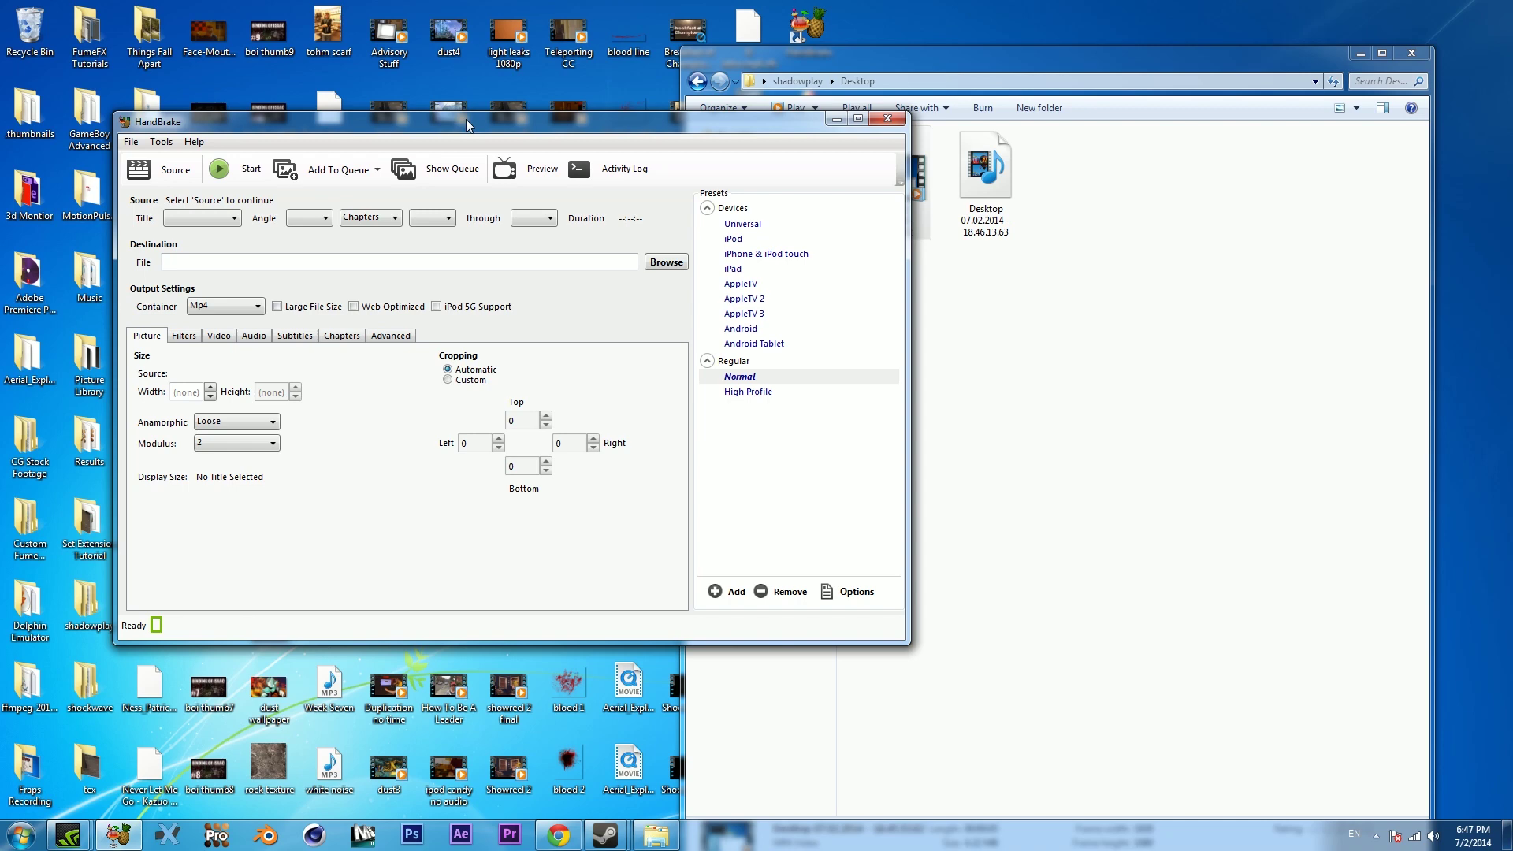
drag(466, 119, 381, 17)
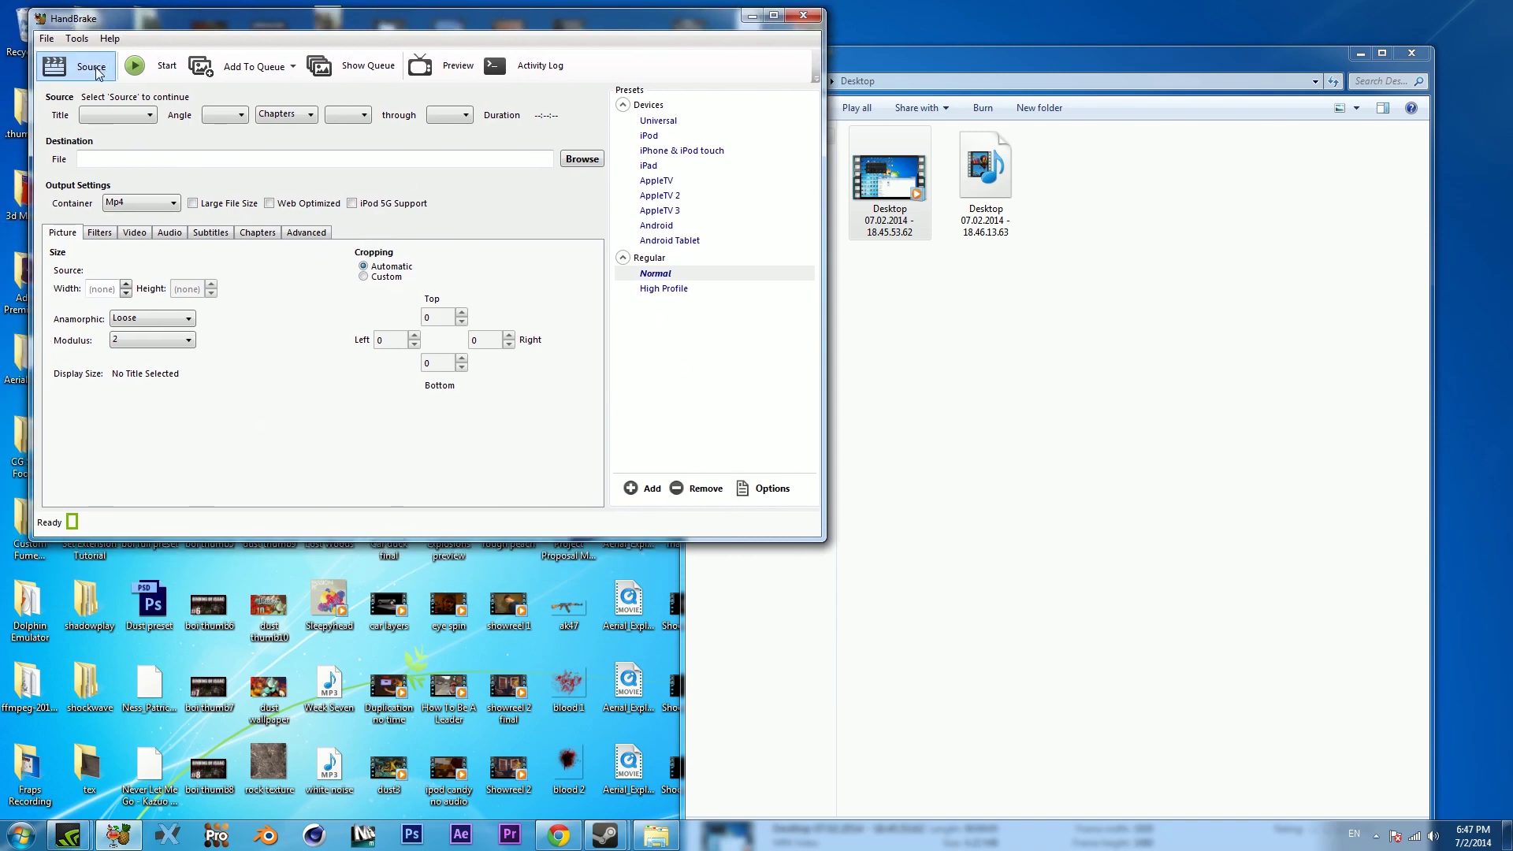
Open the first ShadowPlay clip, Desktop 07.02.2014 - 18.45.53.62, as the source file
click(96, 71)
click(96, 115)
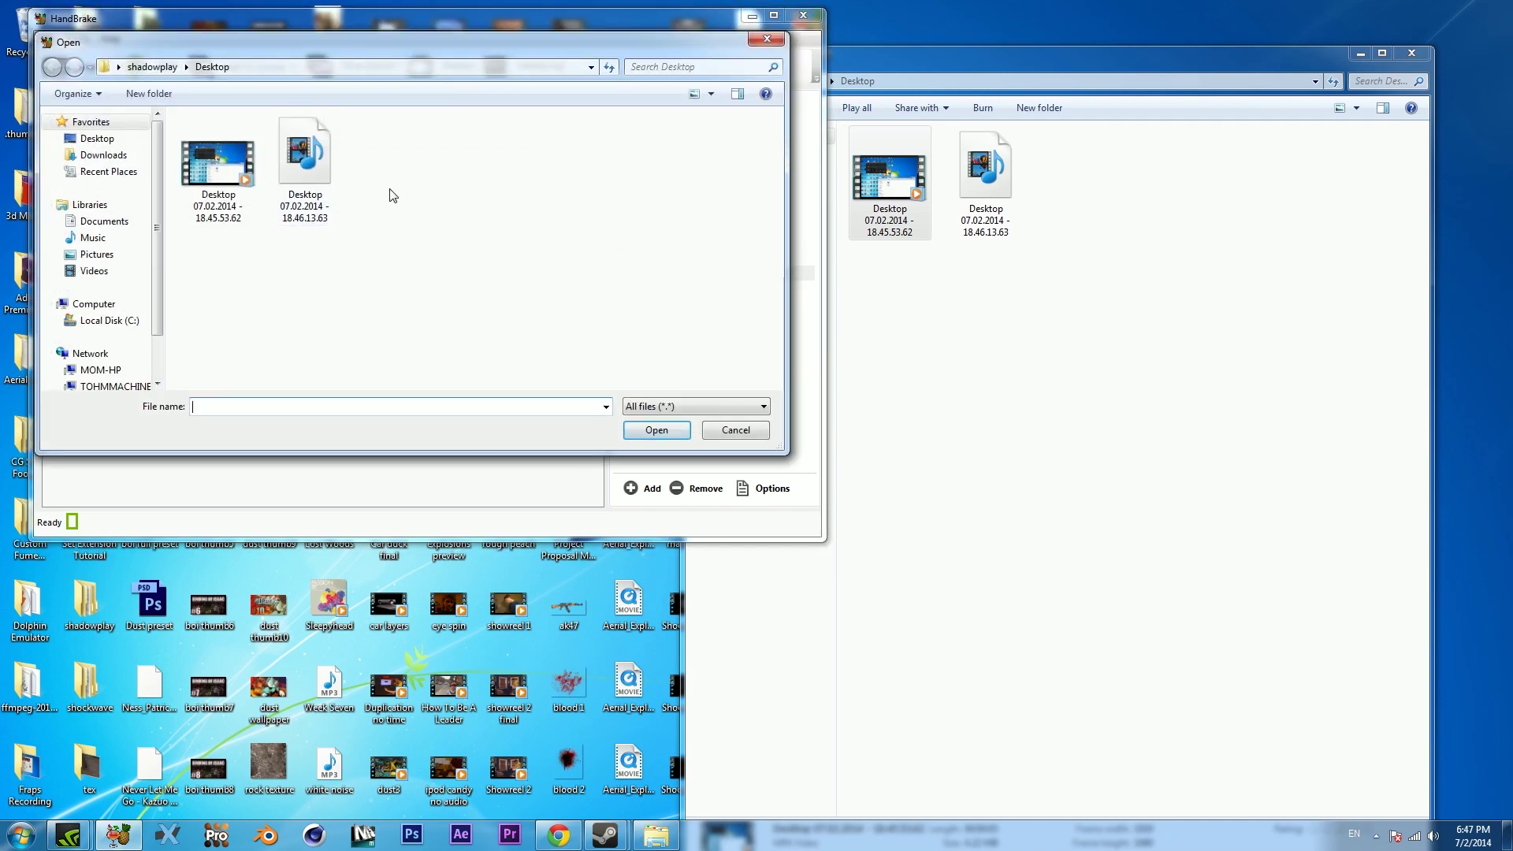
click(217, 167)
click(674, 432)
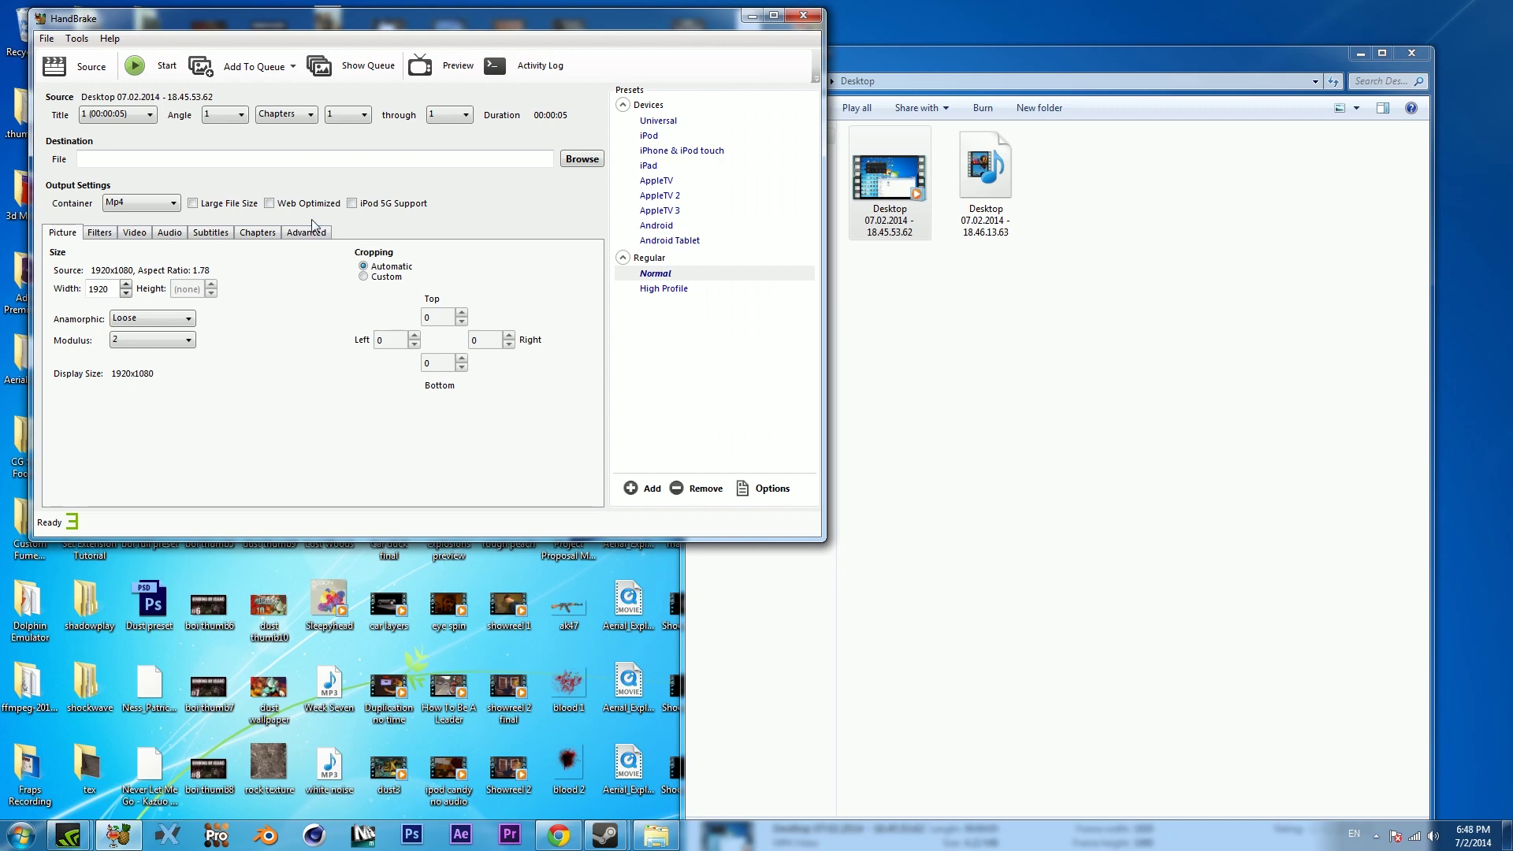
Review the Title and range dropdowns, keeping the range at chapters 1 through 1
click(140, 117)
click(140, 118)
click(363, 115)
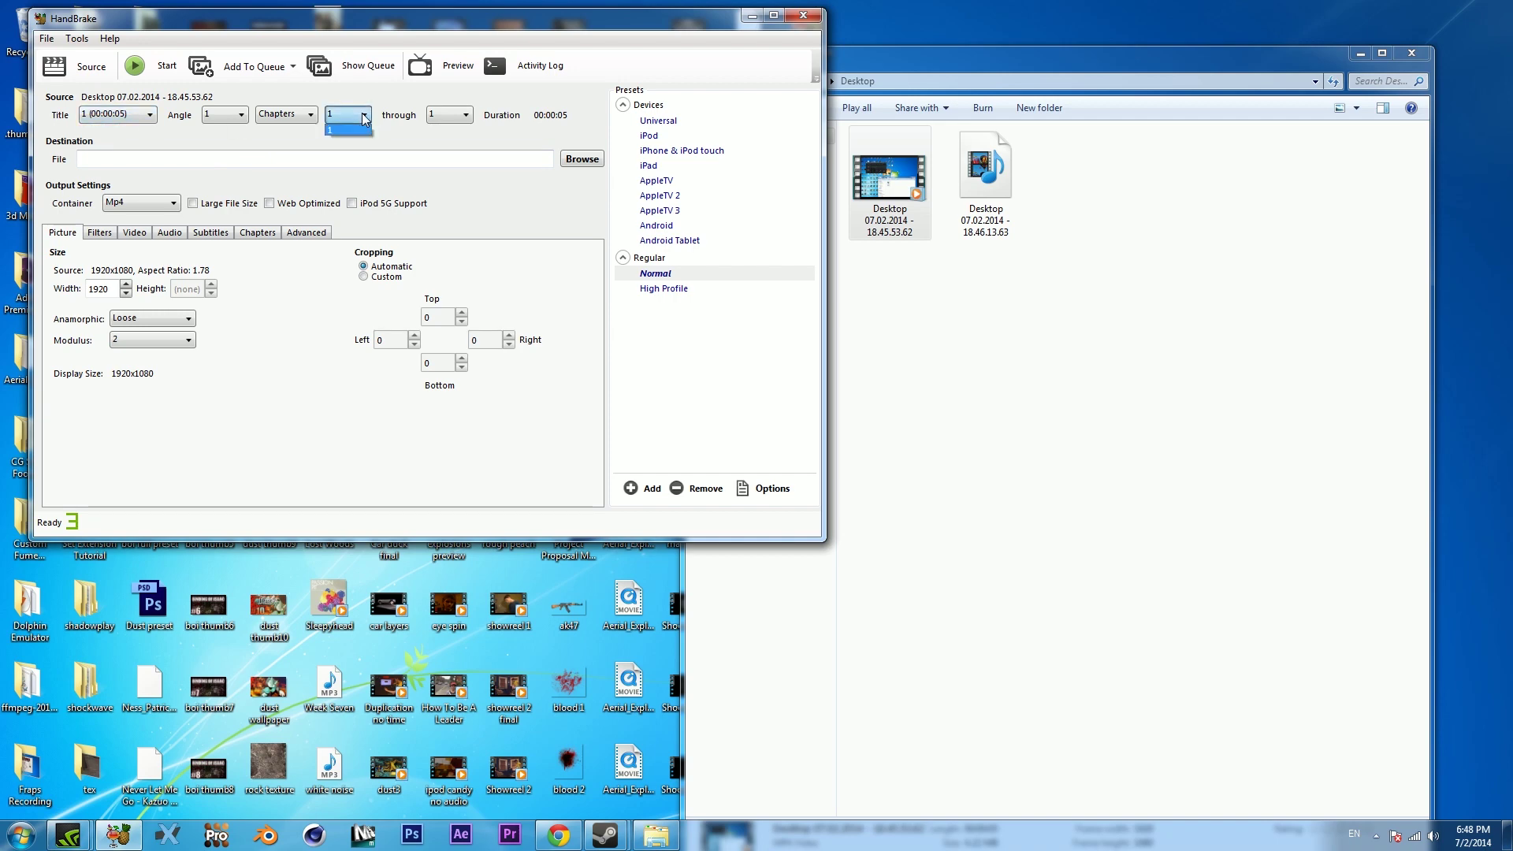
click(286, 117)
click(282, 116)
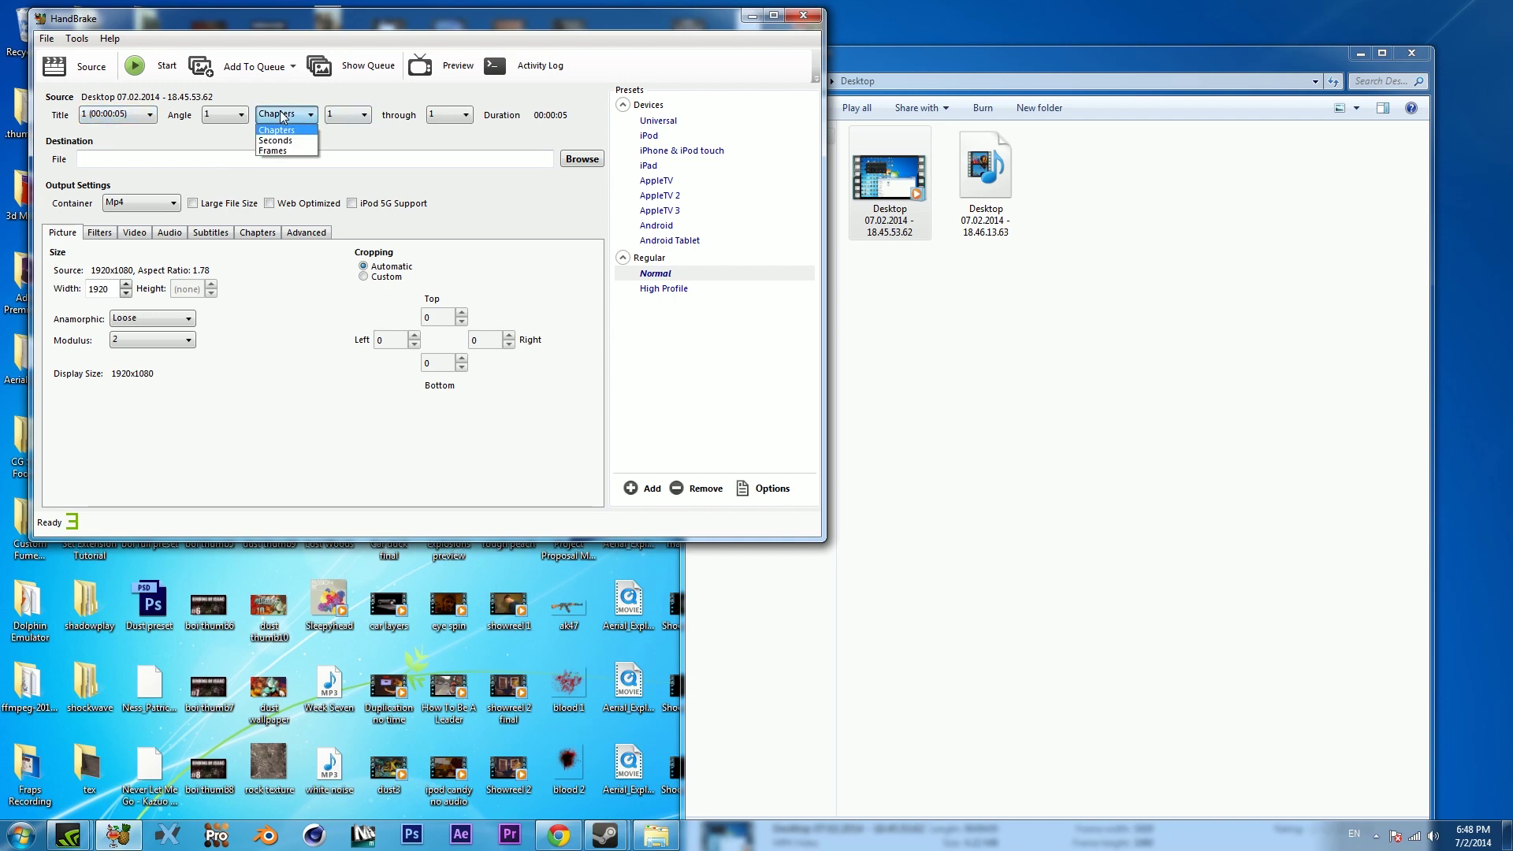
click(282, 117)
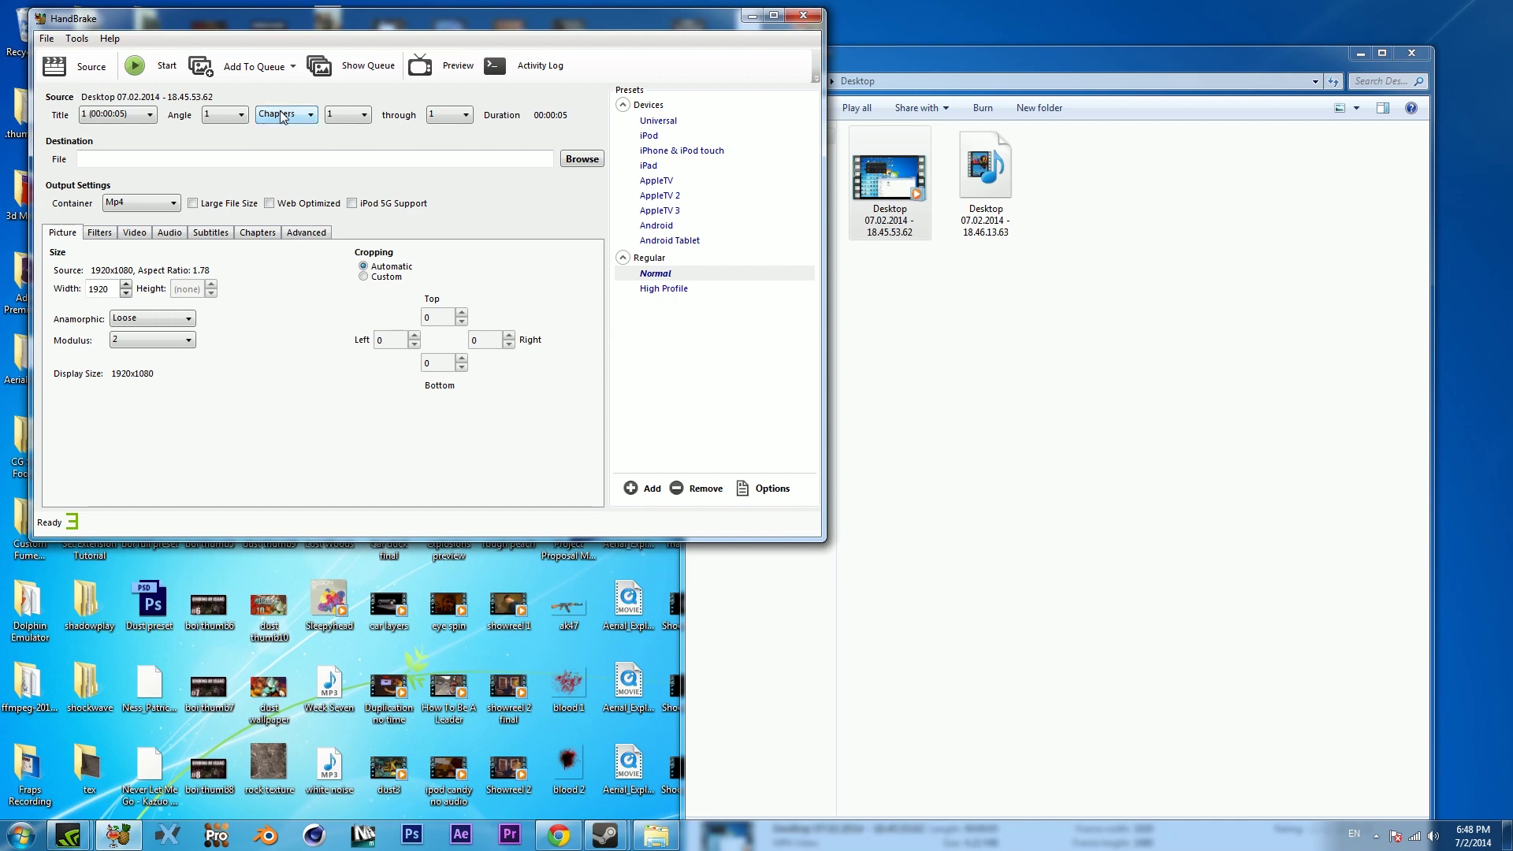
click(282, 117)
click(282, 117)
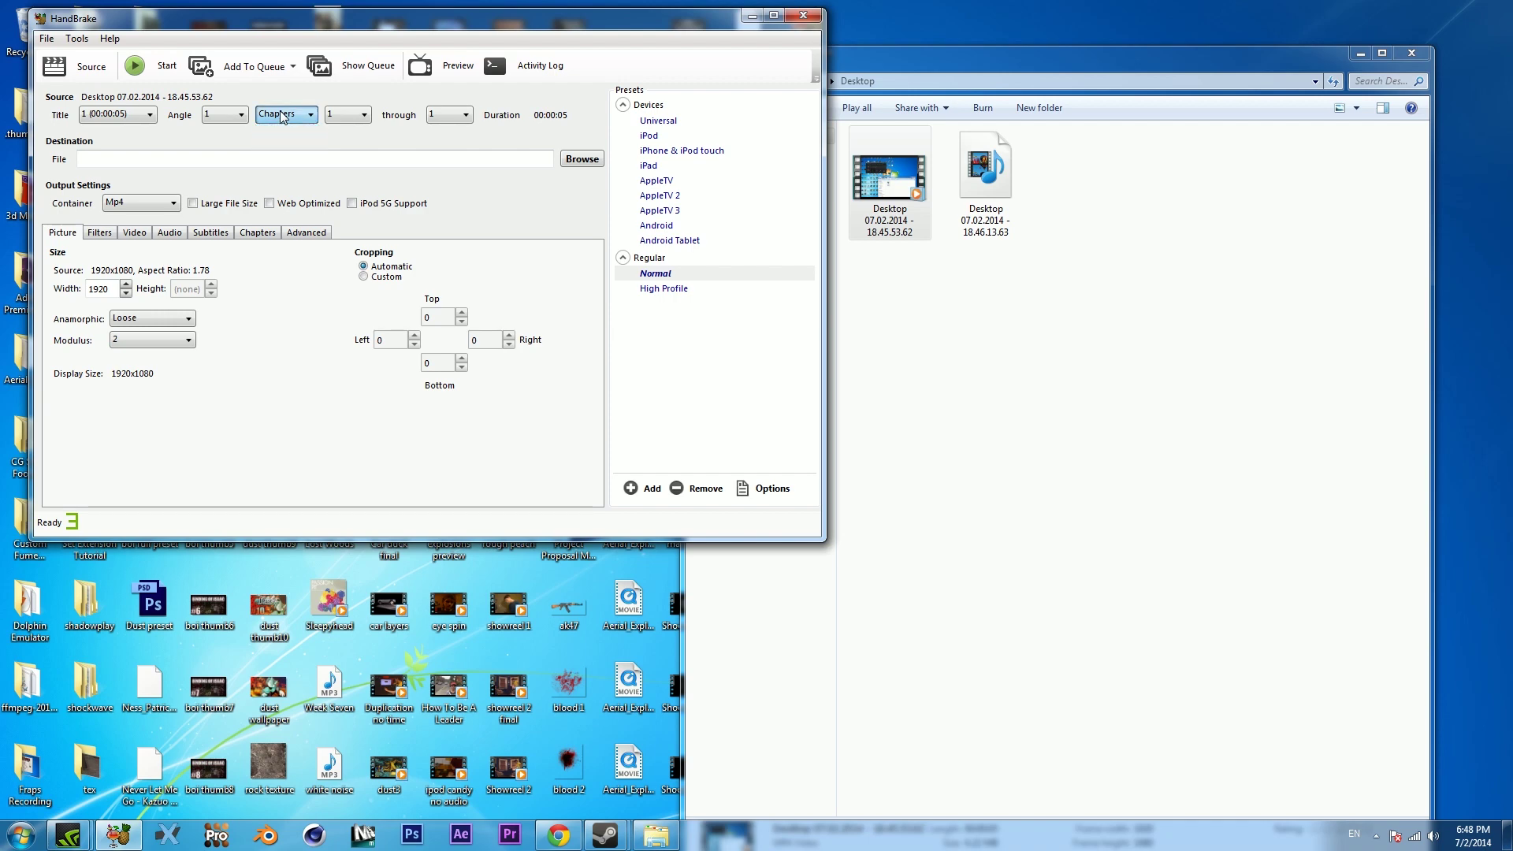
click(352, 124)
click(457, 115)
click(457, 114)
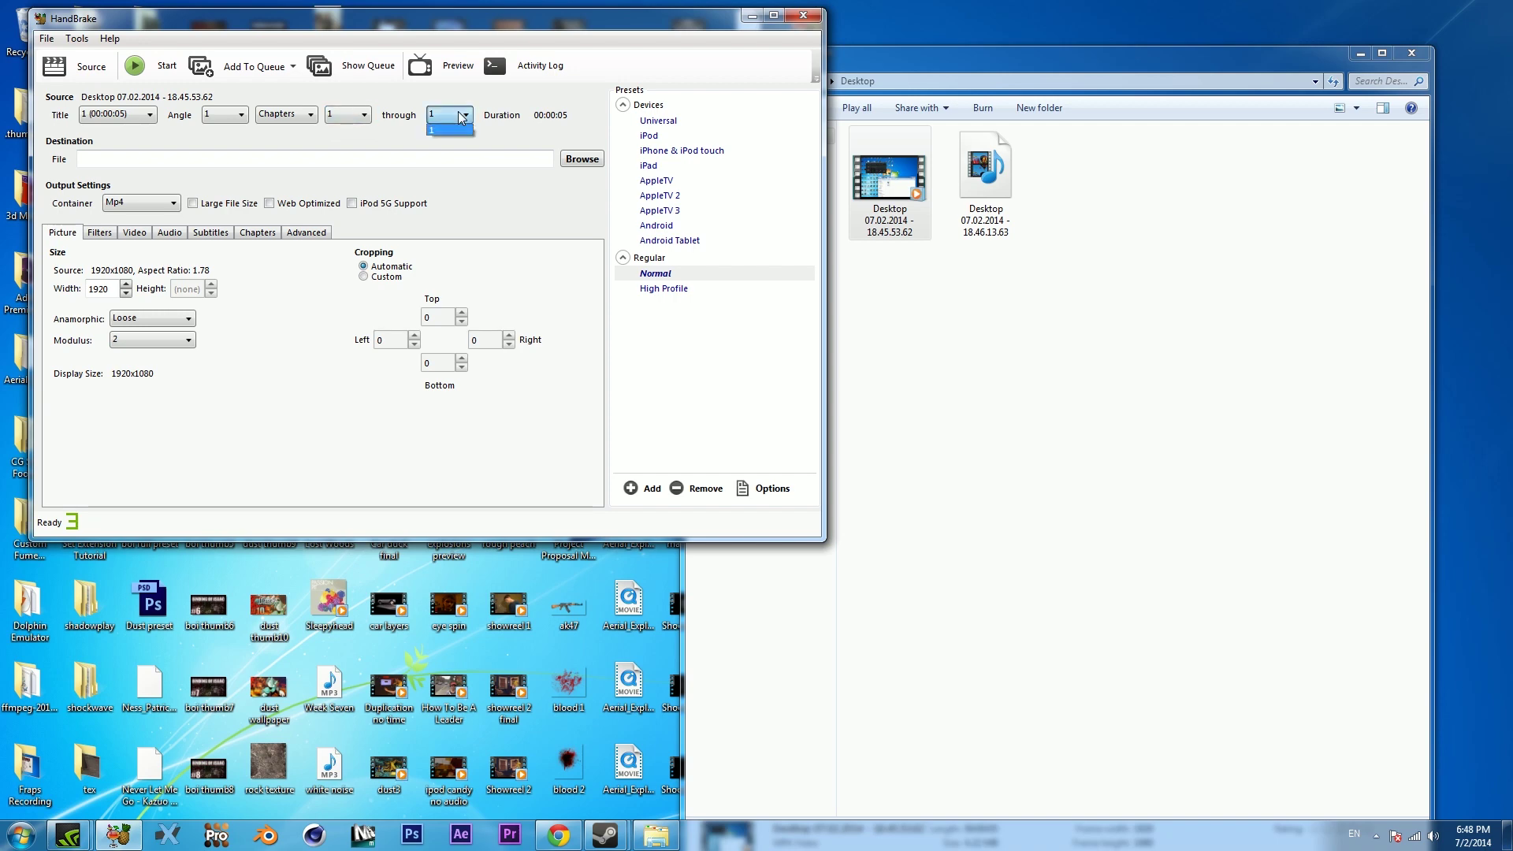
click(416, 140)
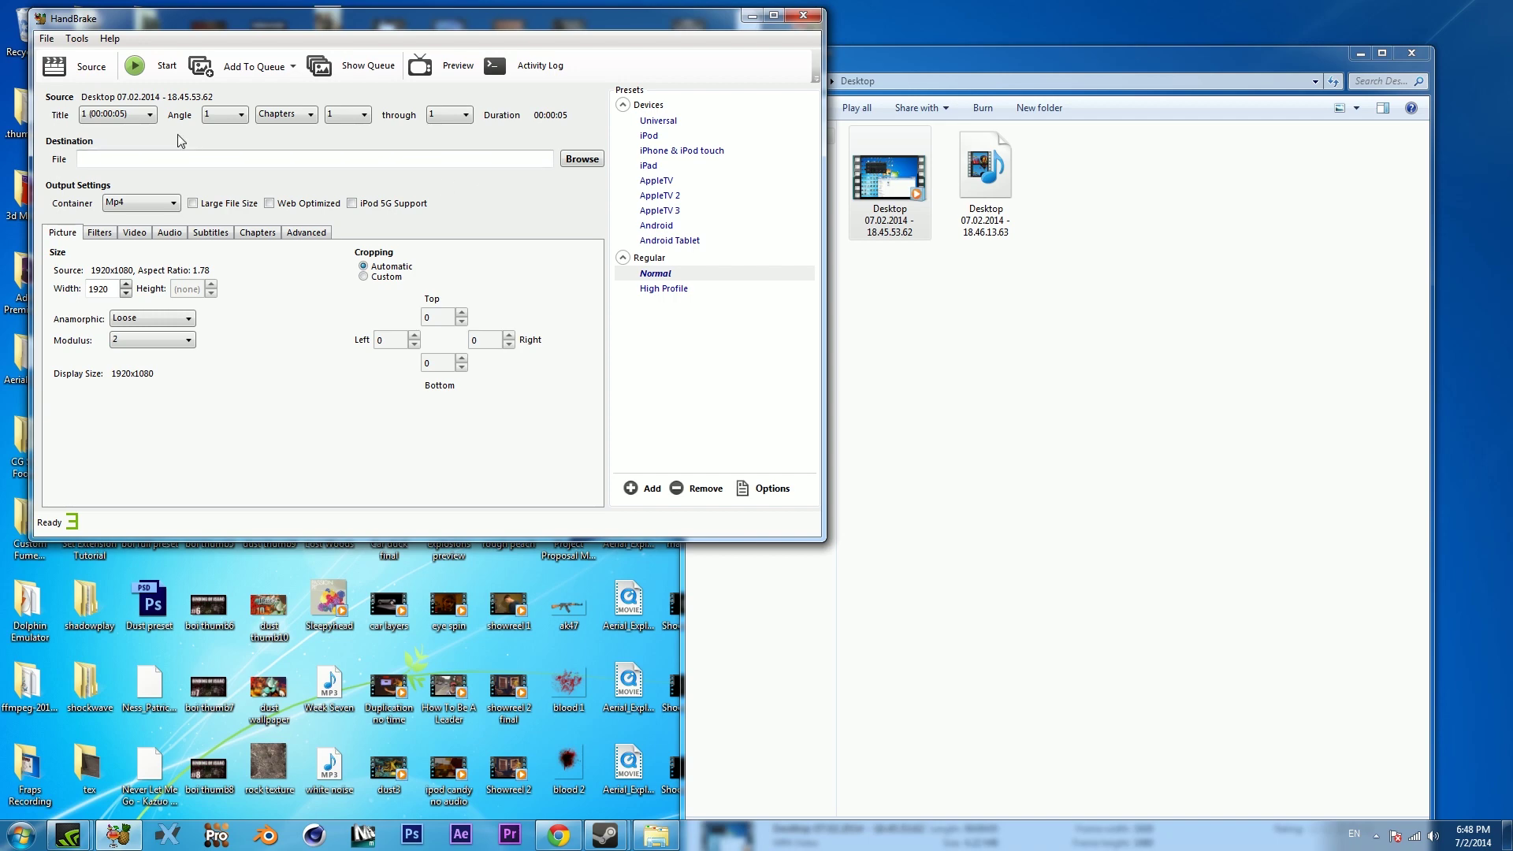
Set the destination file name to Tutorial Converting in the shadowplay Desktop folder
click(118, 160)
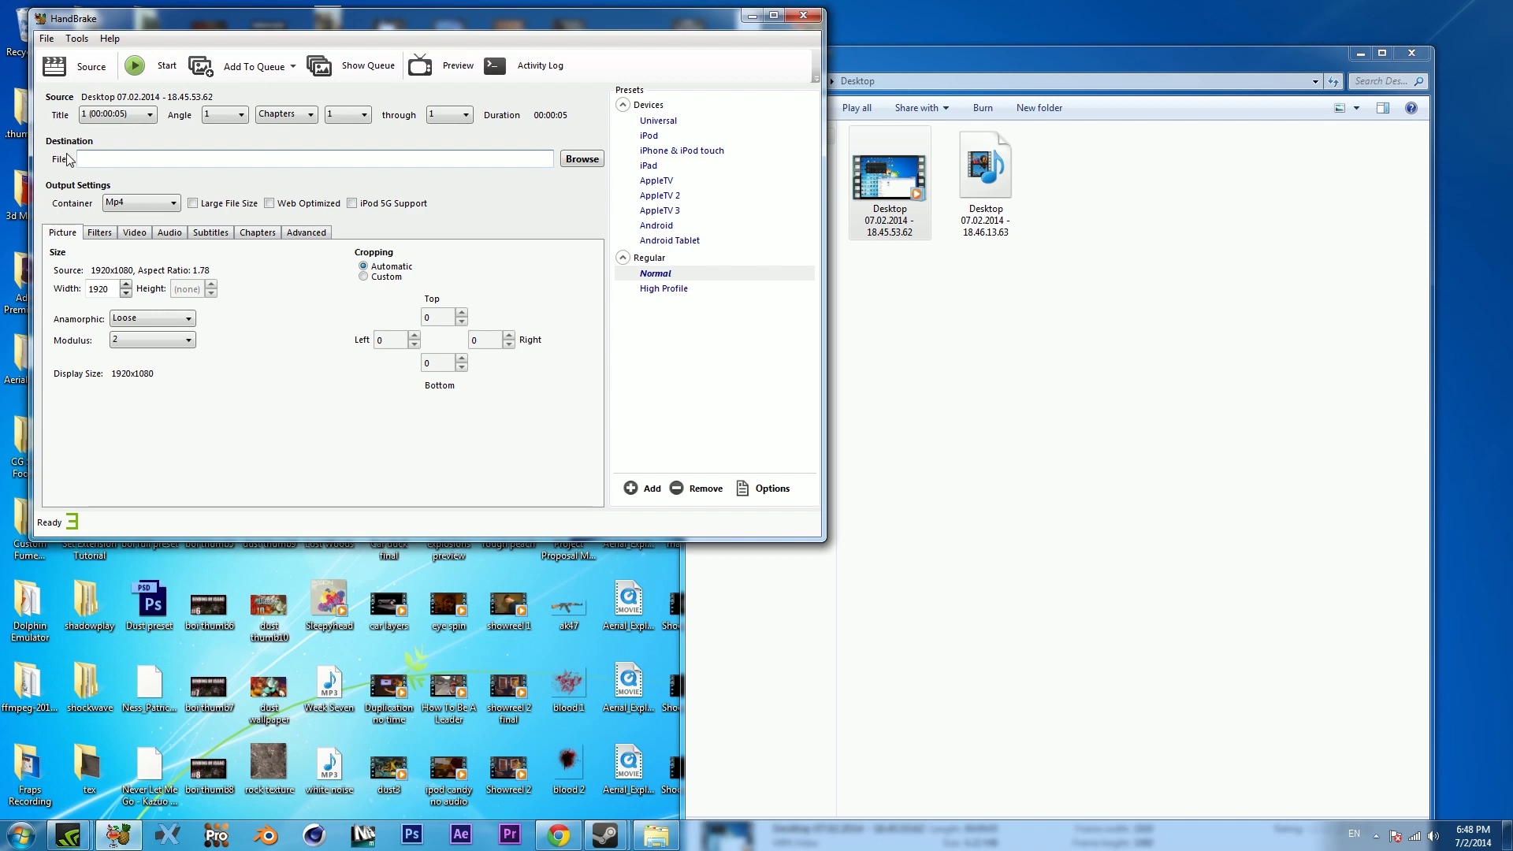
click(582, 162)
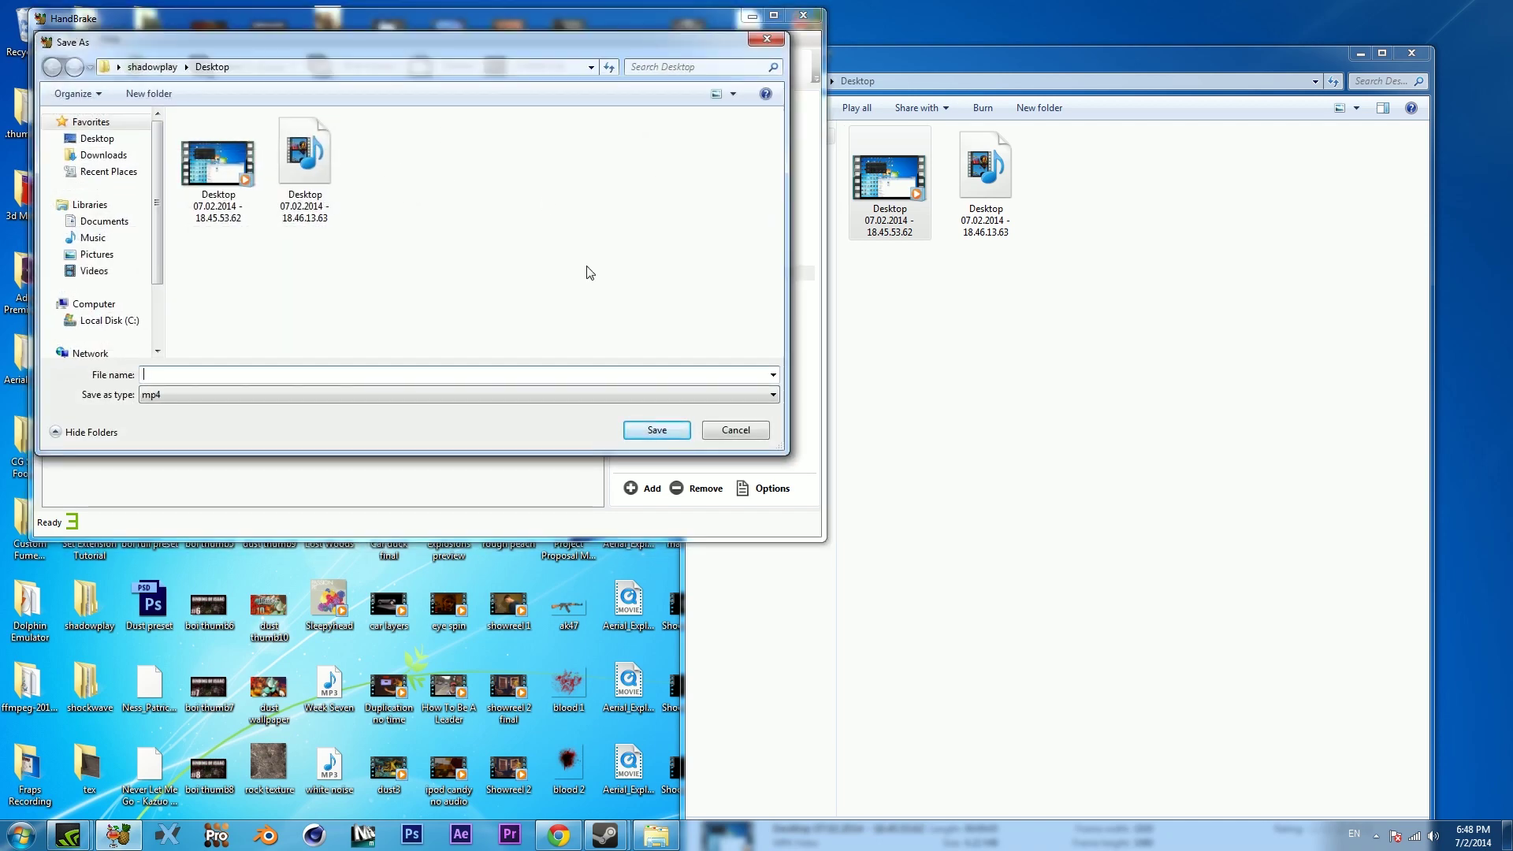
text(Tutorial Converting)
key(Return)
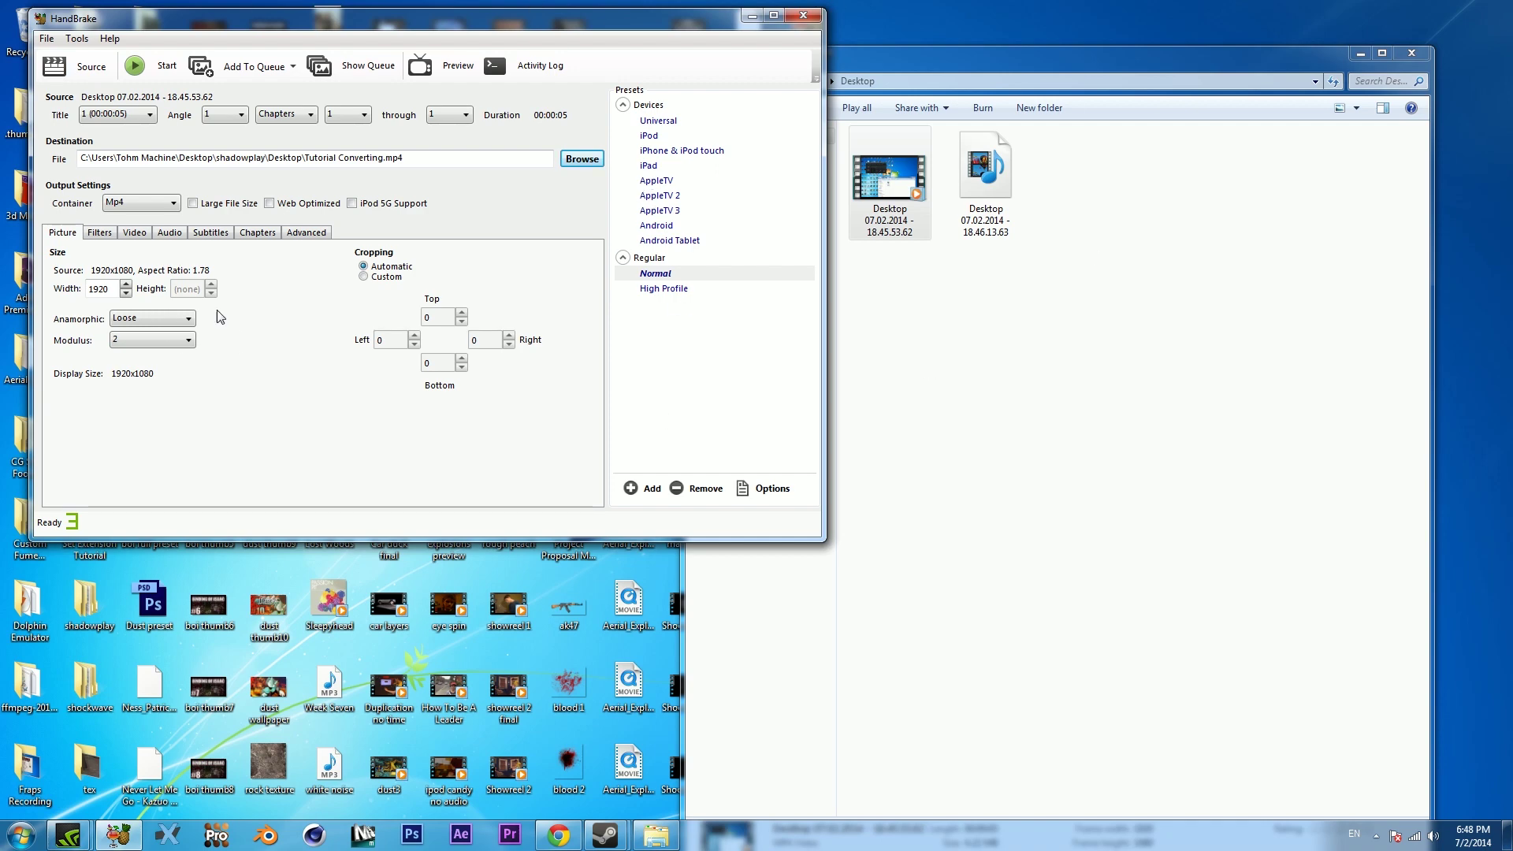
Keep Mp4 as the container and enable Large File Size
click(112, 206)
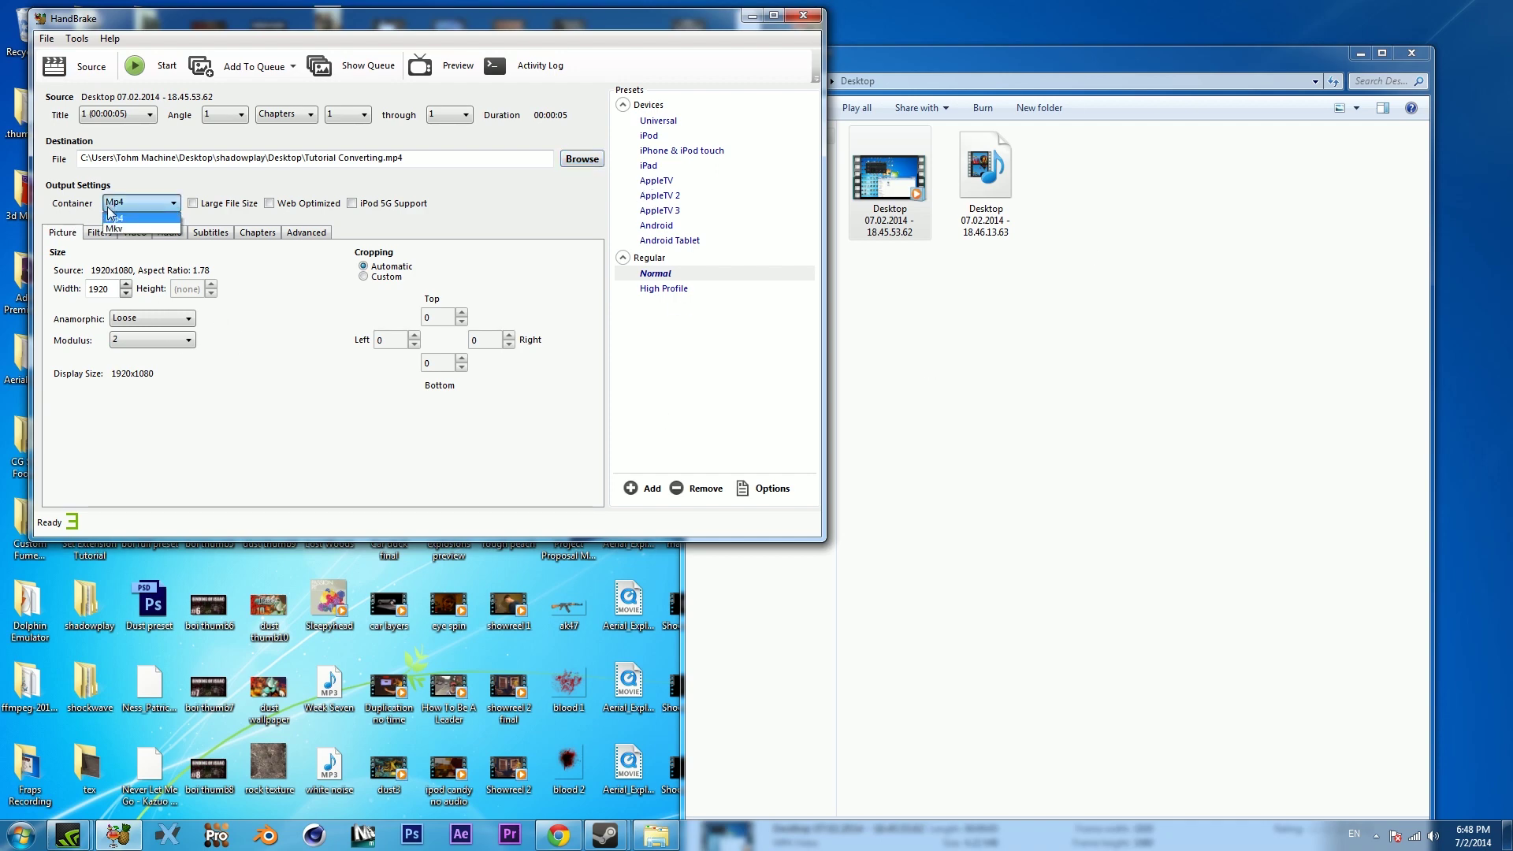
click(114, 218)
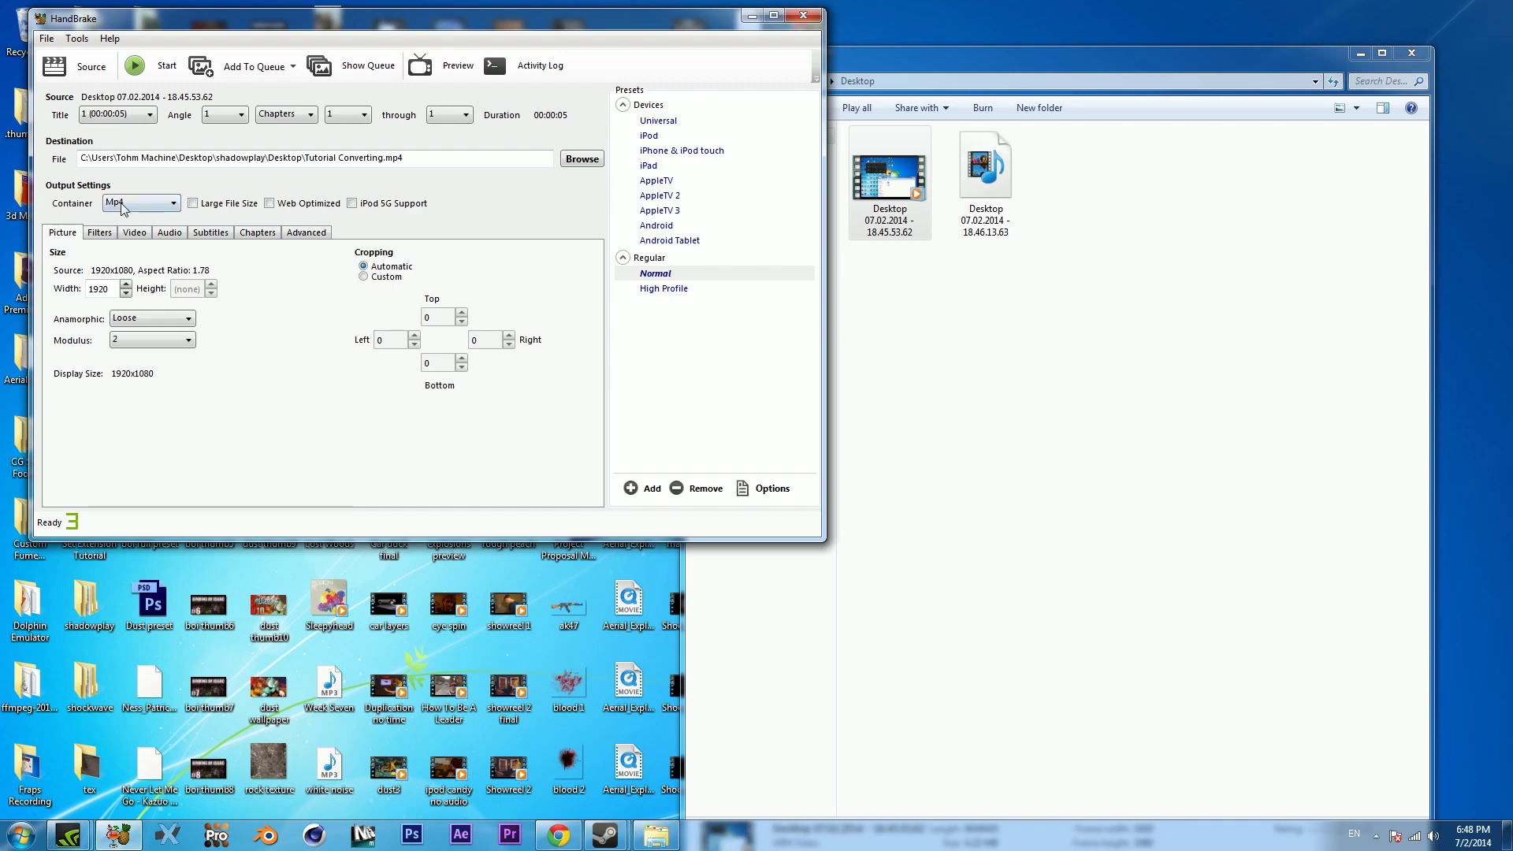
click(194, 205)
On the Video tab, keep H.264 (x264) and set a constant 30 fps framerate
click(101, 232)
click(137, 236)
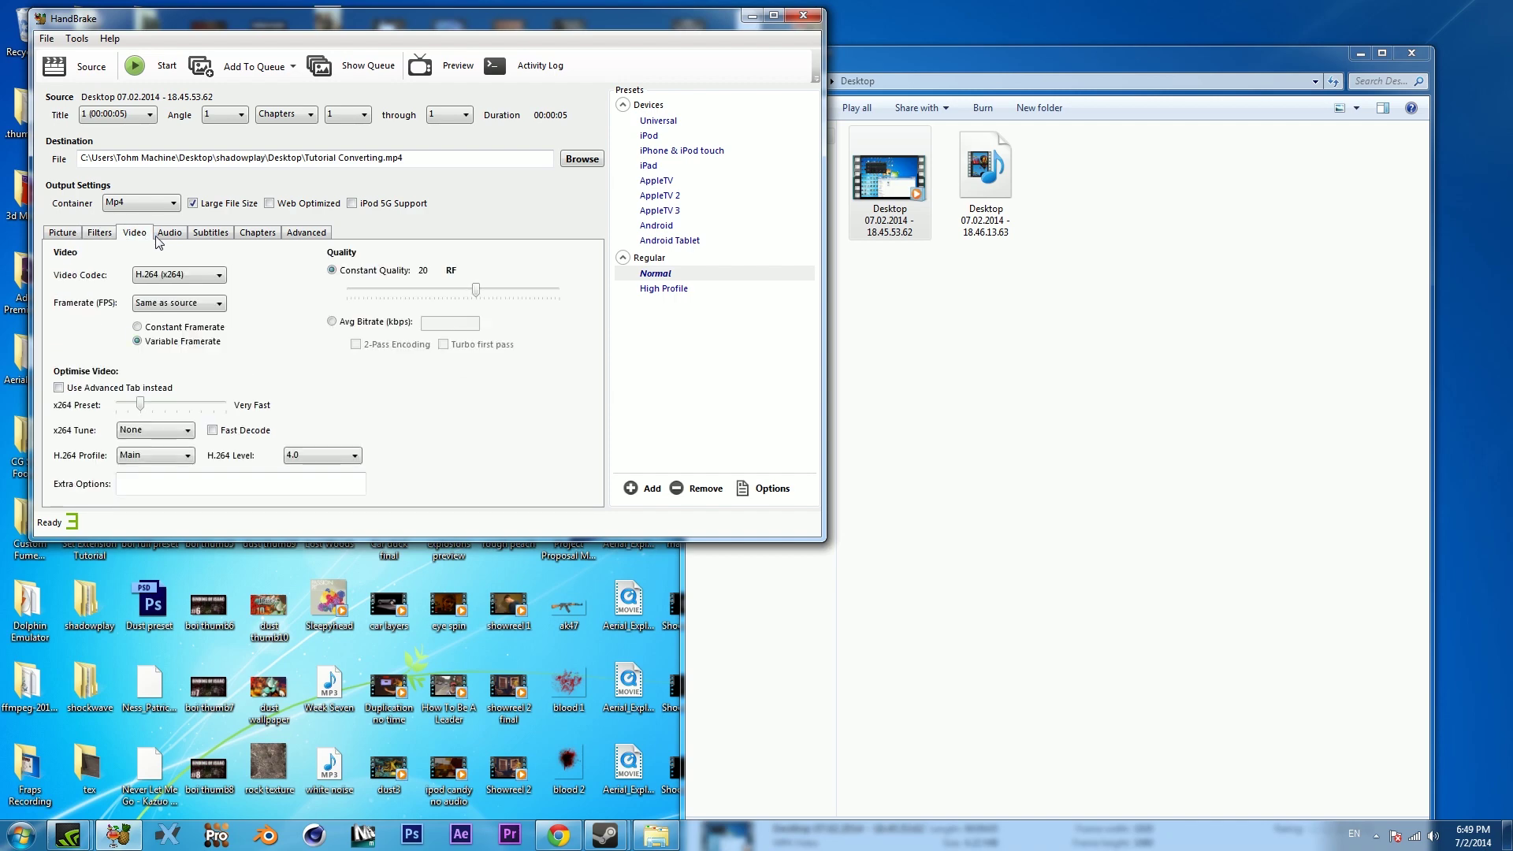
click(158, 234)
click(134, 234)
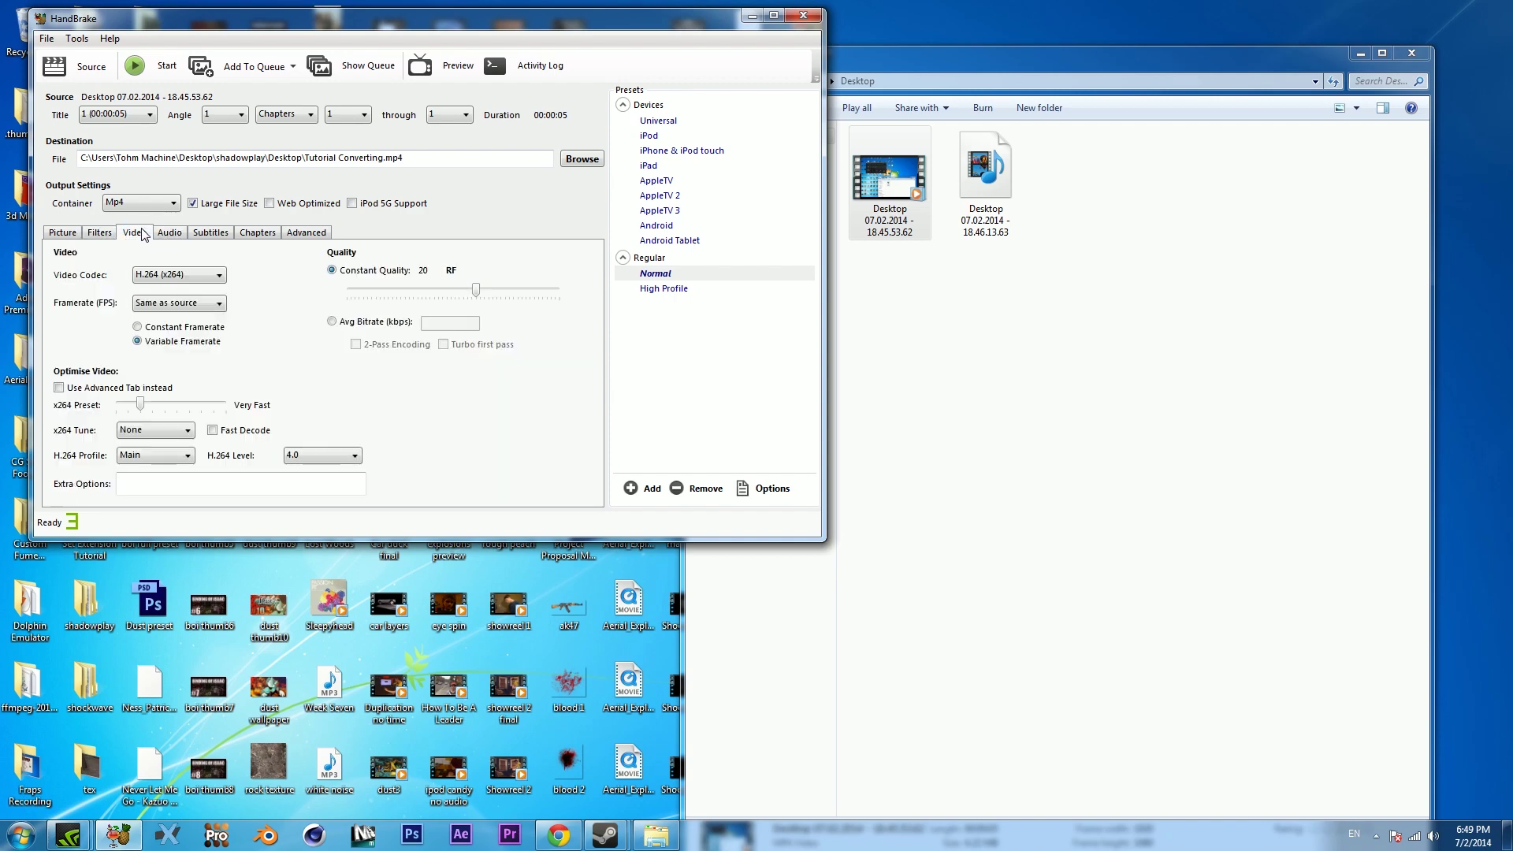
click(161, 276)
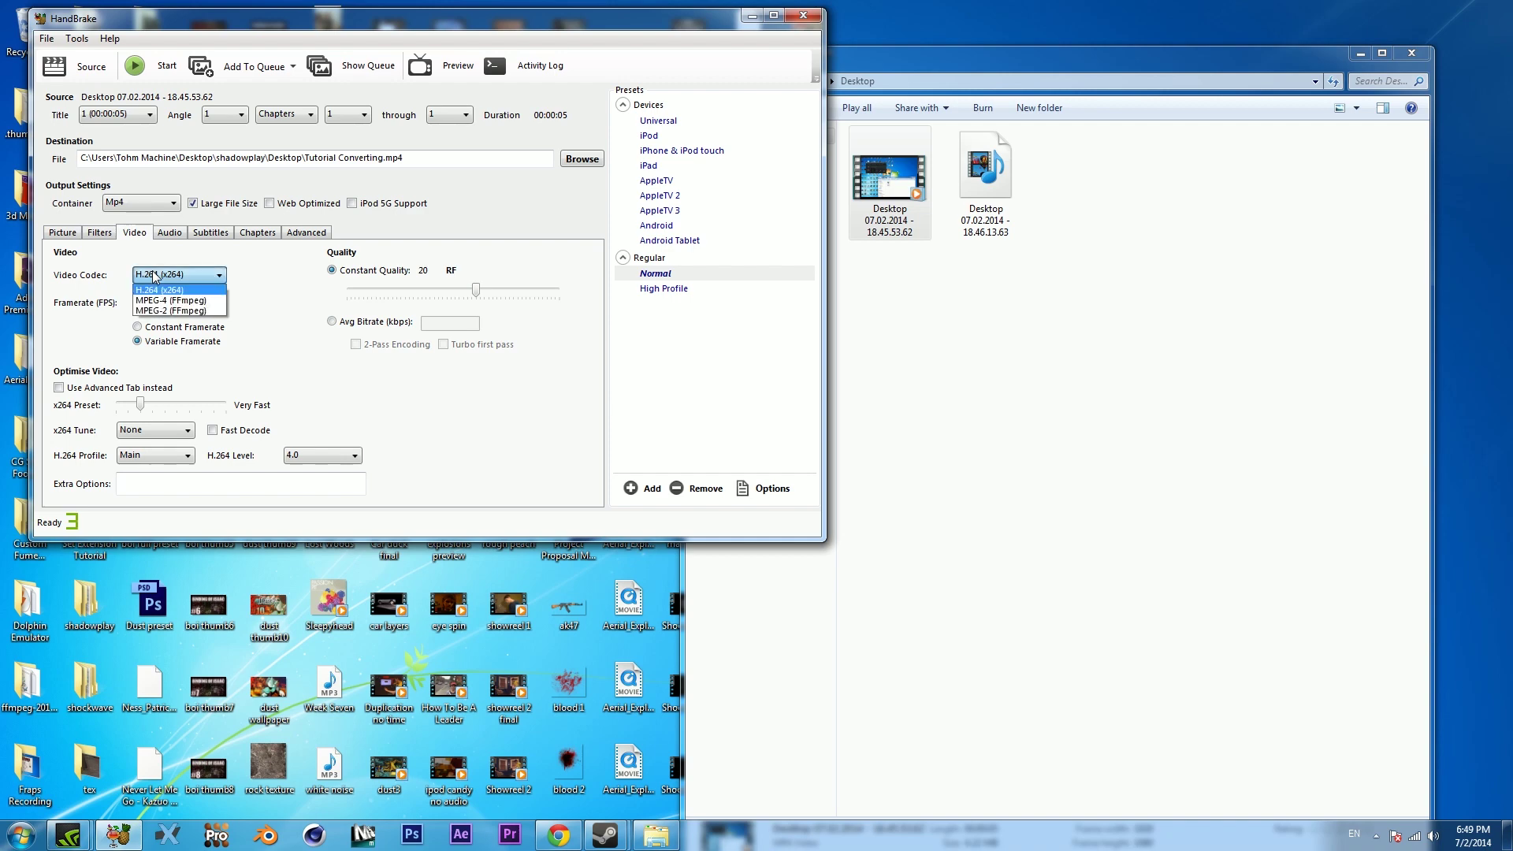
click(154, 276)
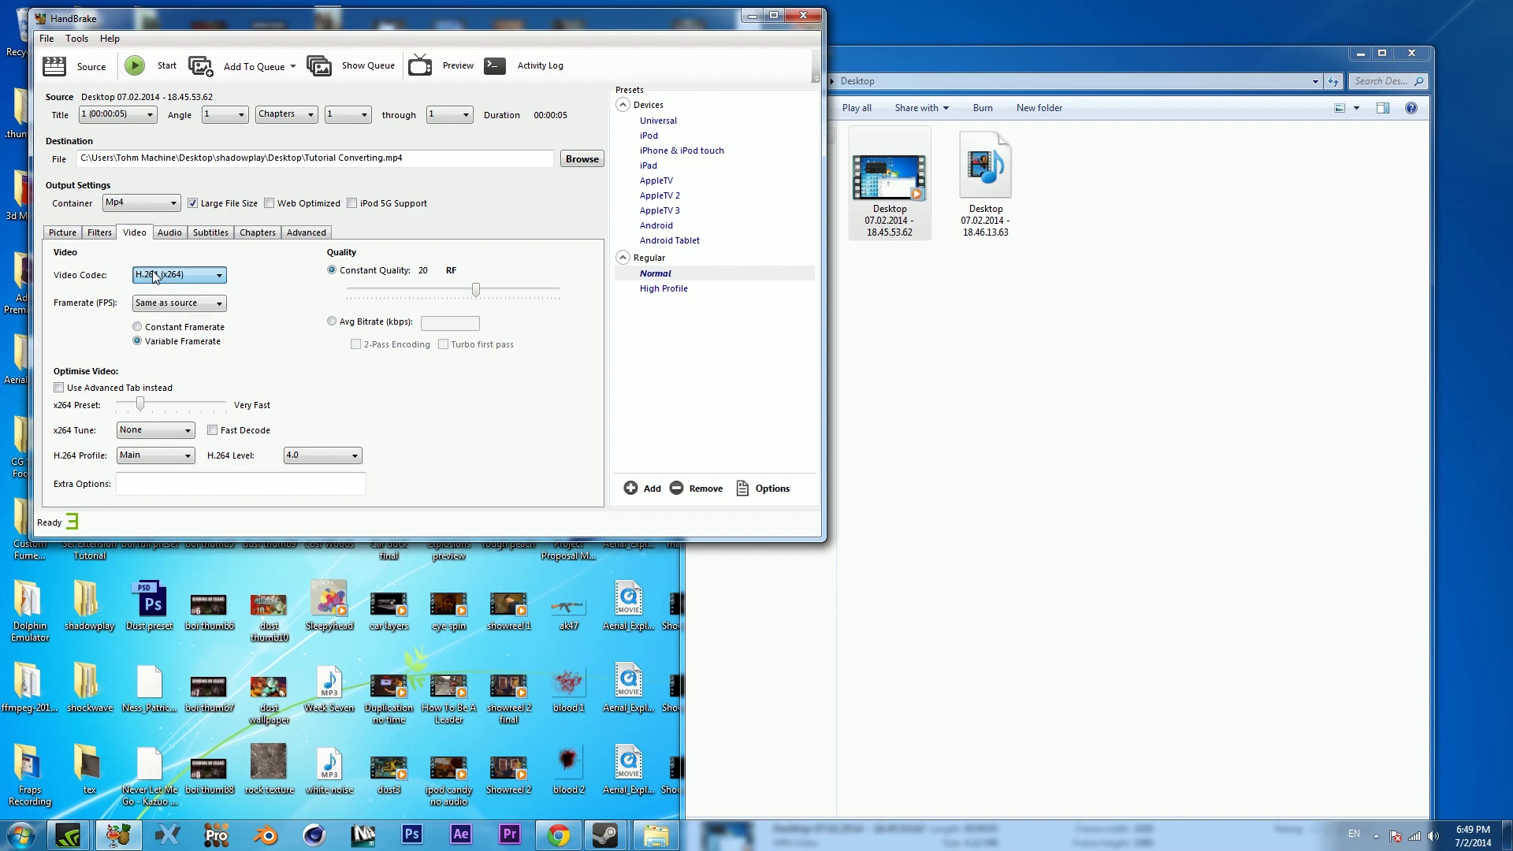
click(189, 307)
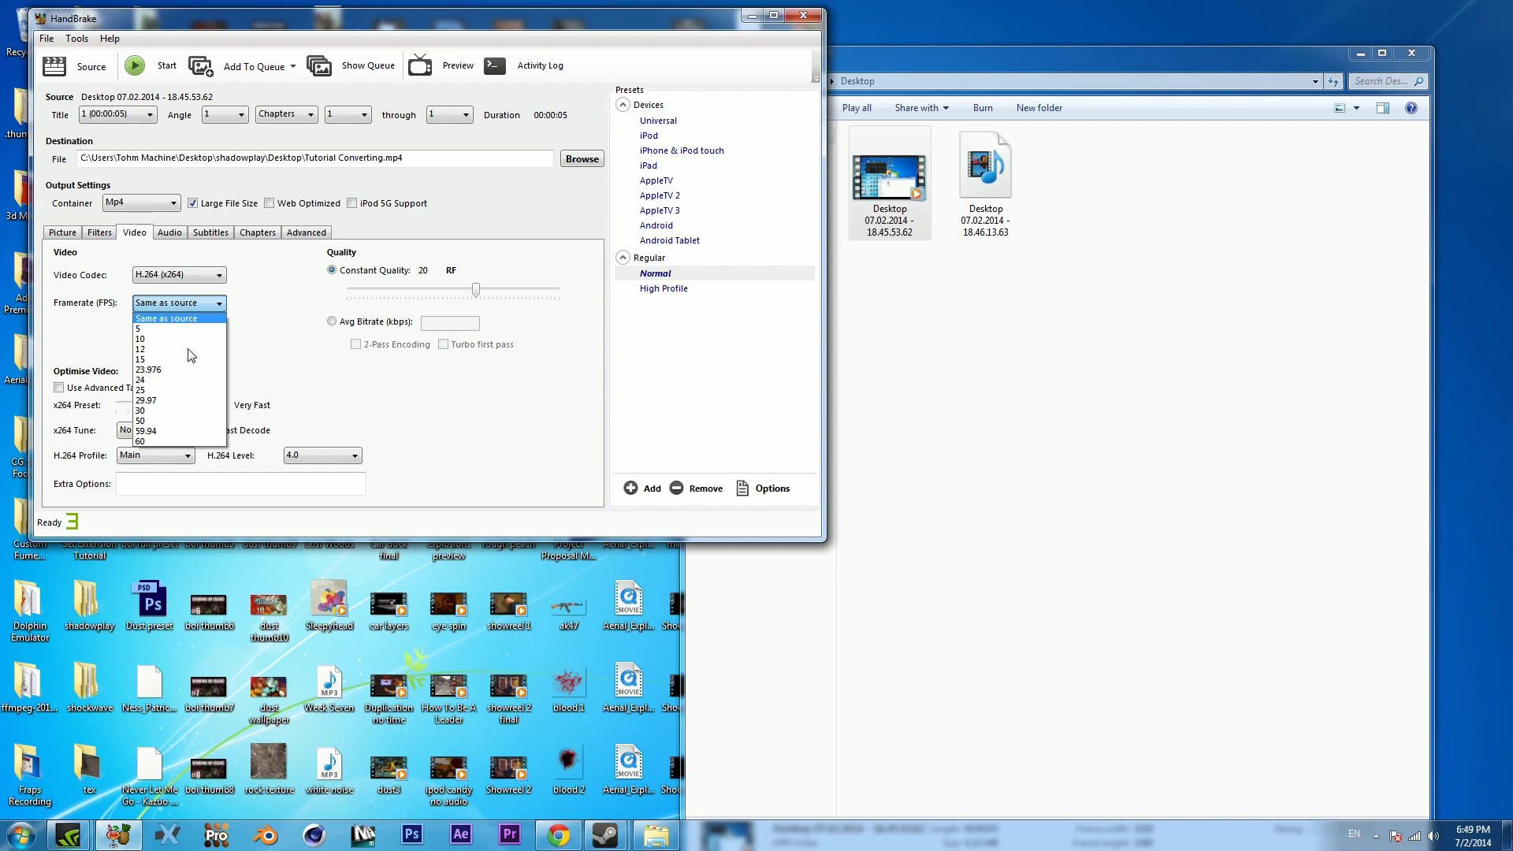
click(145, 413)
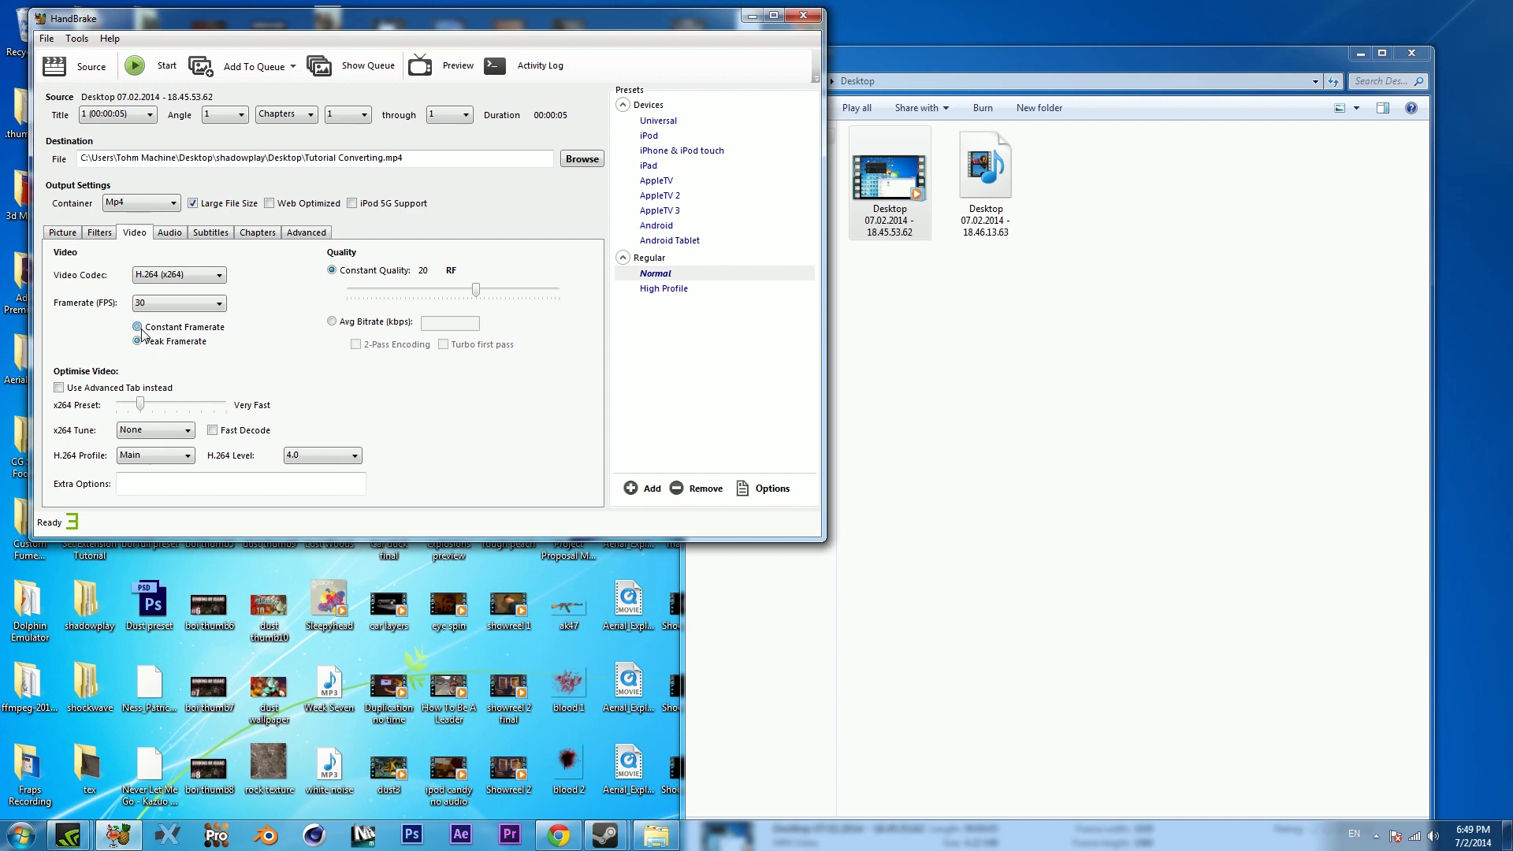
click(156, 303)
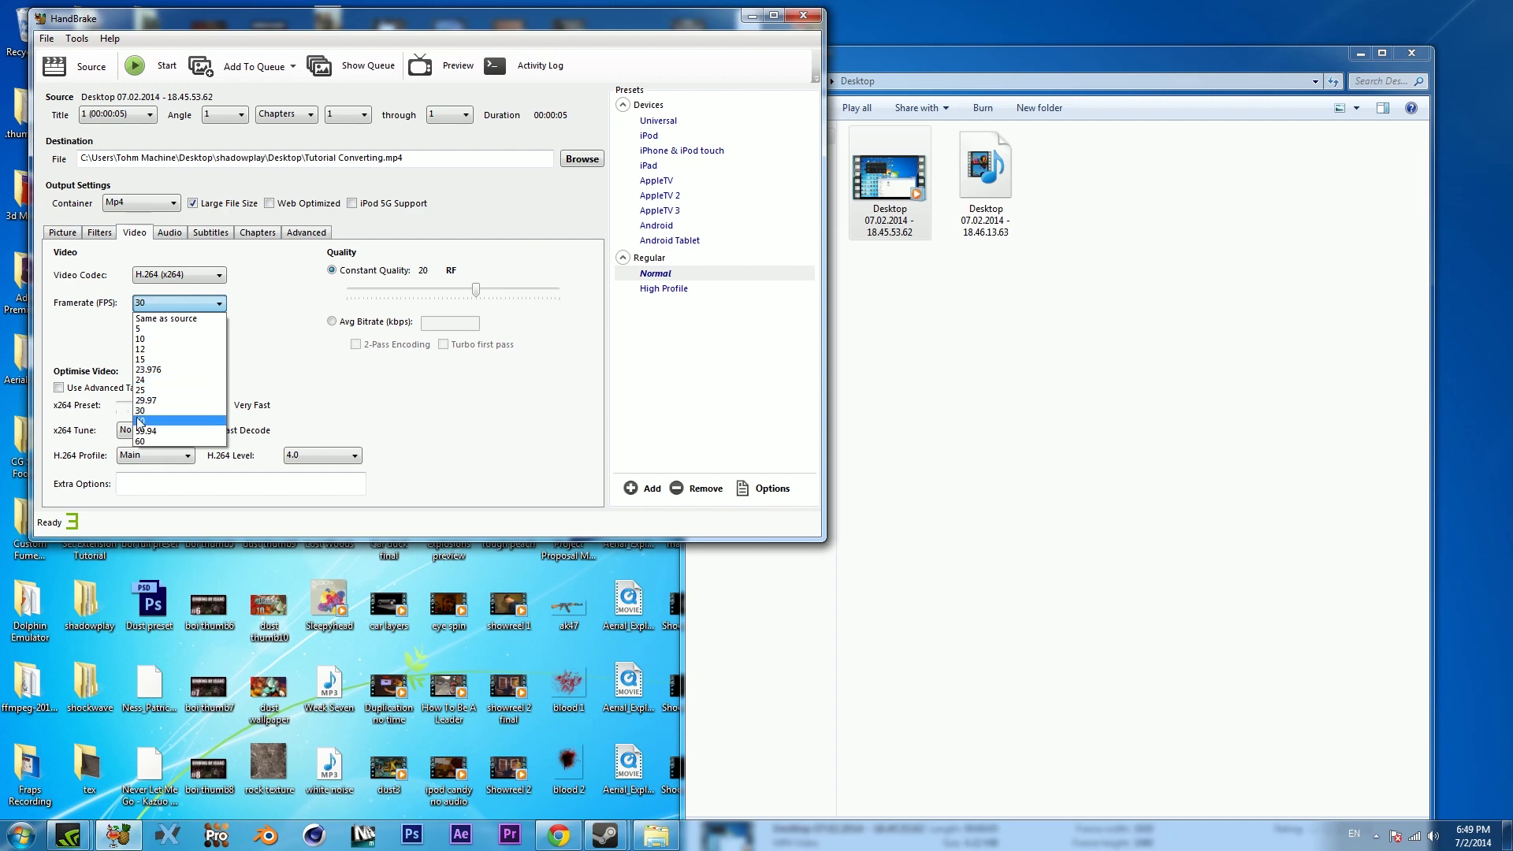
click(136, 304)
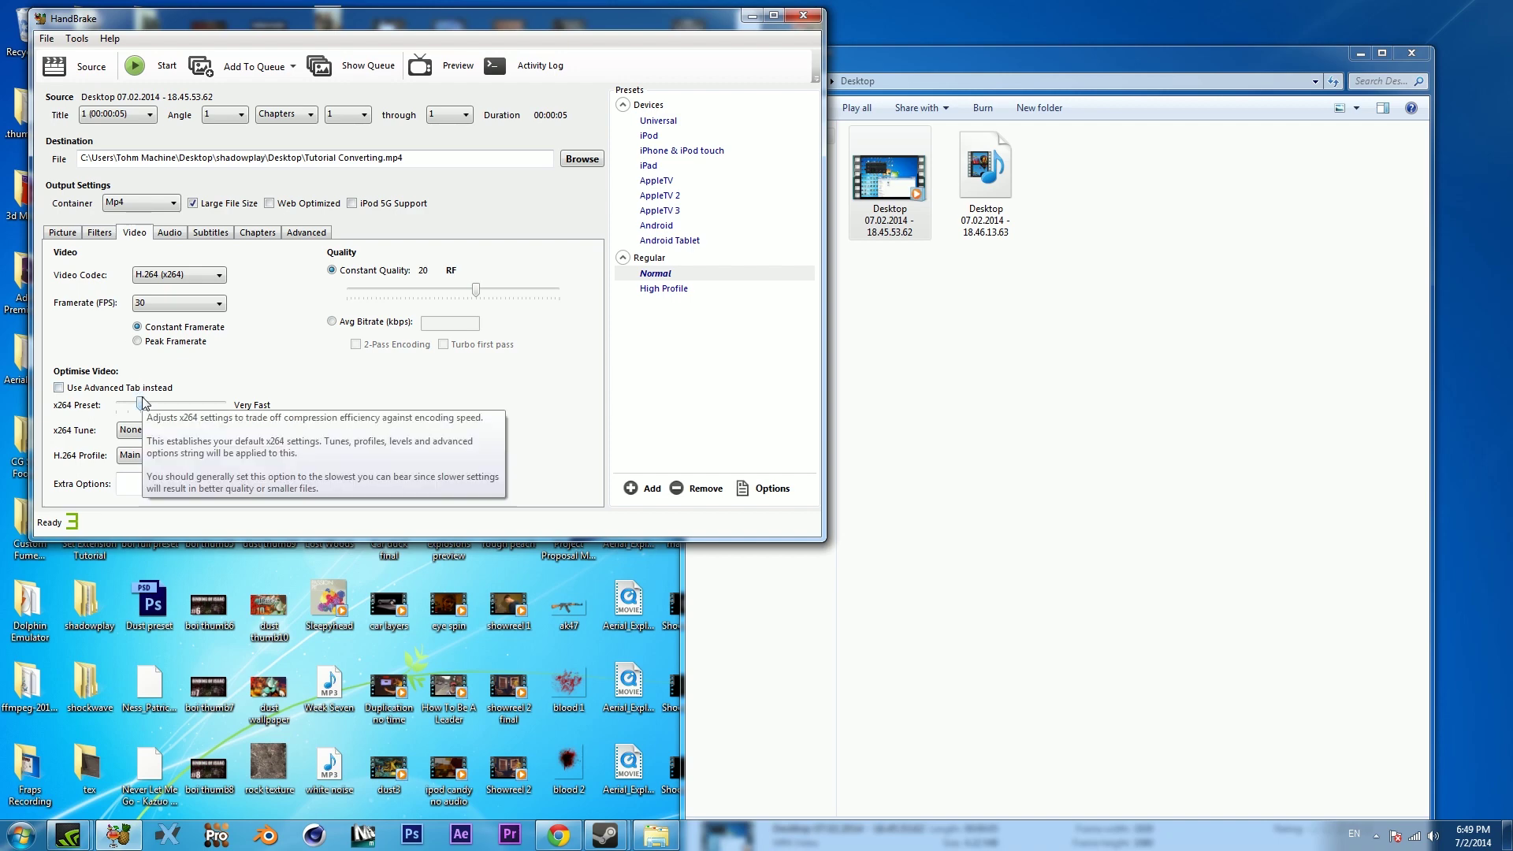
Move the x264 Preset slider to Ultrafast
scroll(138, 404, down, 1)
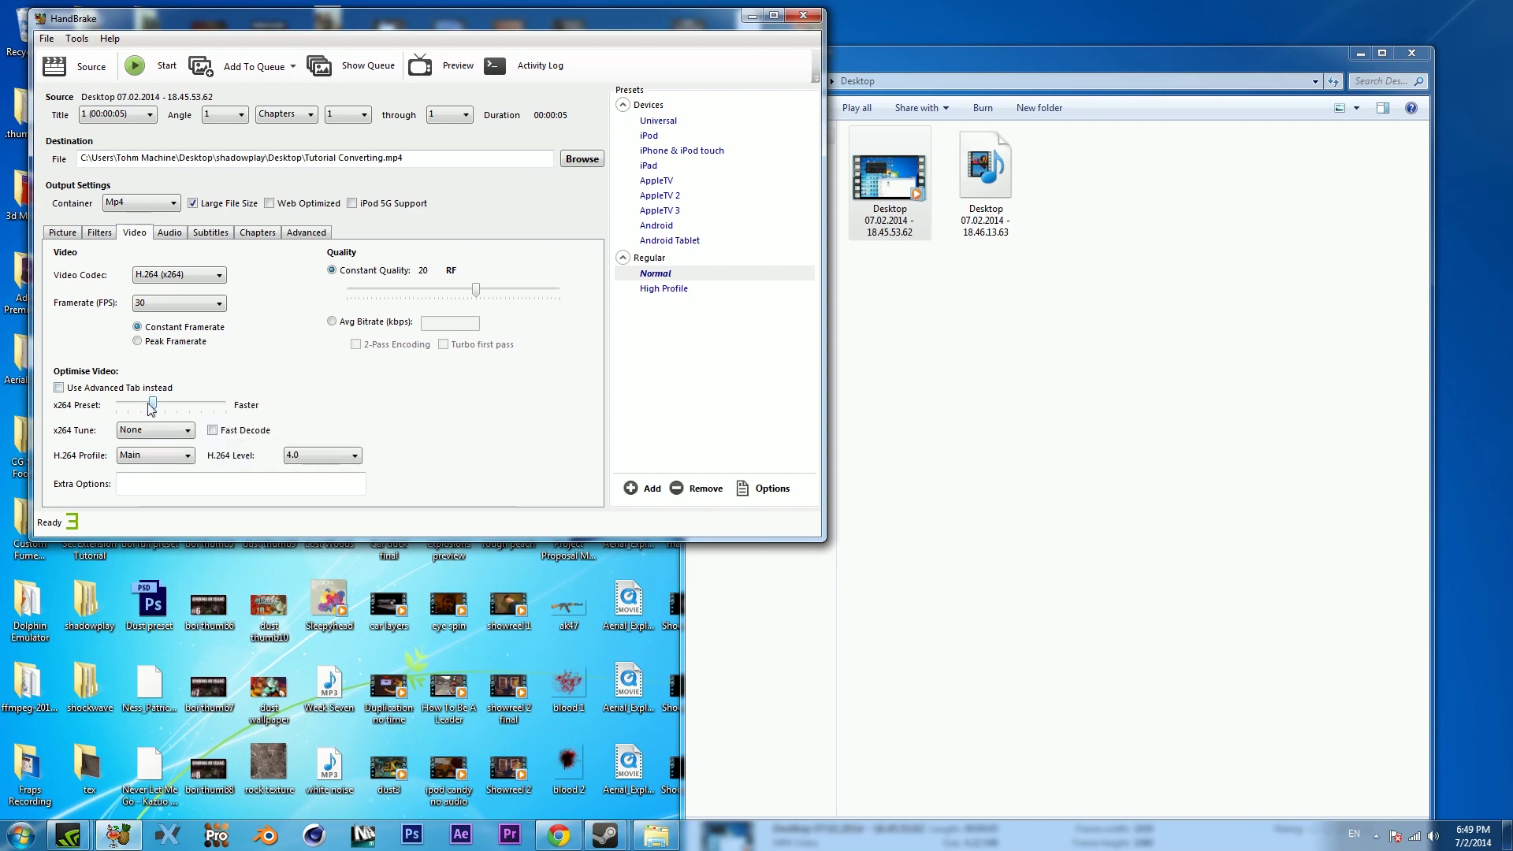
drag(152, 406, 117, 405)
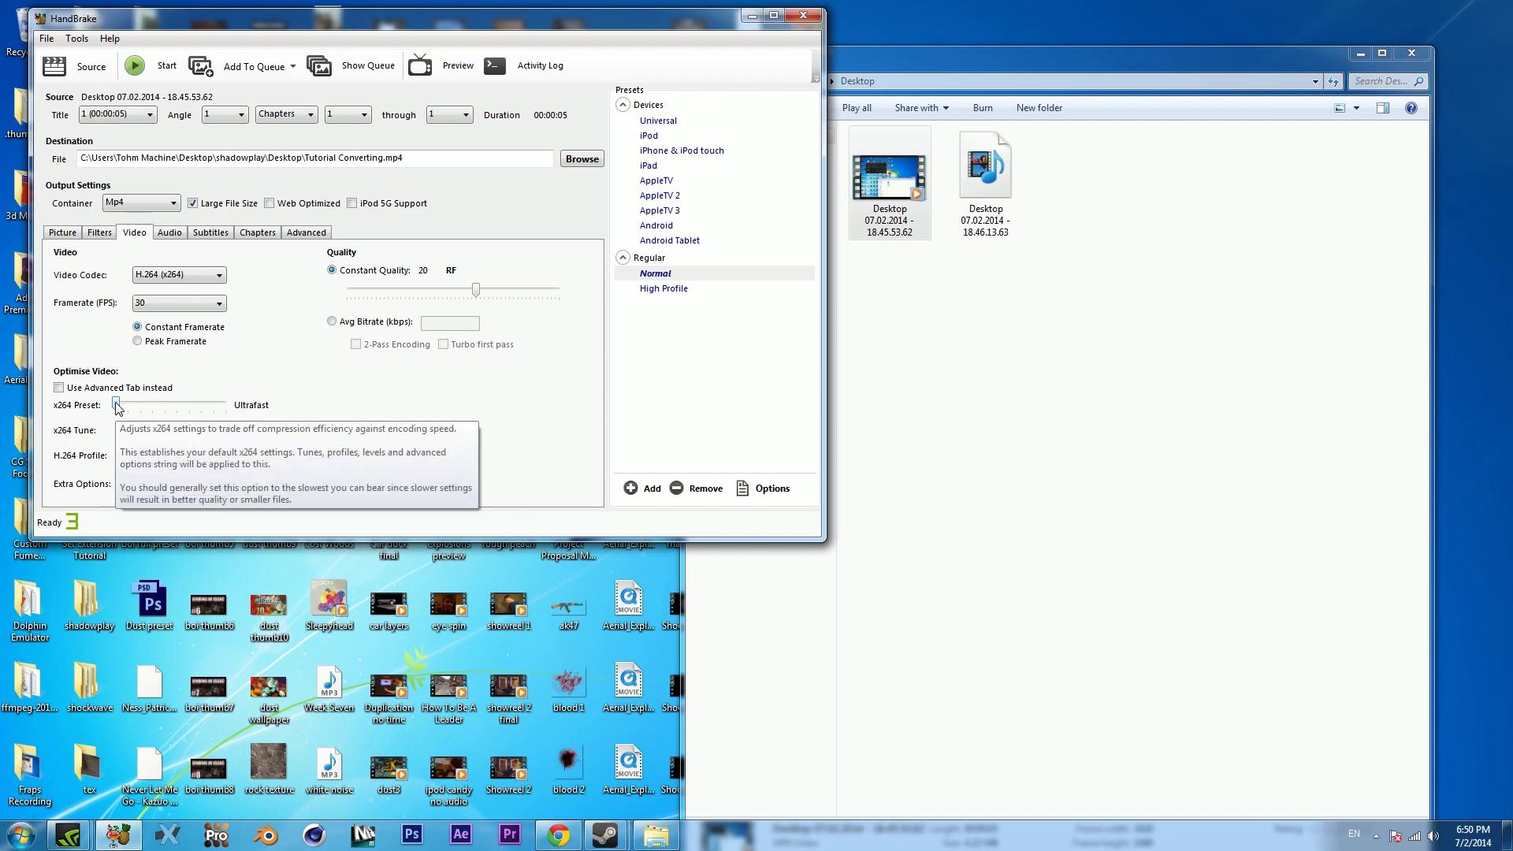
mouse_move(116, 405)
mouse_down()
mouse_move(279, 411)
mouse_move(110, 408)
mouse_up()
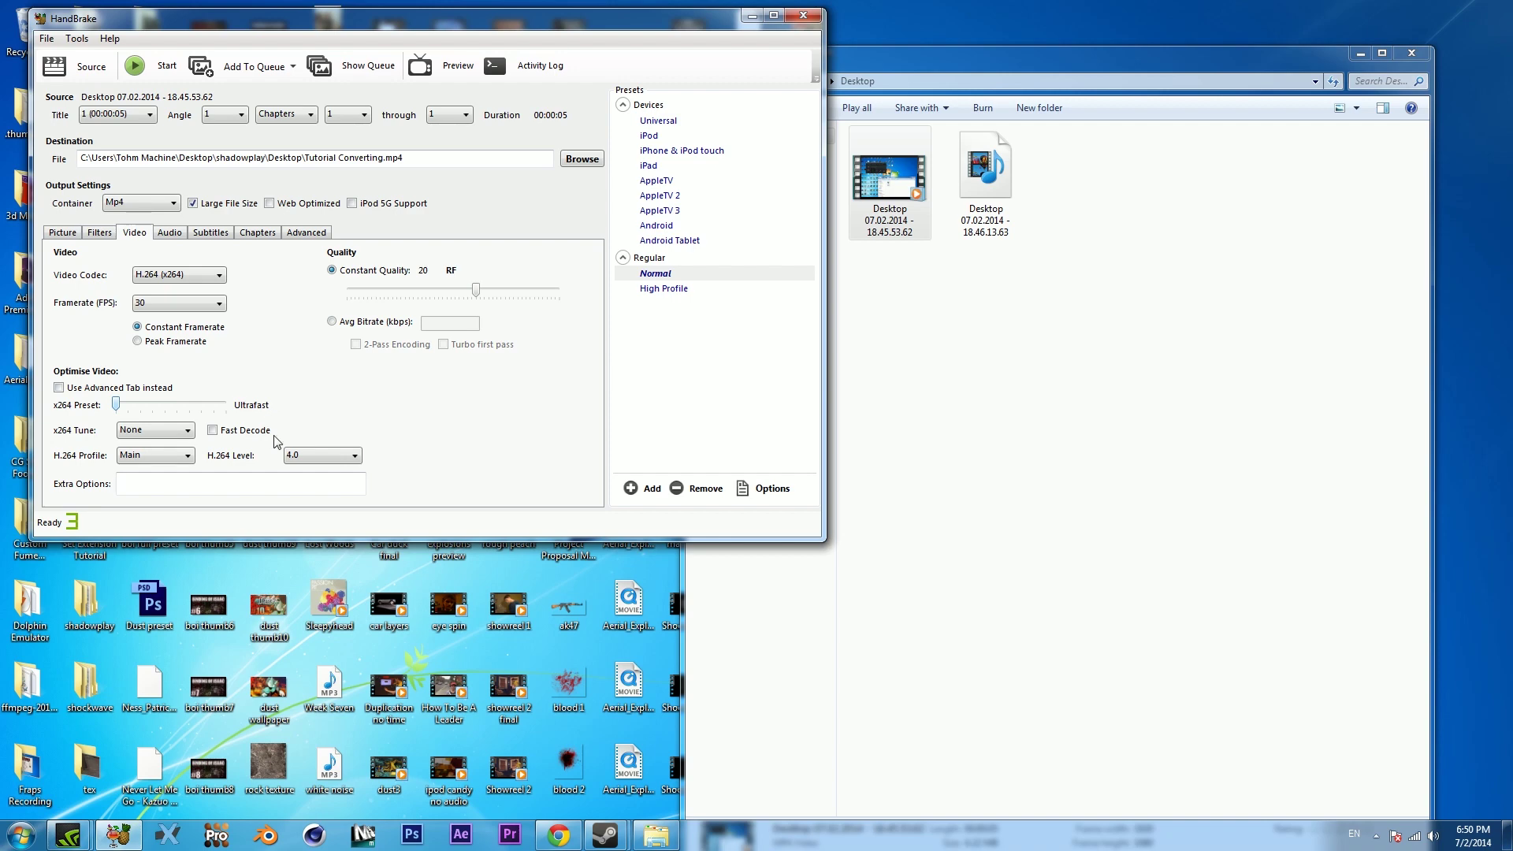
Set x264 Tune to Film, keep the Main profile, and set H.264 Level 5.1
click(156, 431)
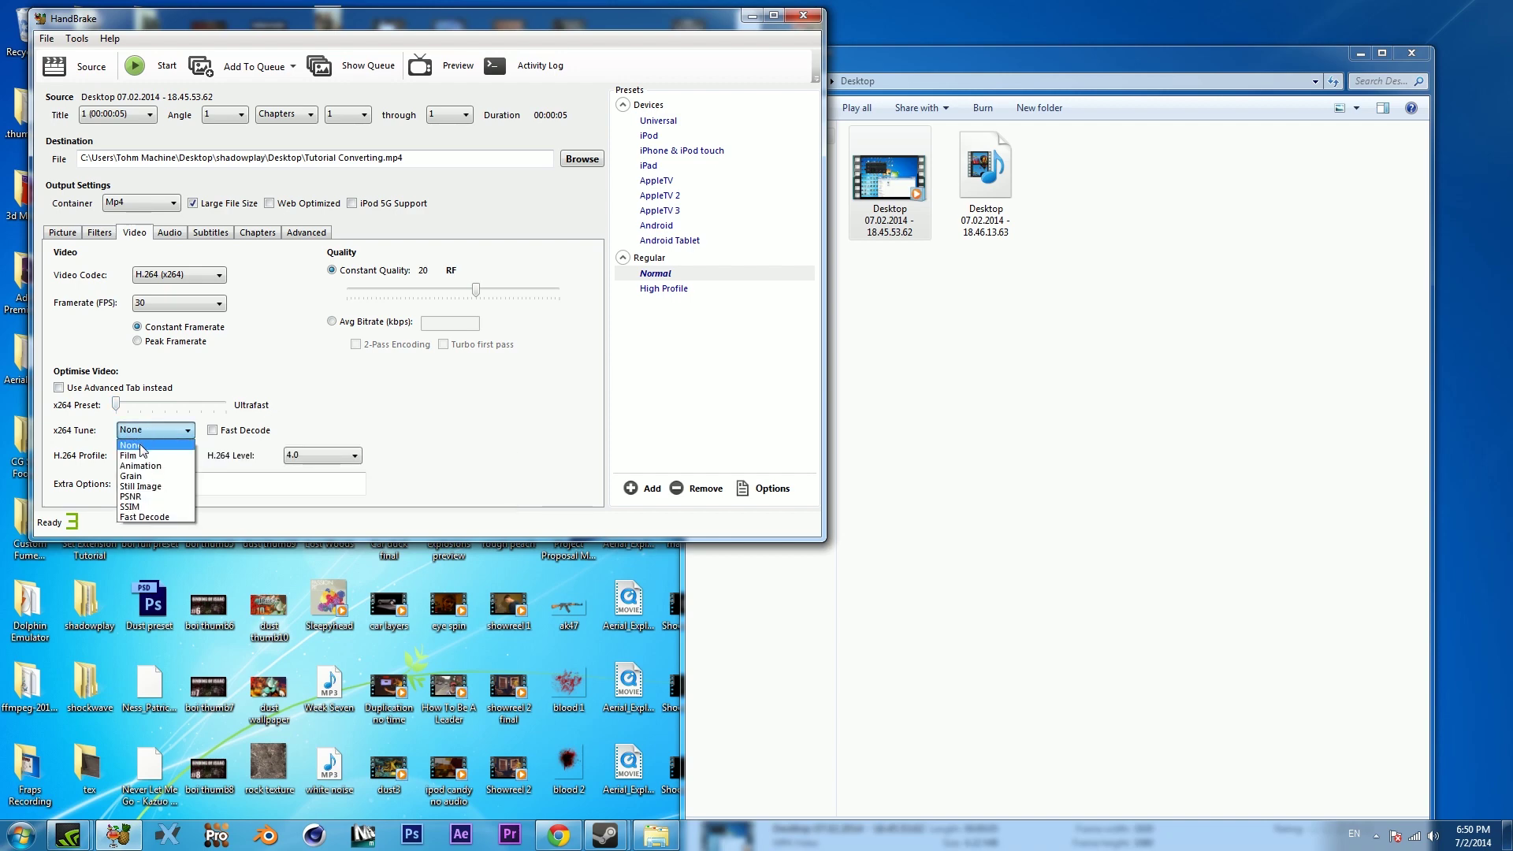
click(145, 456)
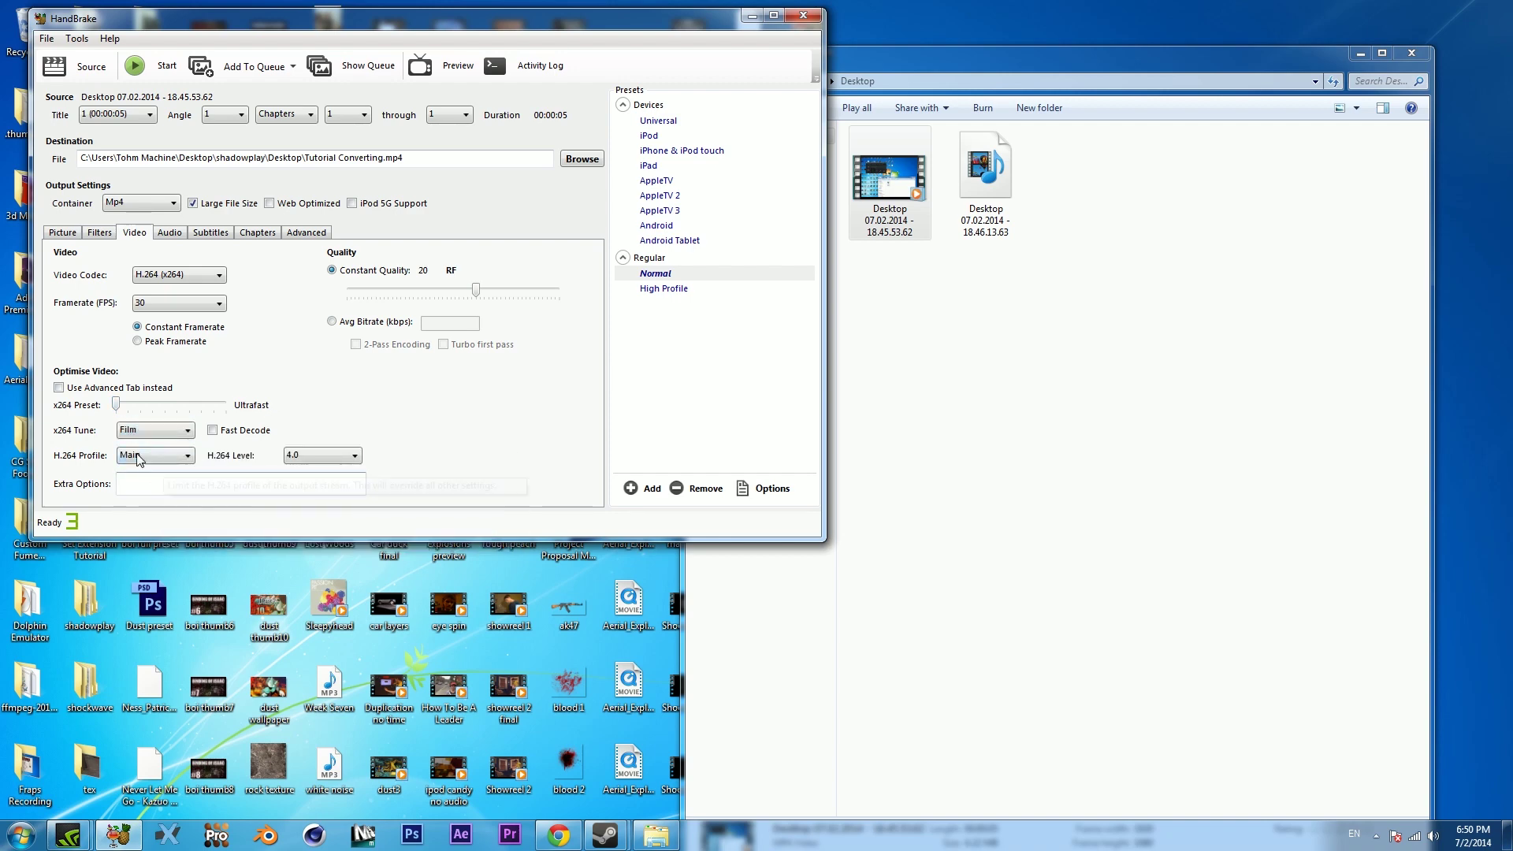
click(138, 457)
click(138, 493)
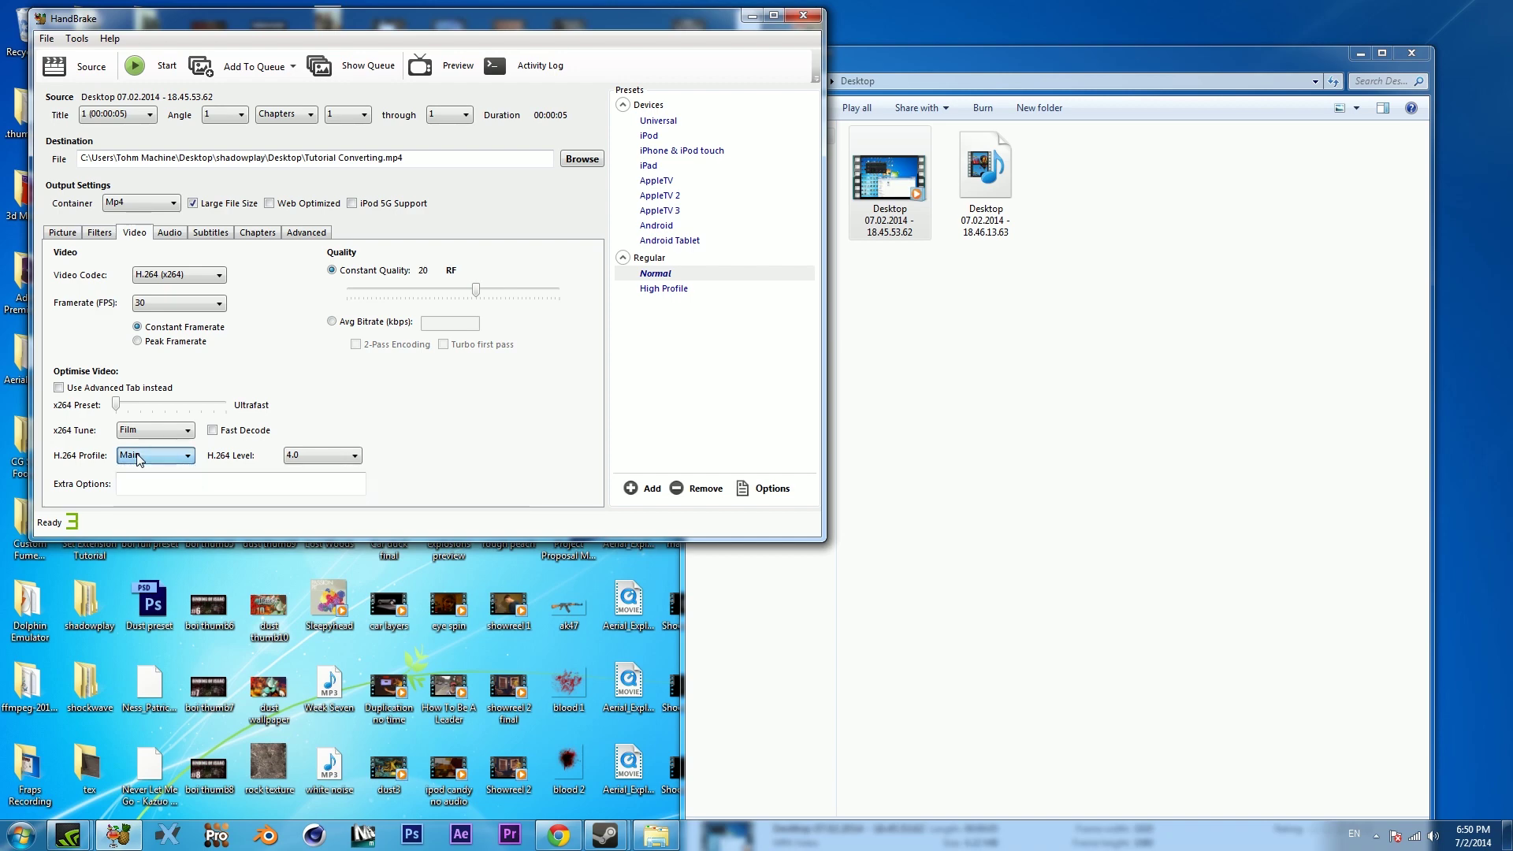
click(342, 461)
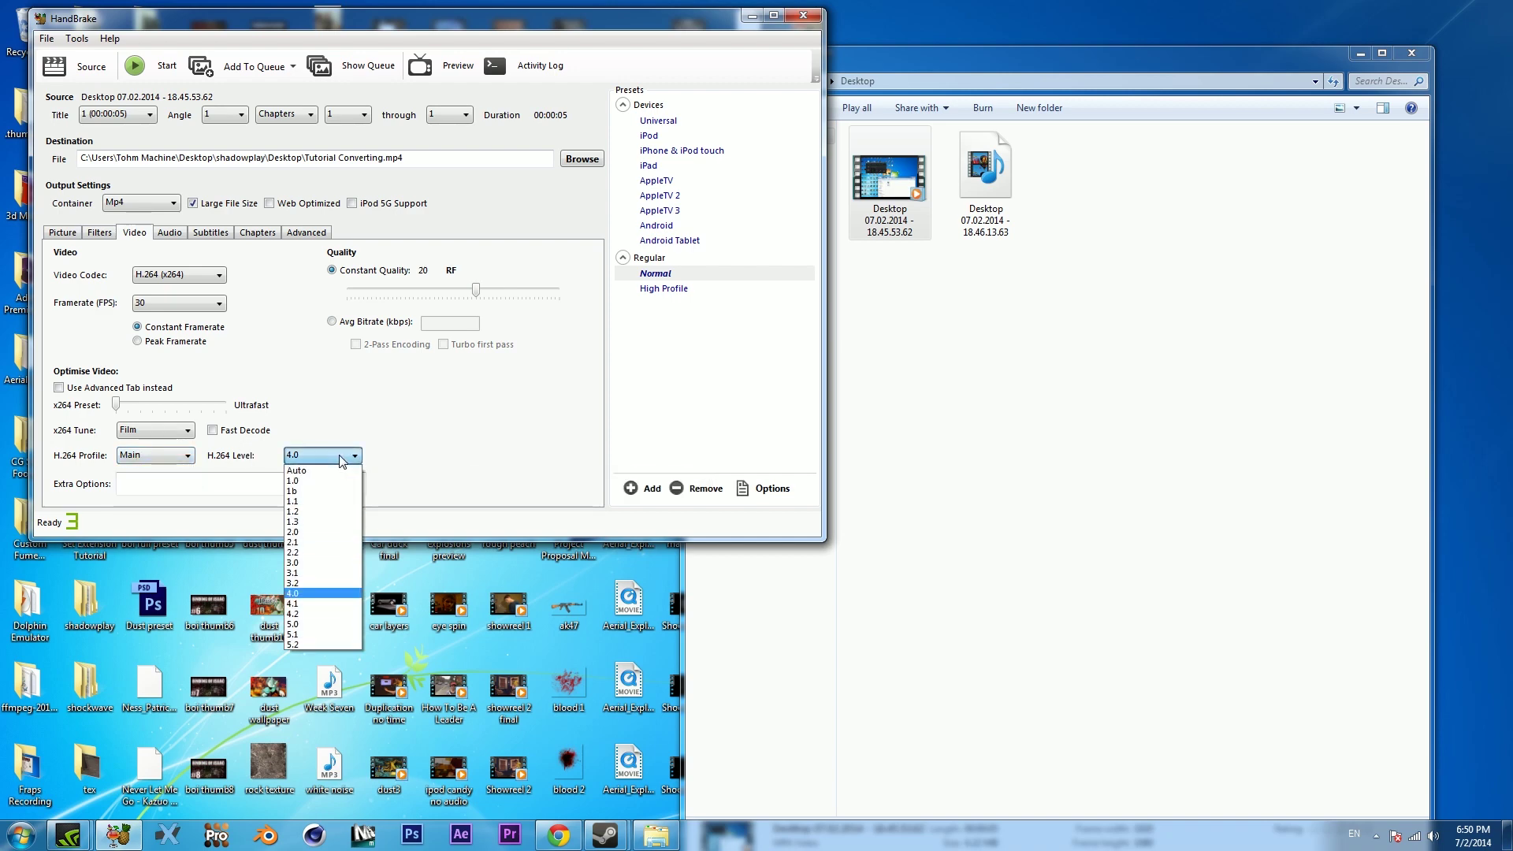
click(313, 634)
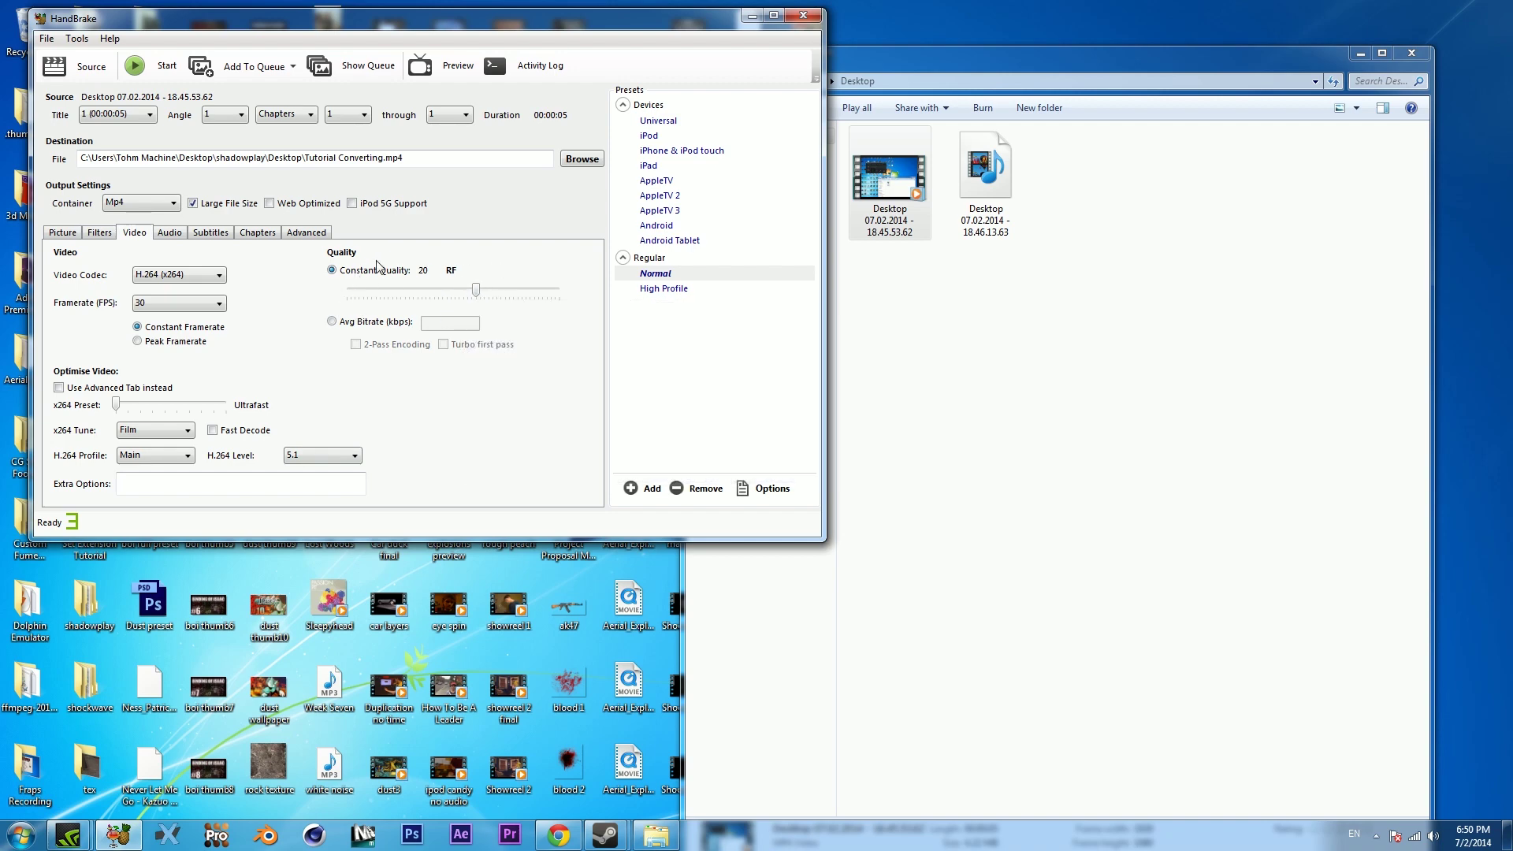
Switch rate control to Avg Bitrate and enter 10000 kbps
click(332, 321)
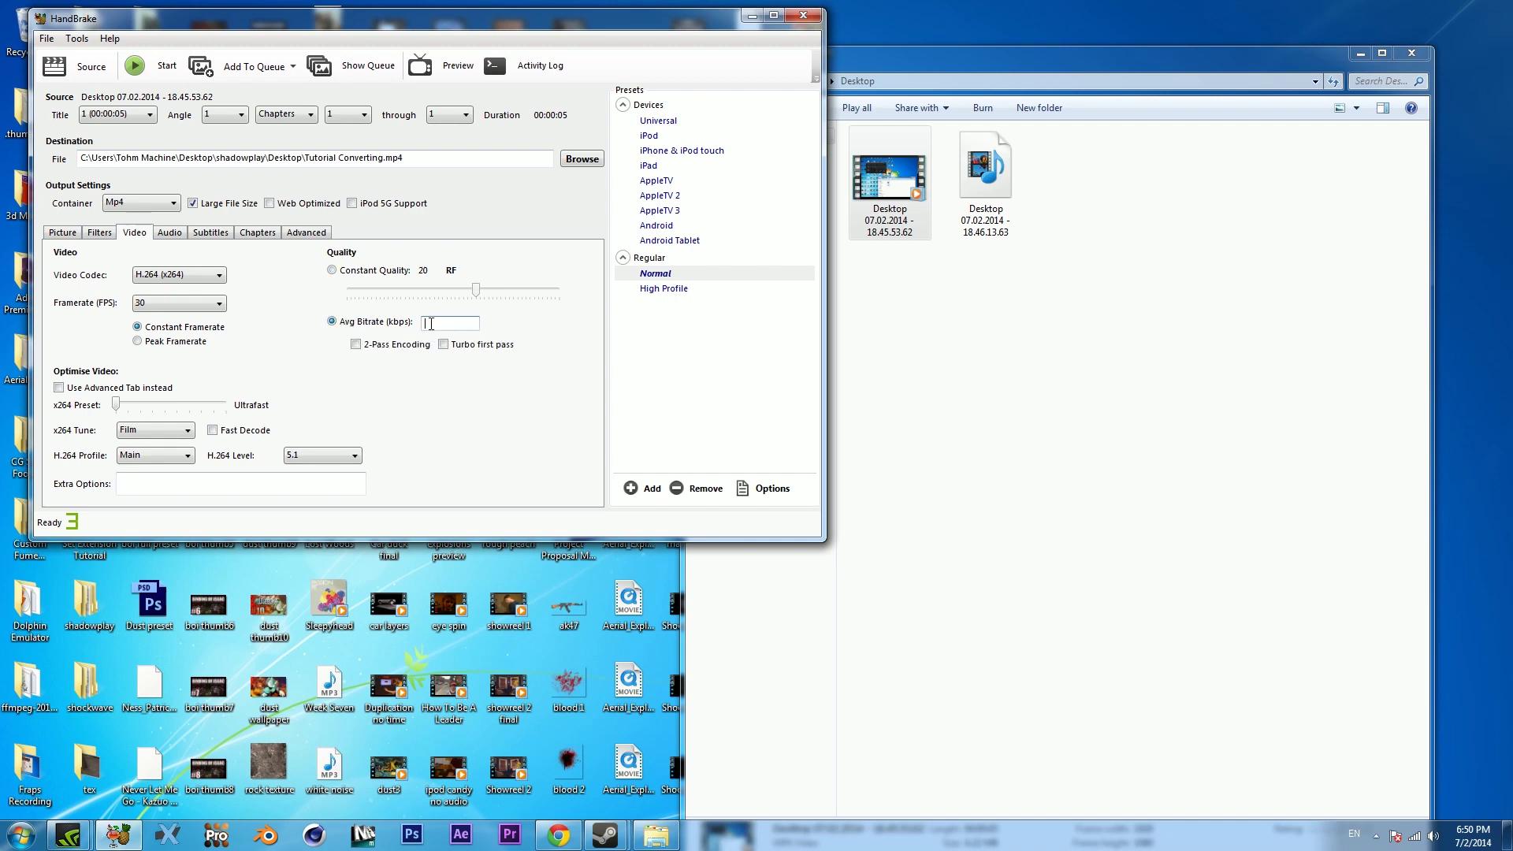
click(432, 324)
text(10000)
Recheck framerate, tuning and H.264 level, keeping 30 fps, Film and 5.1
click(180, 308)
click(180, 310)
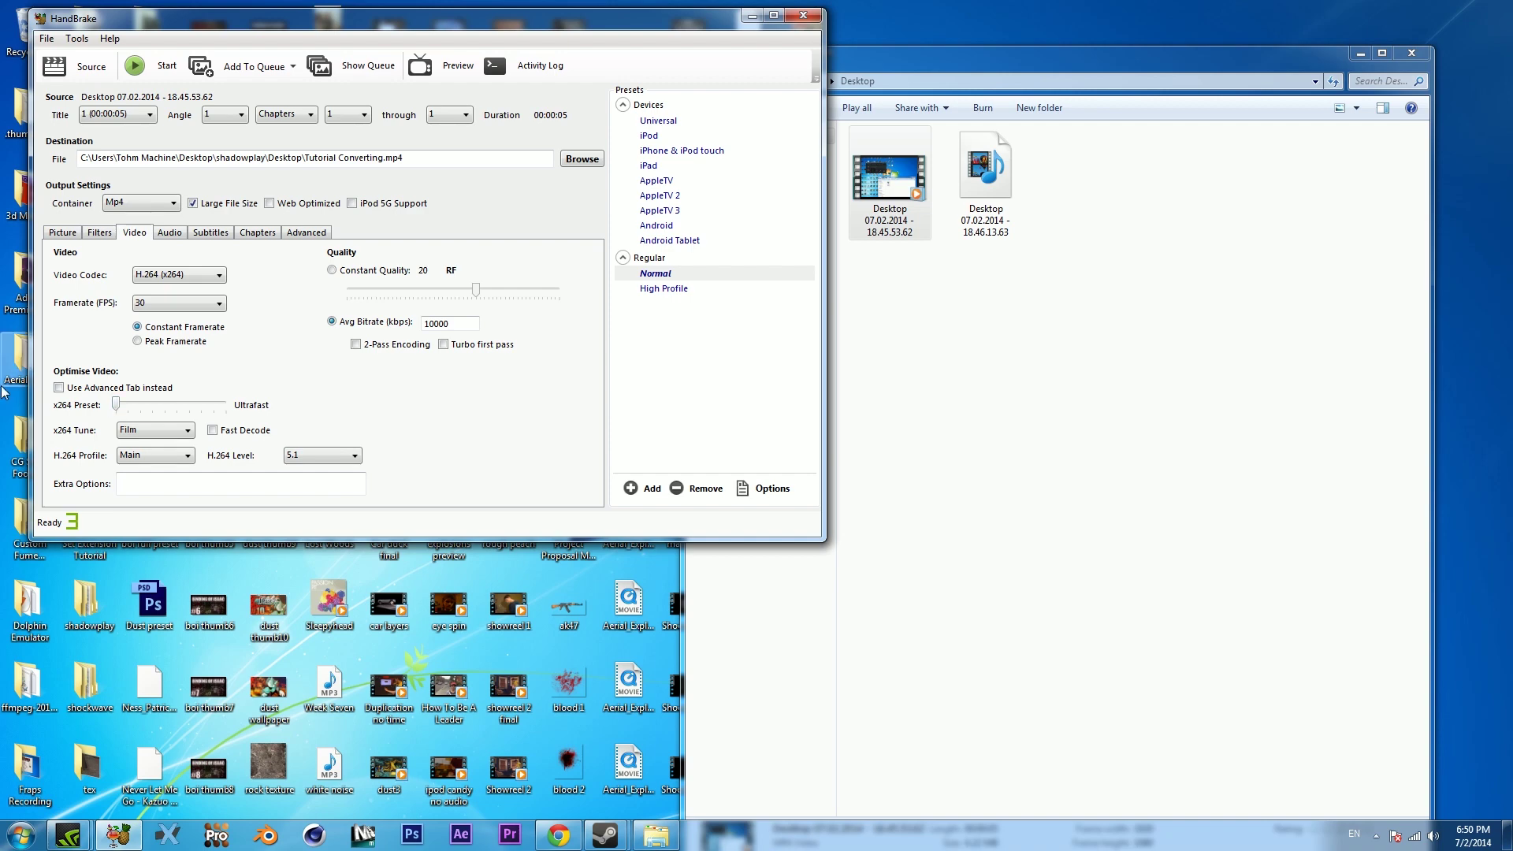
click(144, 432)
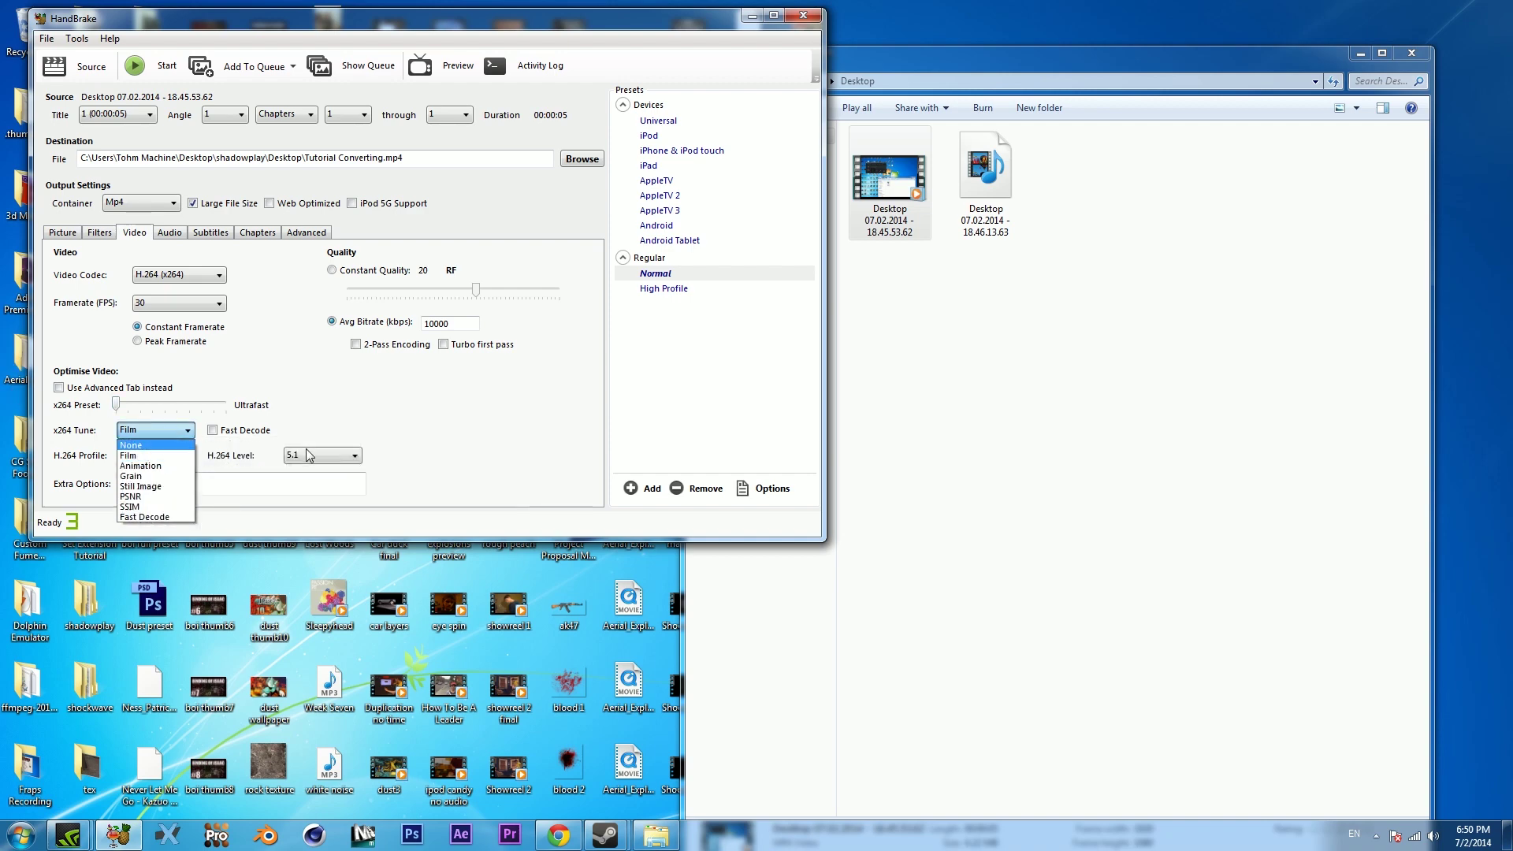
click(309, 458)
click(310, 458)
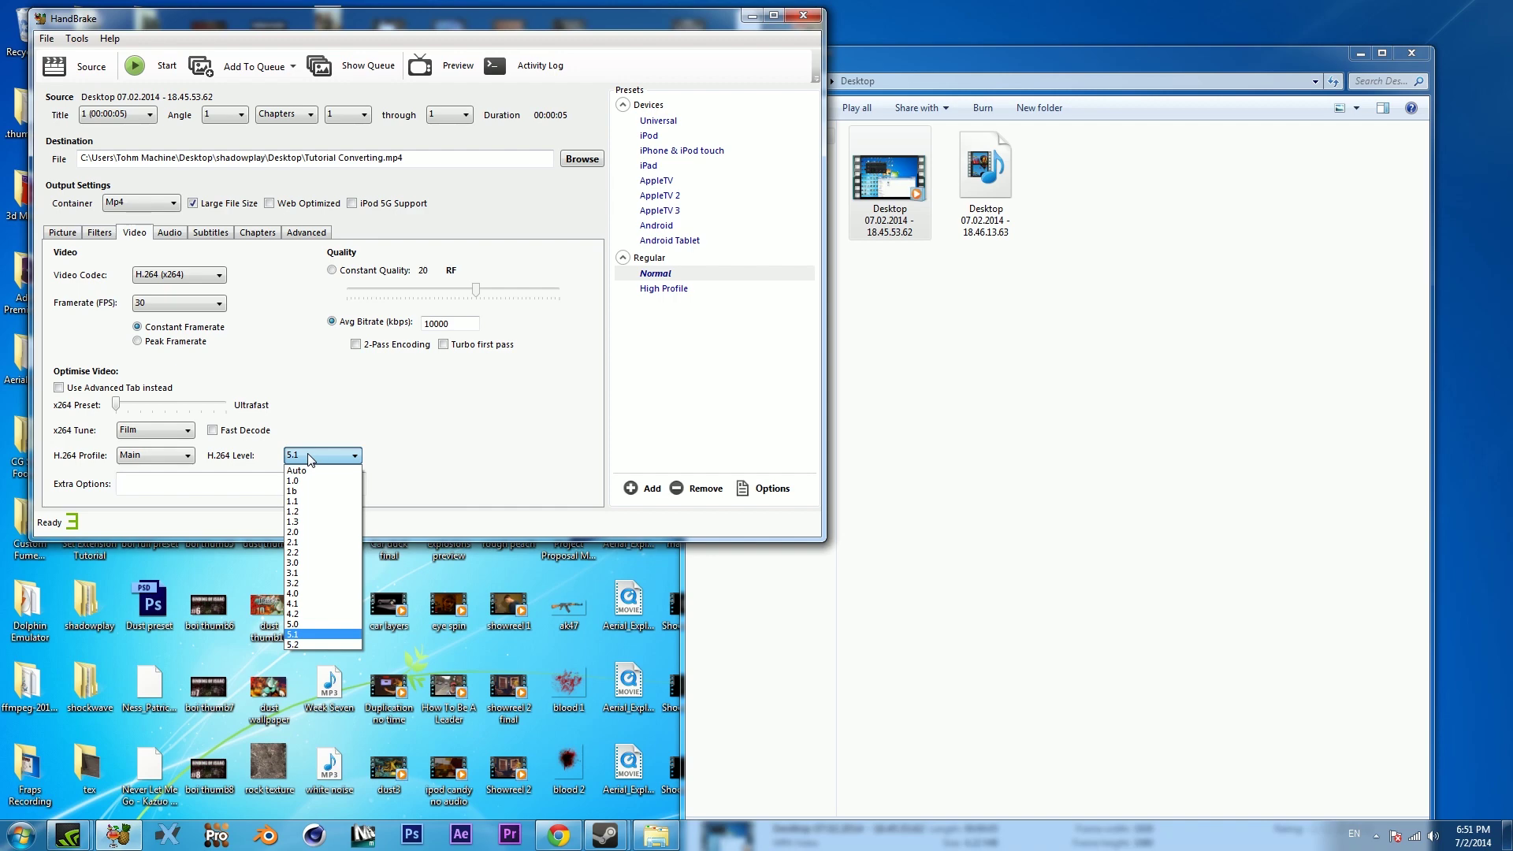
click(298, 634)
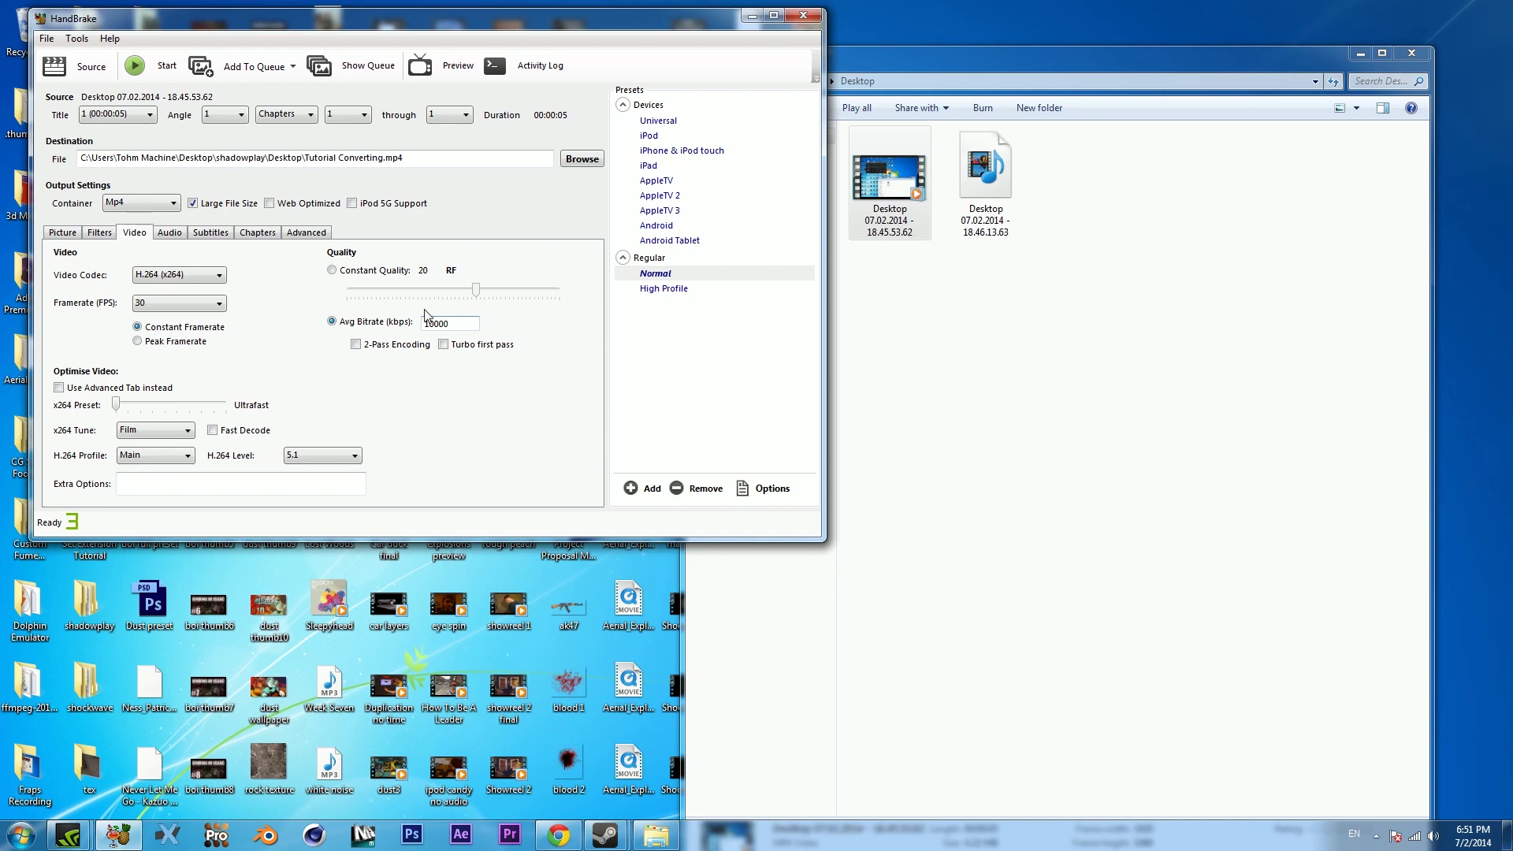
Set the audio track to AAC (ffmpeg), 320 kbps, 48 kHz samplerate and Automatic mixdown
click(177, 236)
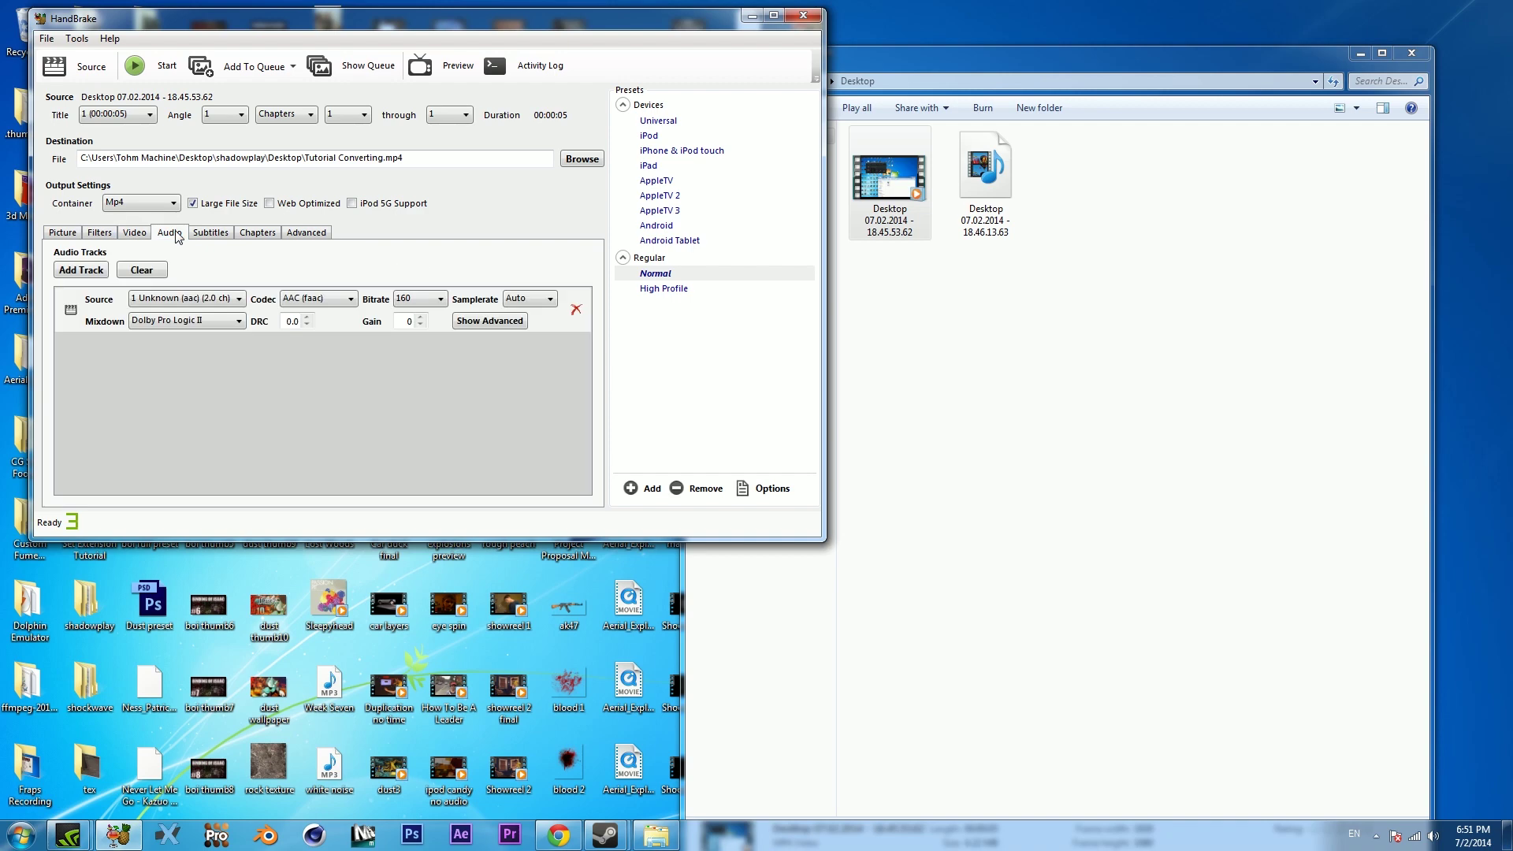
click(304, 305)
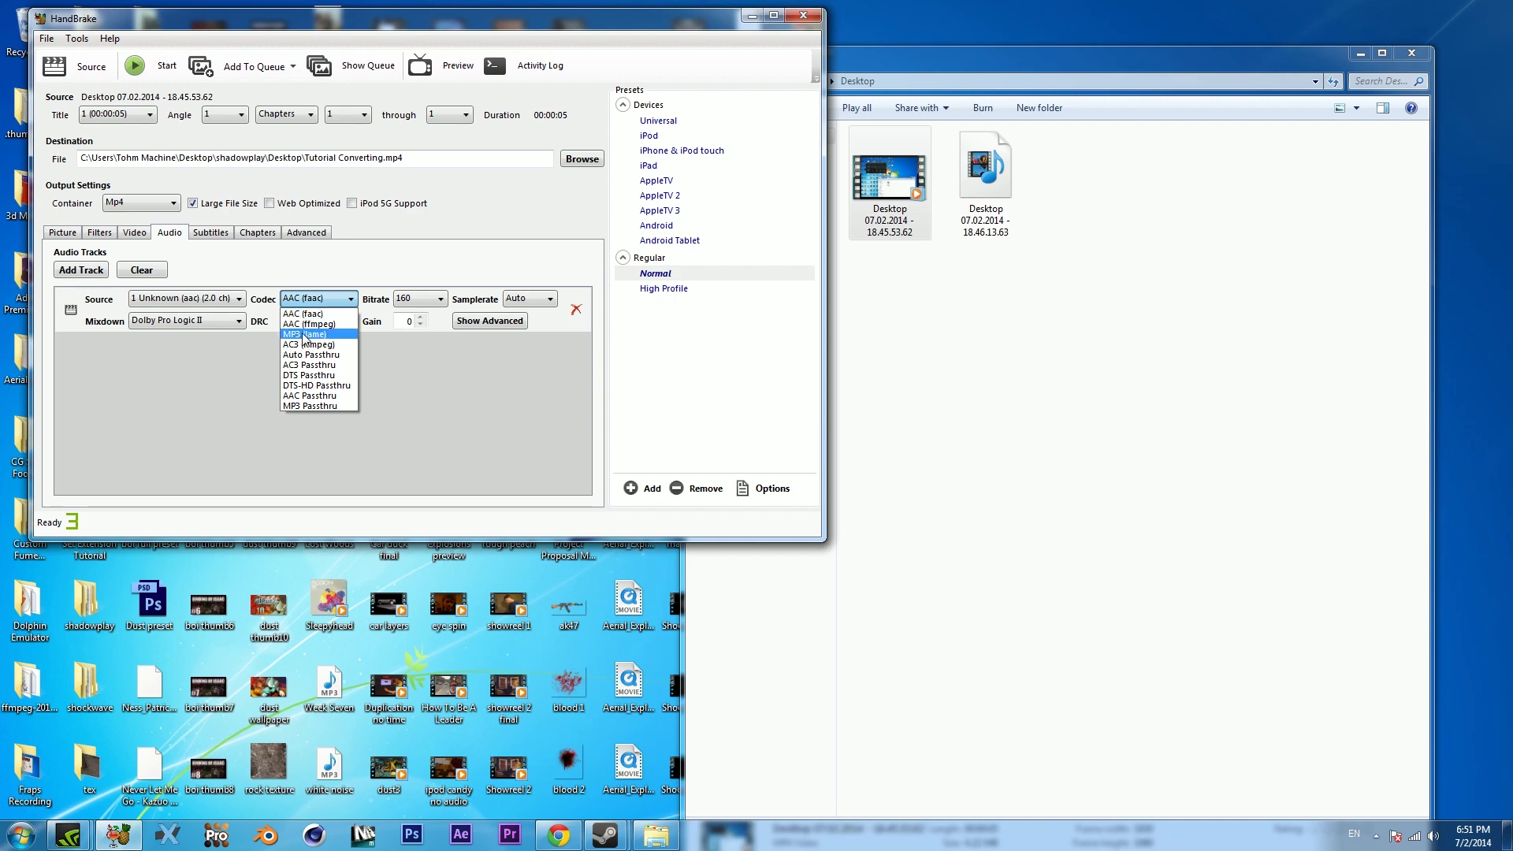
click(307, 324)
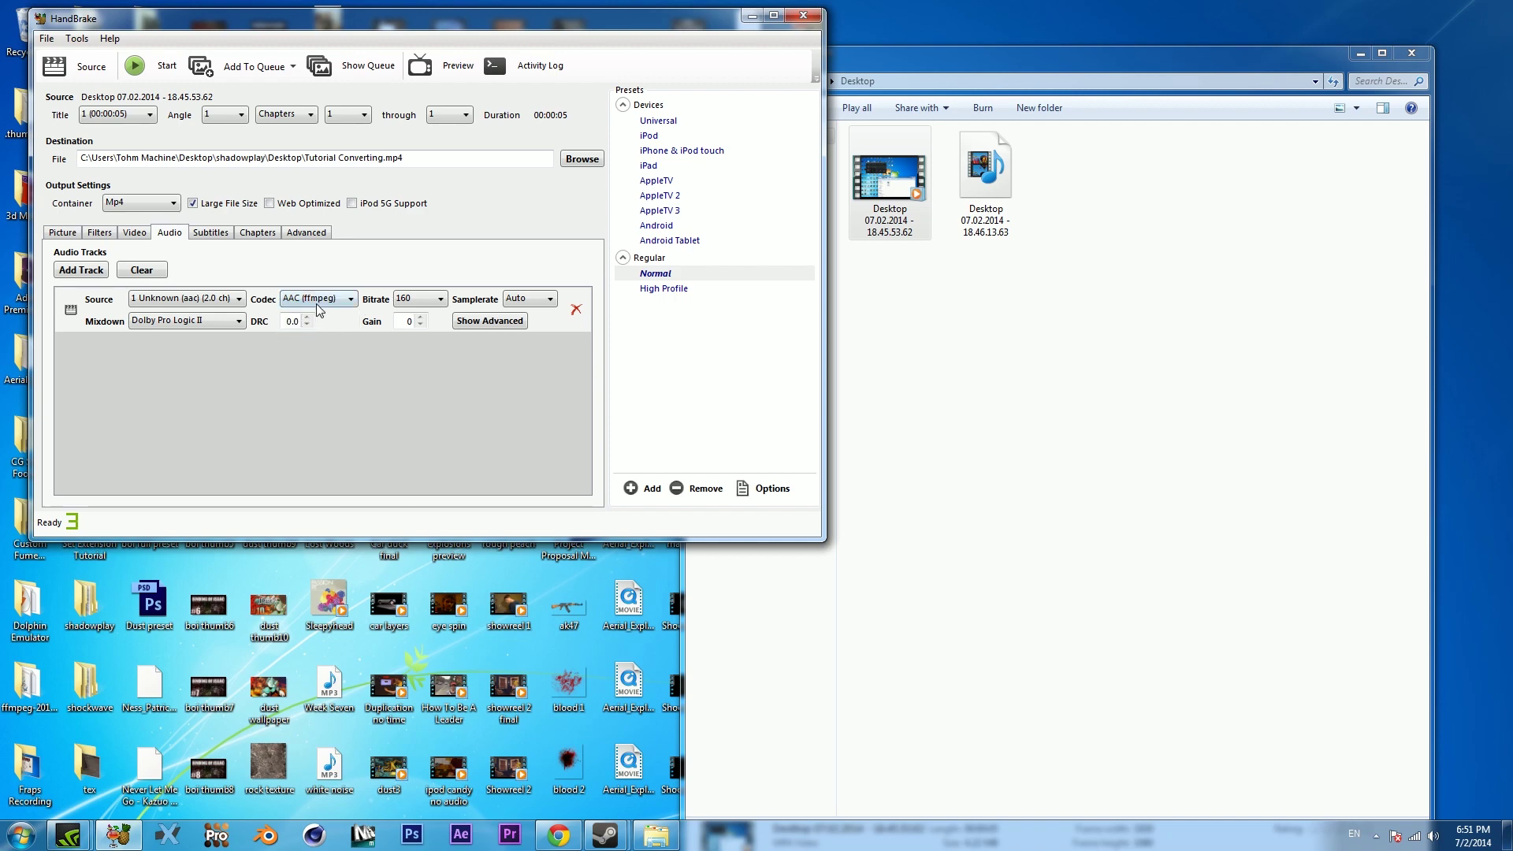
click(335, 299)
click(335, 299)
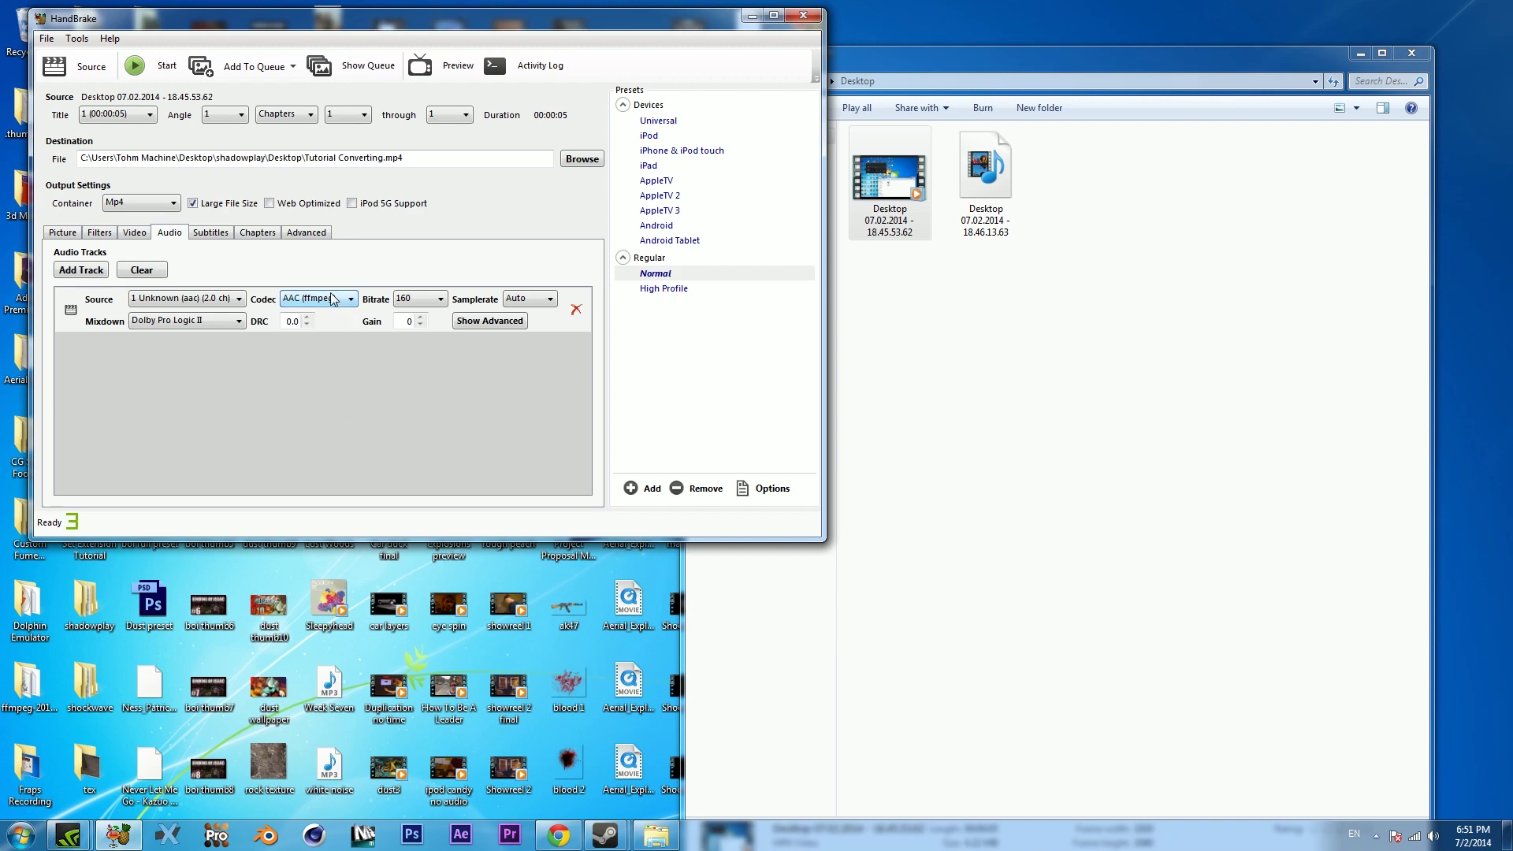
click(402, 300)
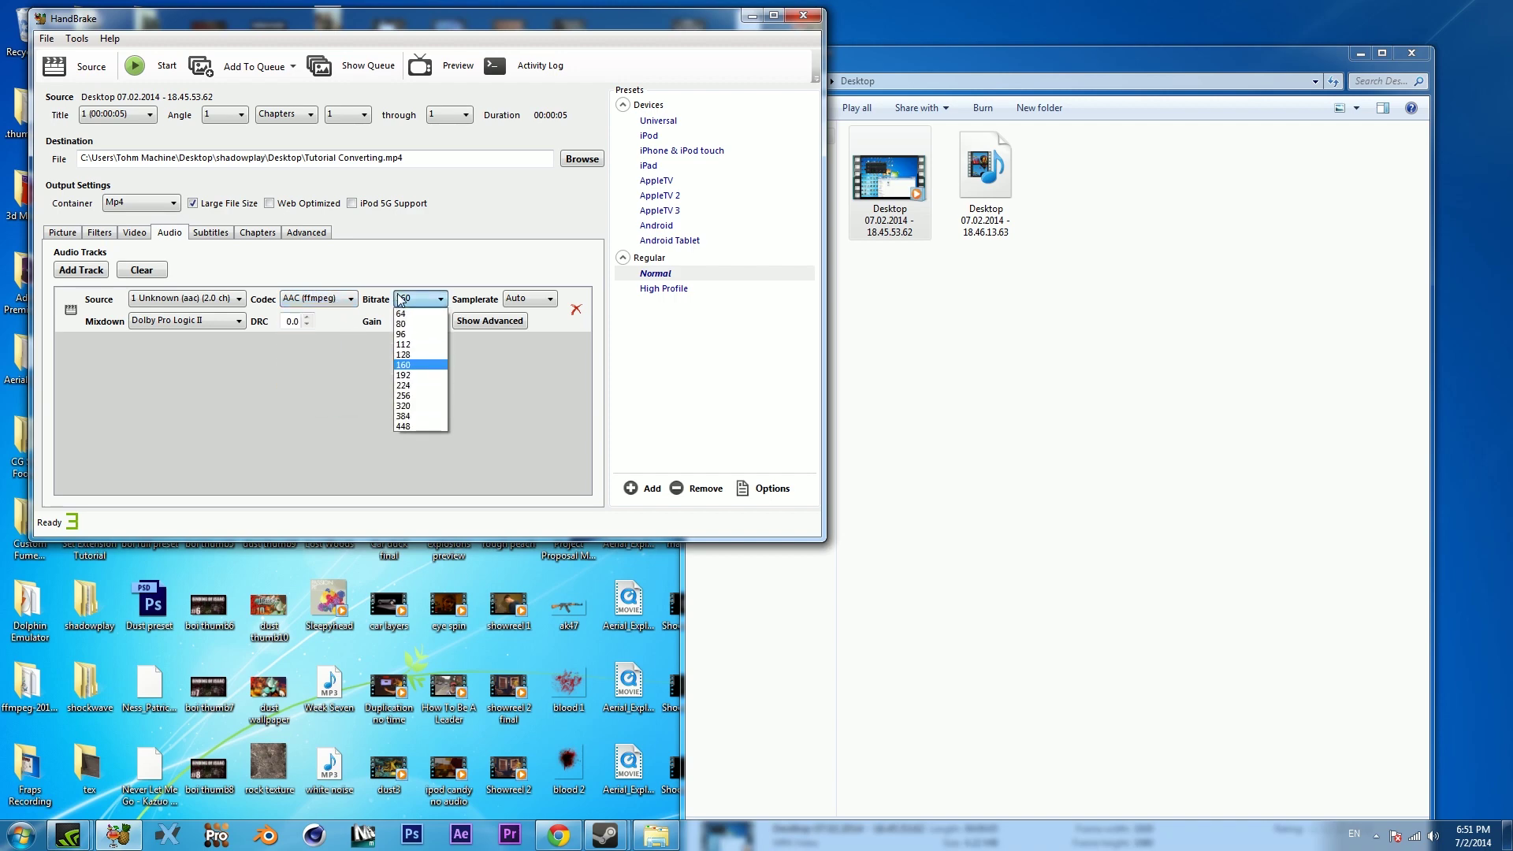
click(402, 406)
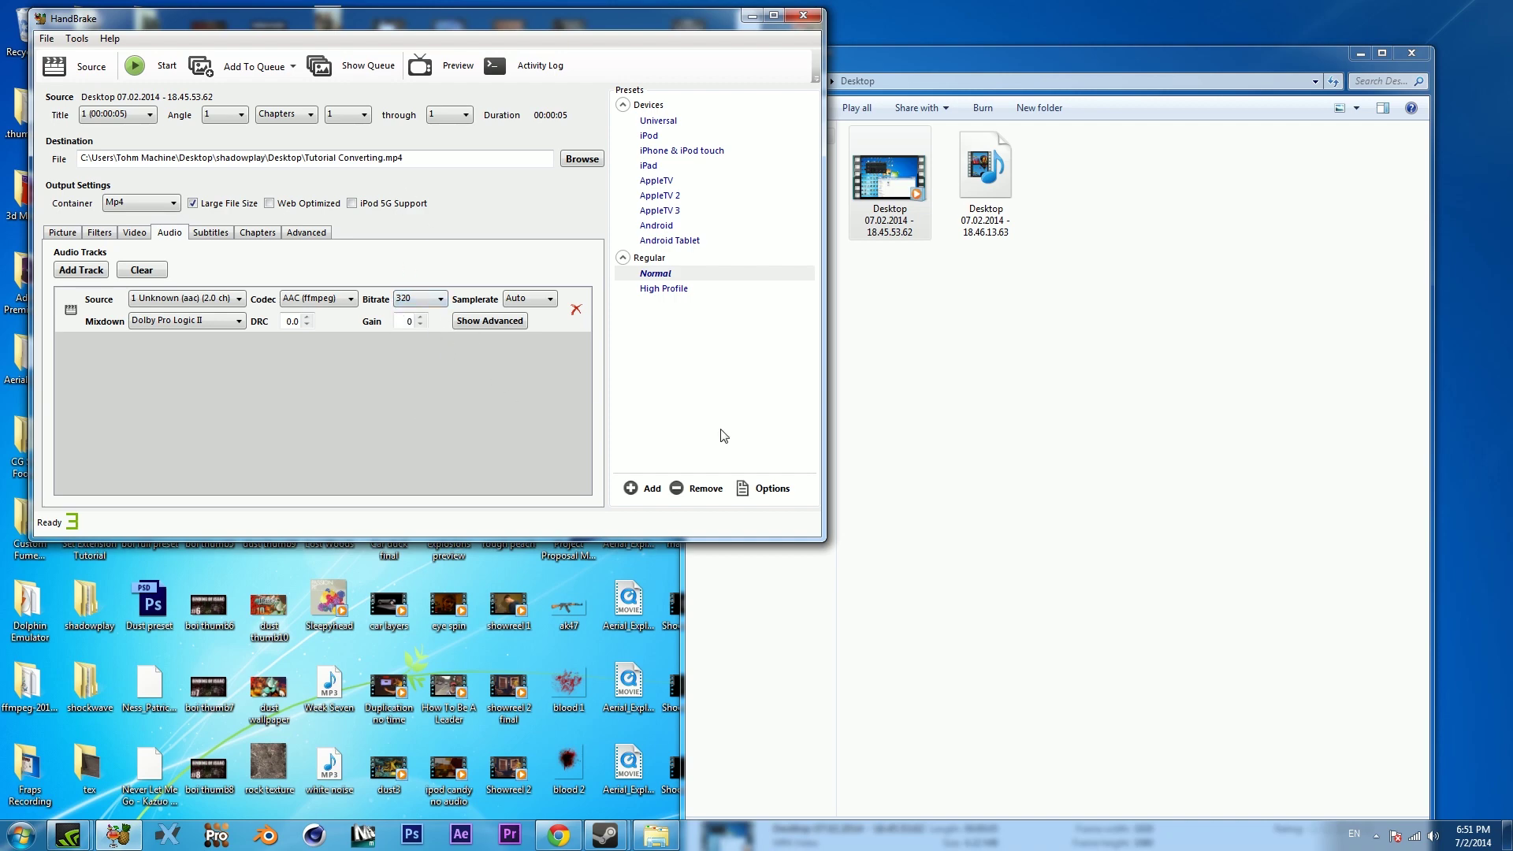
click(533, 301)
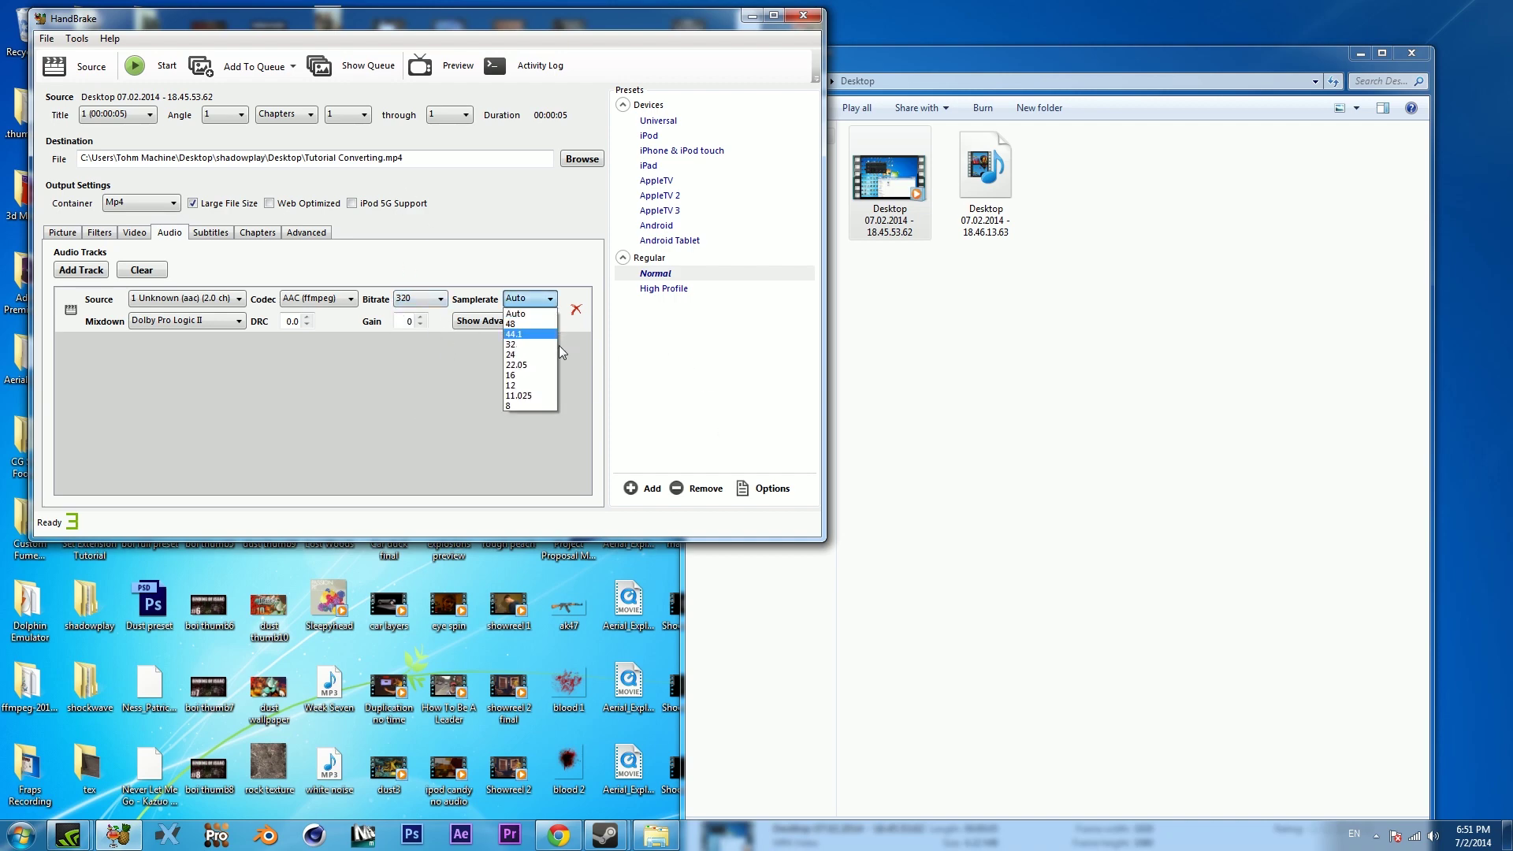
click(513, 325)
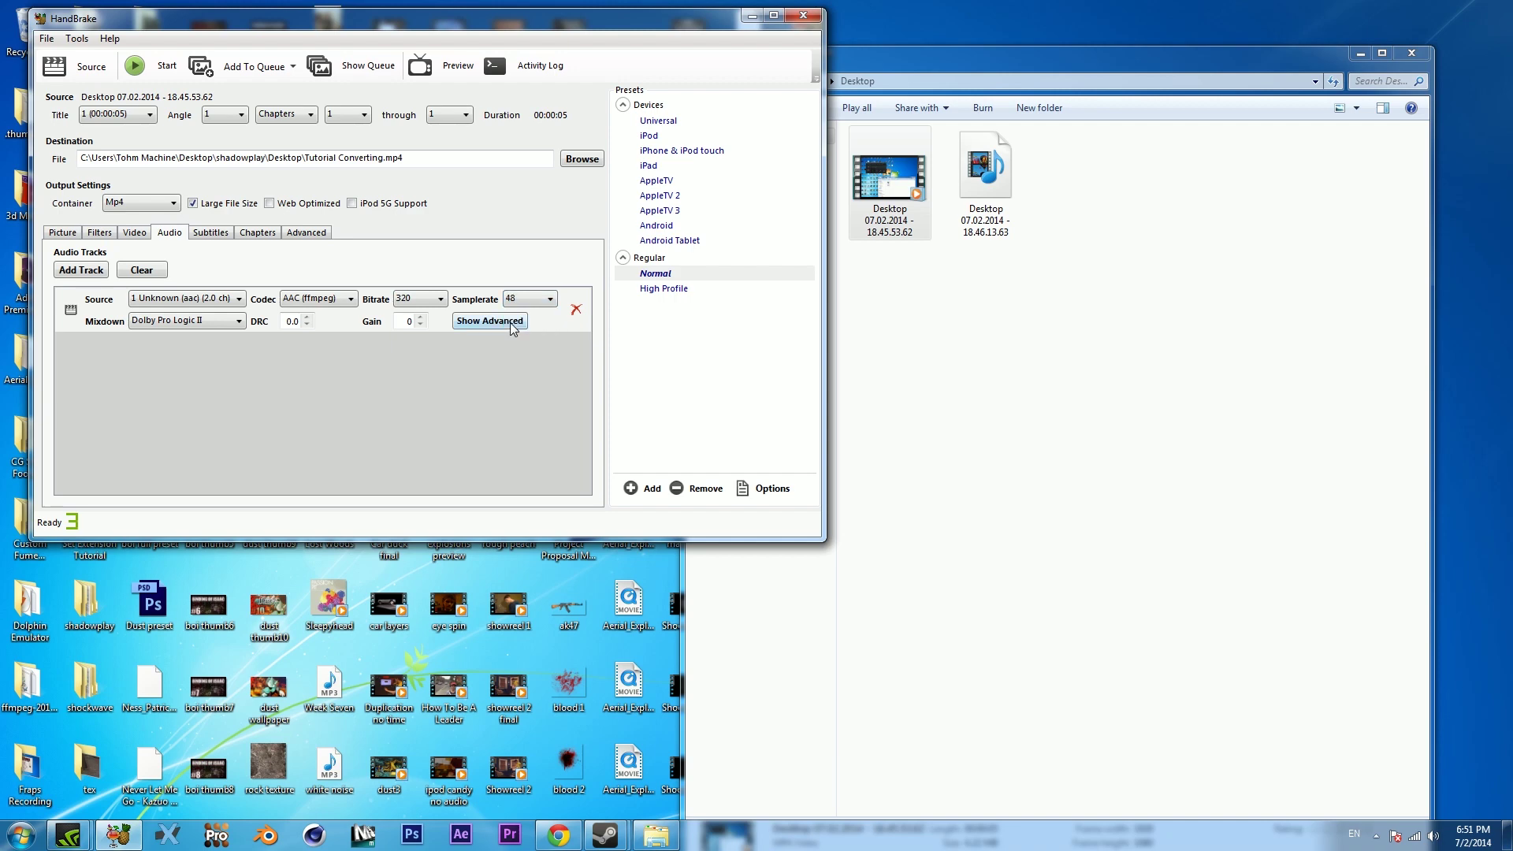
click(168, 321)
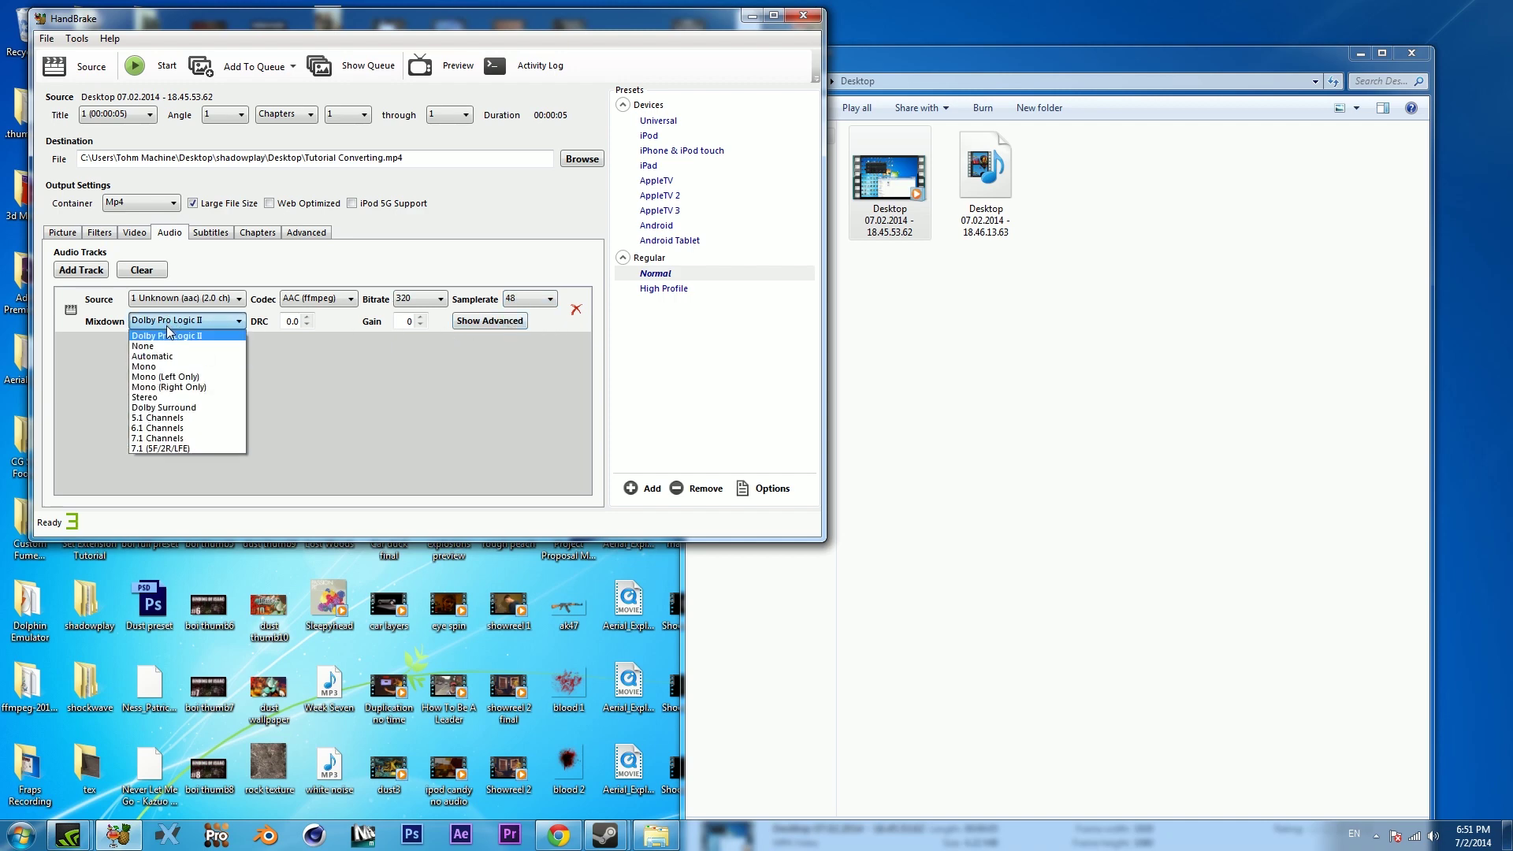
click(159, 357)
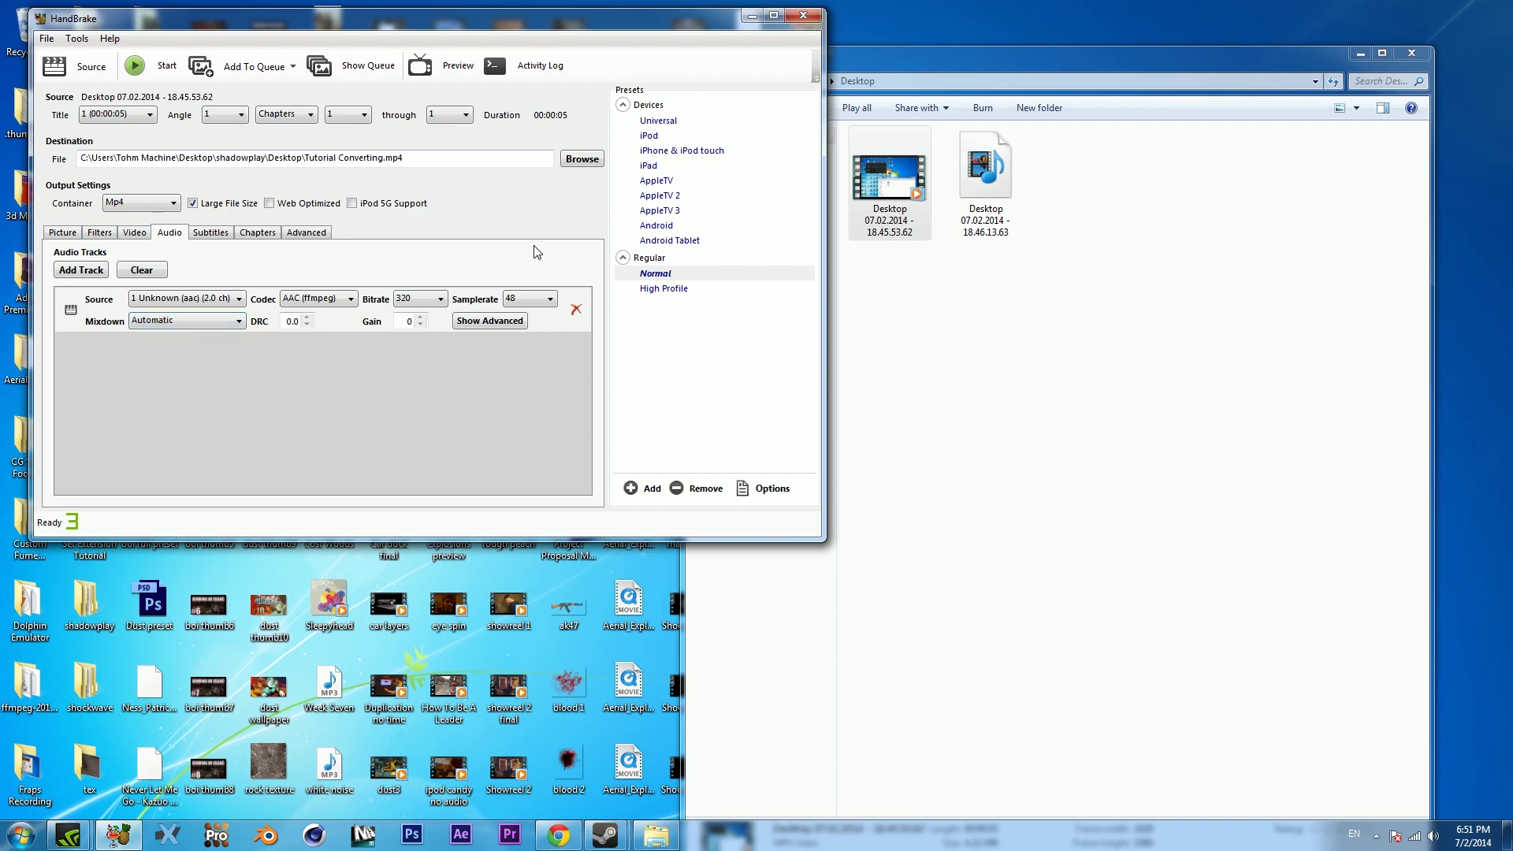
Back on the Video tab, confirm the Mp4 container, H.264 (x264) codec and 30 fps
click(137, 237)
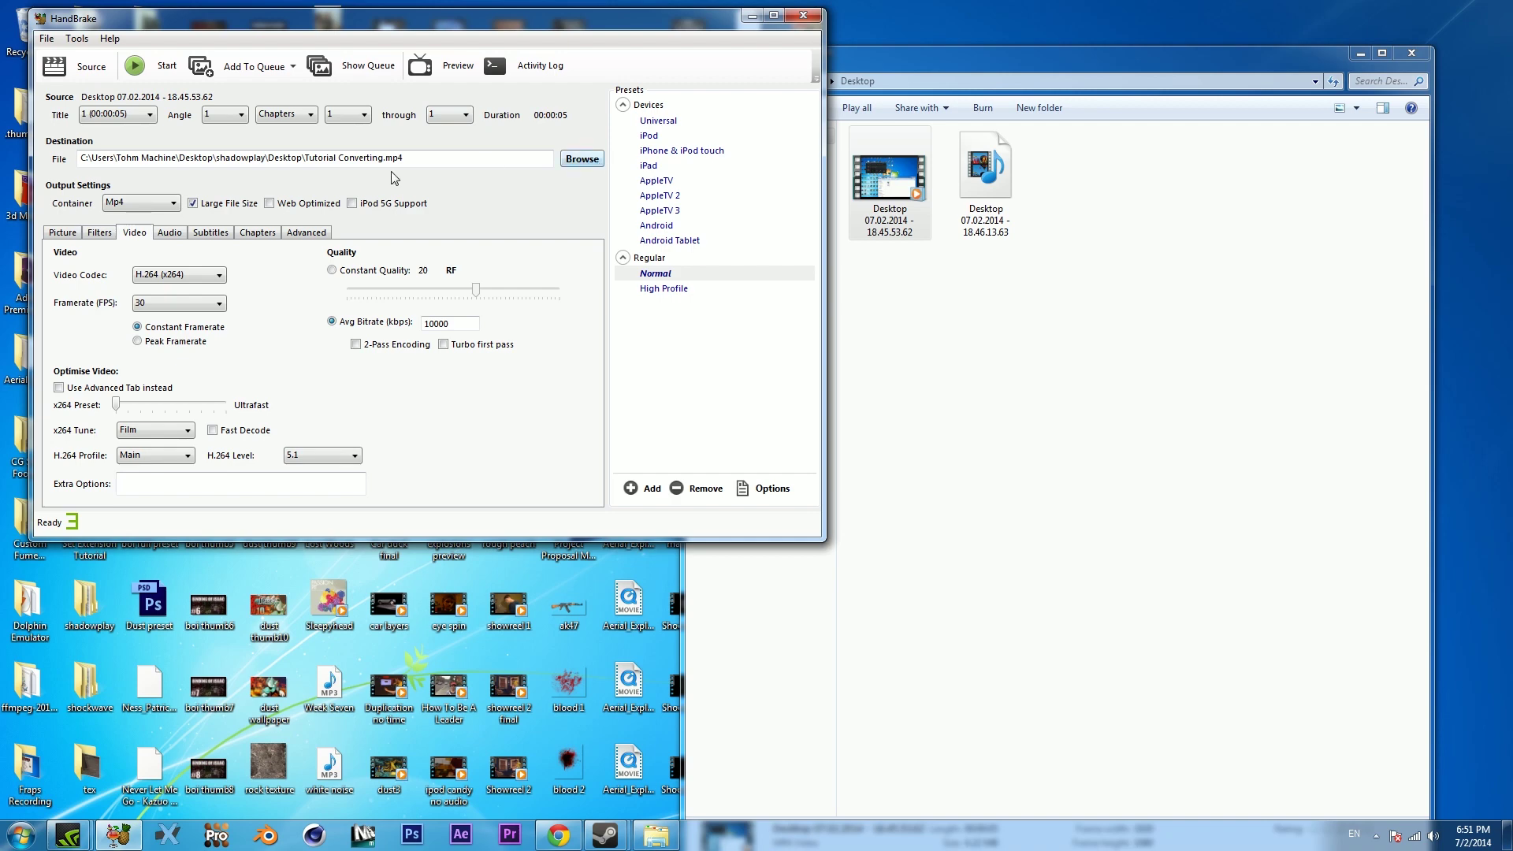
click(117, 205)
click(117, 216)
click(172, 273)
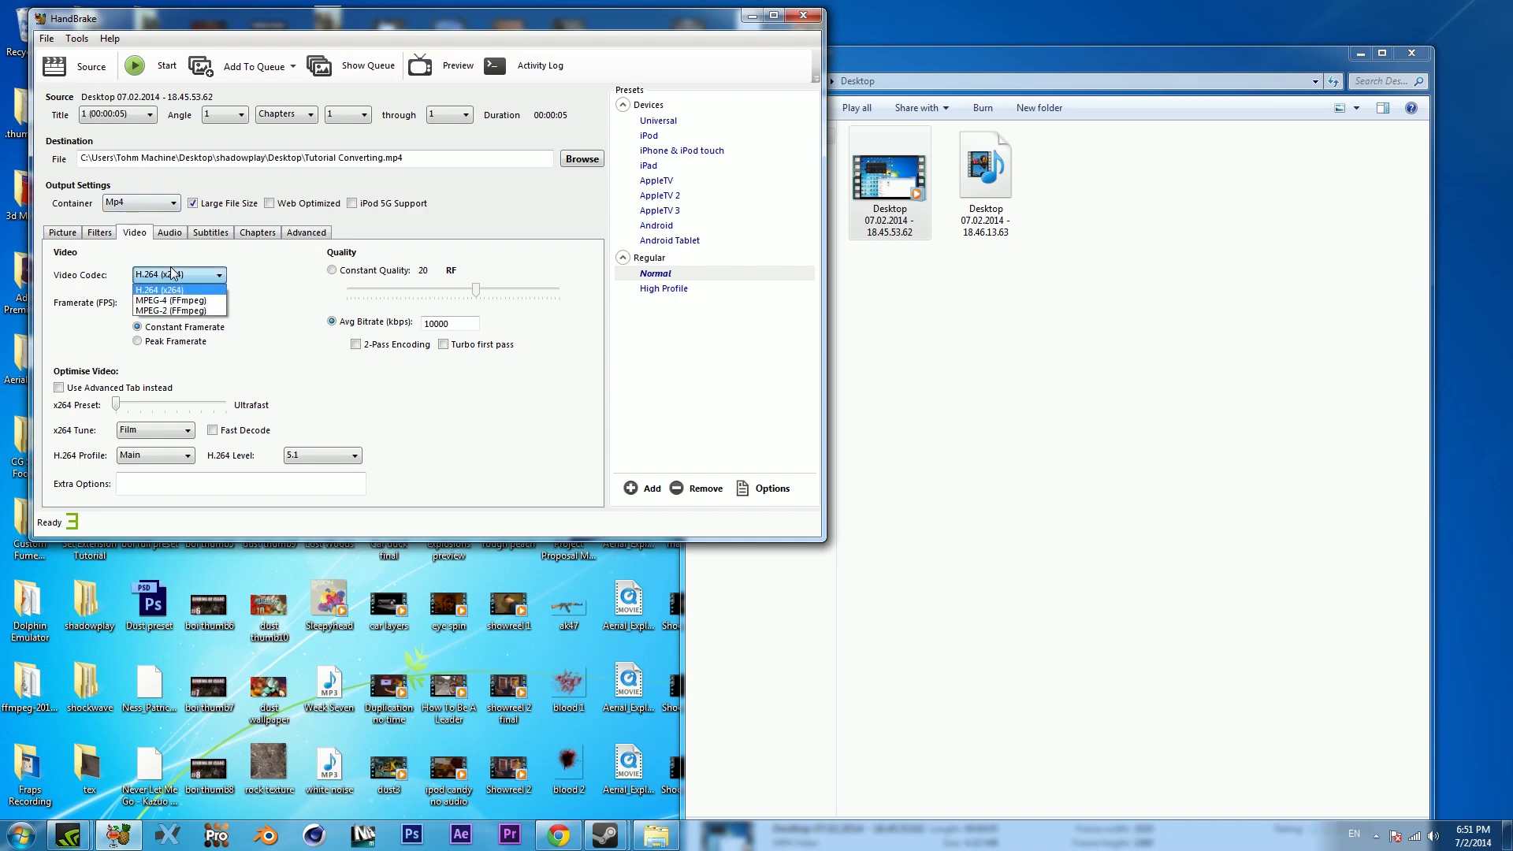
click(172, 273)
click(167, 302)
click(165, 300)
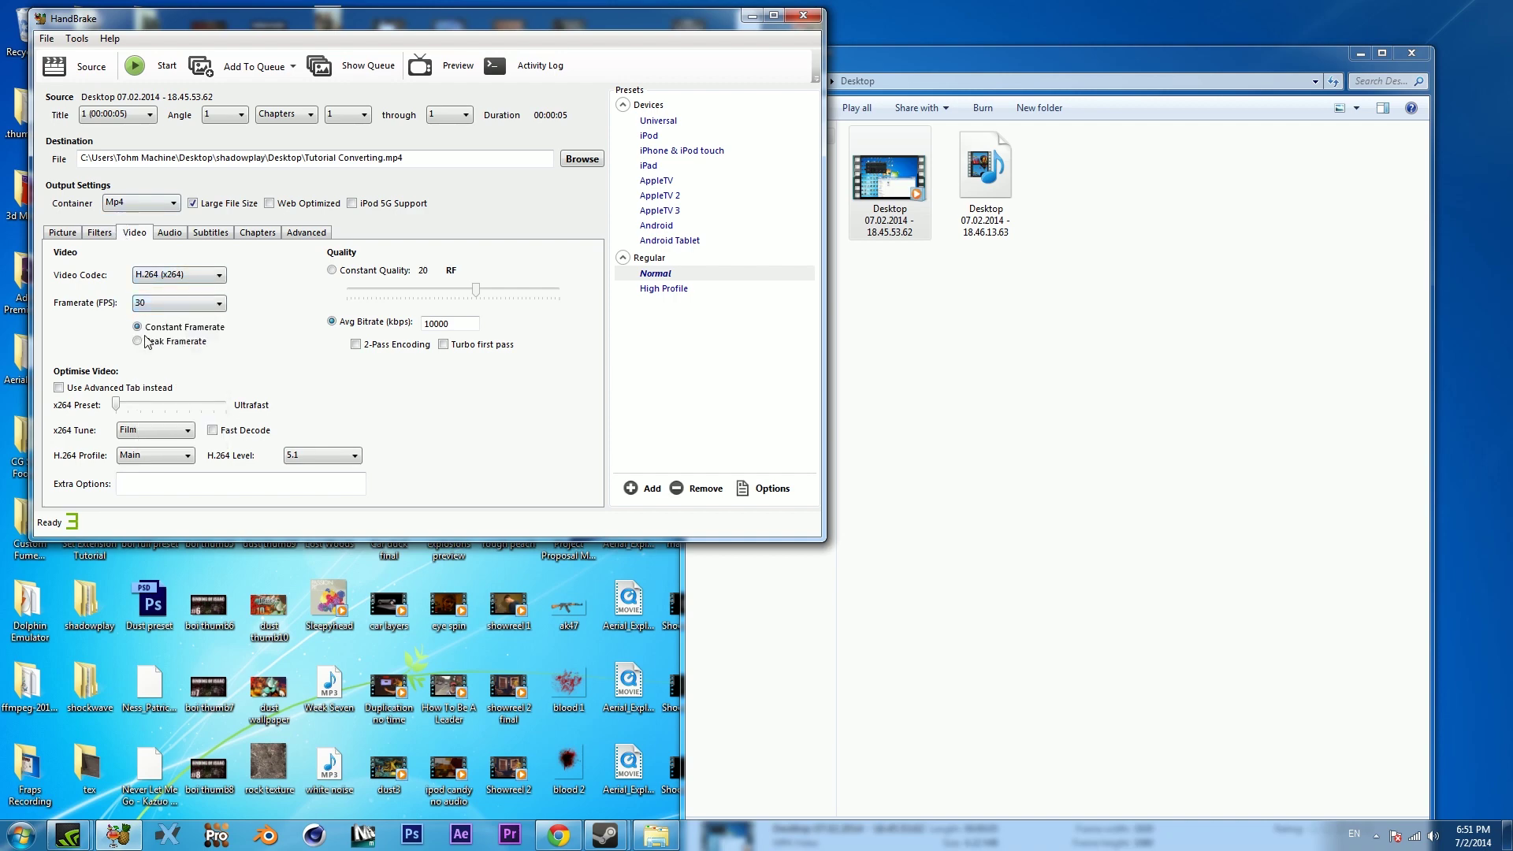
Keep the H.264 level at 5.1, then glance at the Audio tab and return
click(126, 430)
click(289, 455)
click(305, 457)
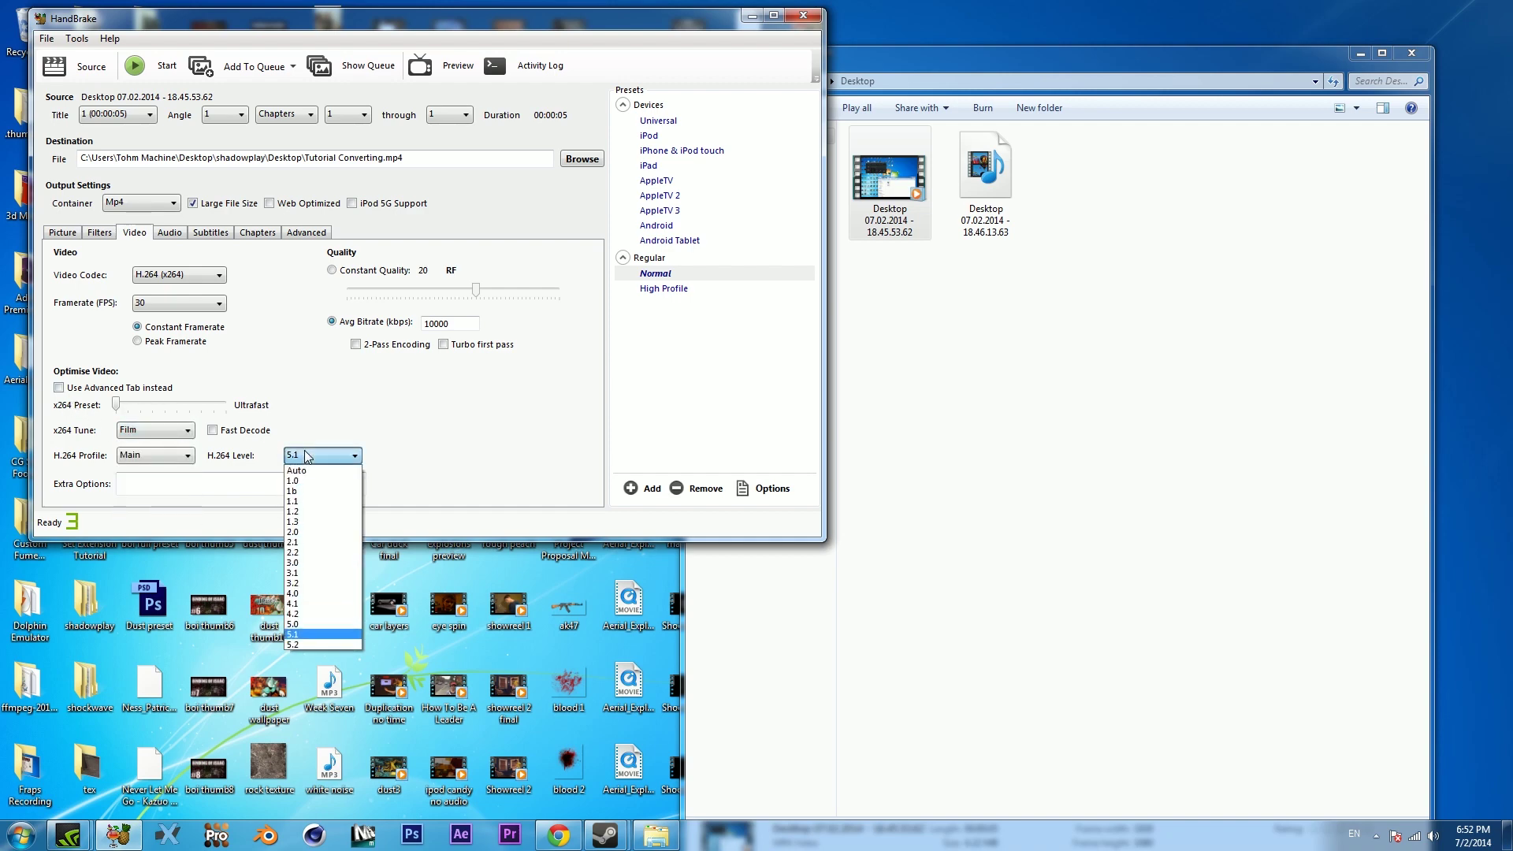
click(306, 457)
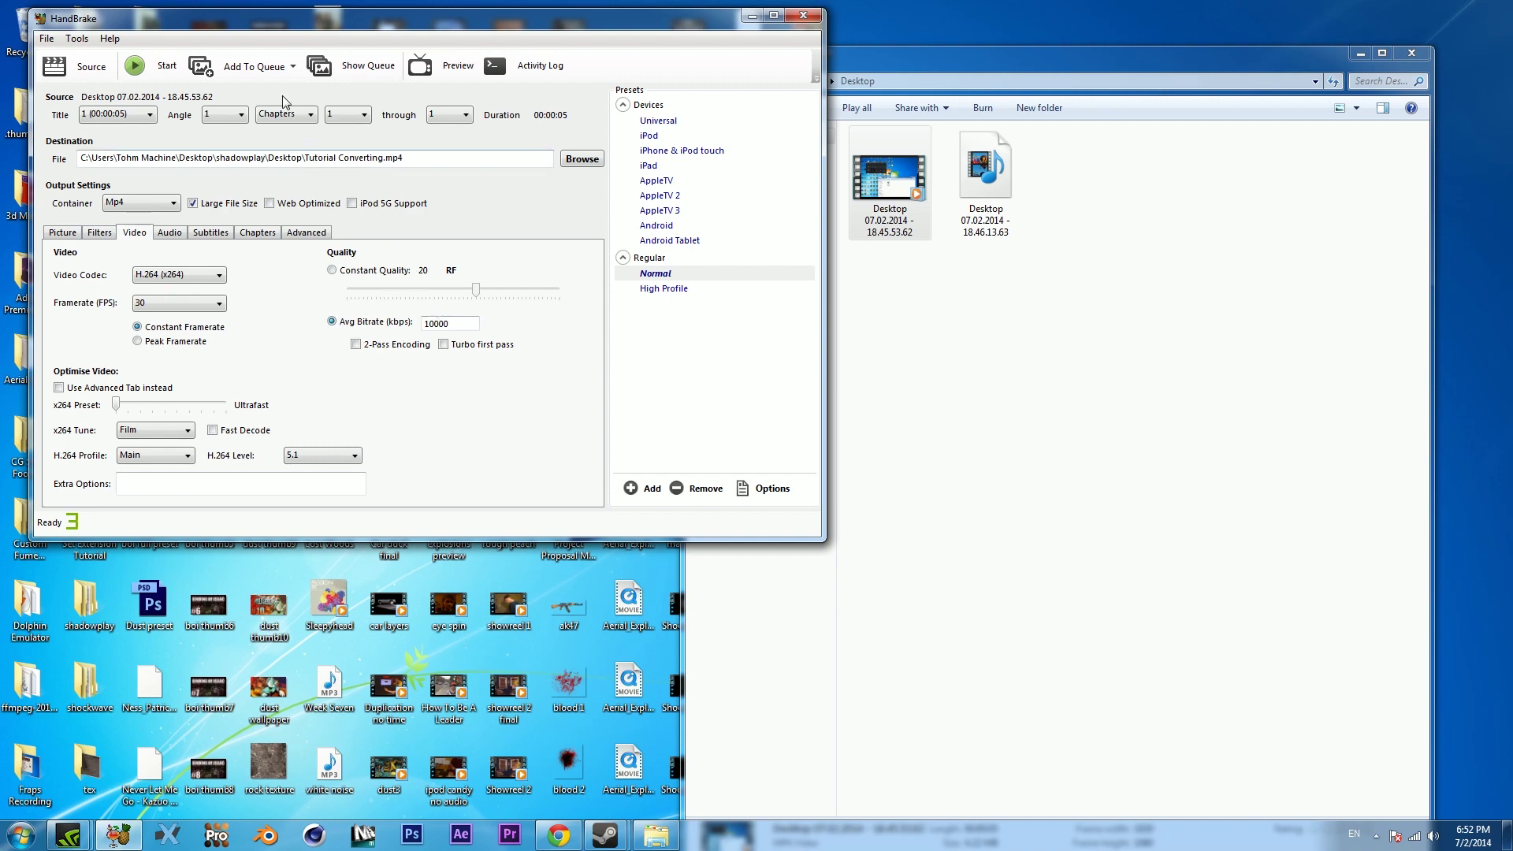
click(174, 228)
click(137, 235)
Start the encode and let it run until the queue finishes
click(135, 67)
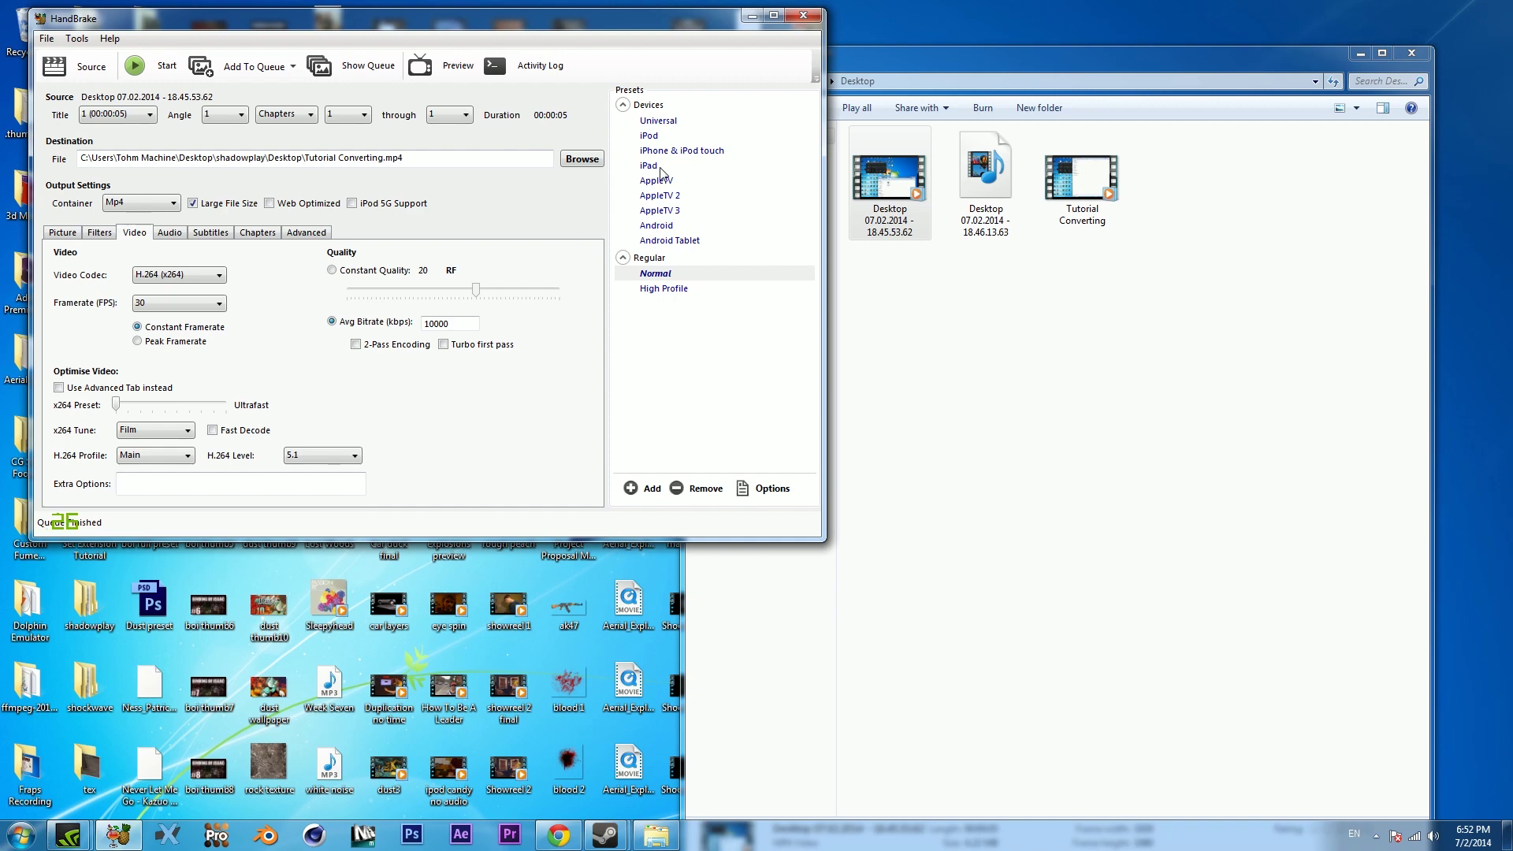
Close HandBrake, play the converted Tutorial Converting video from its folder, then close the player
click(804, 15)
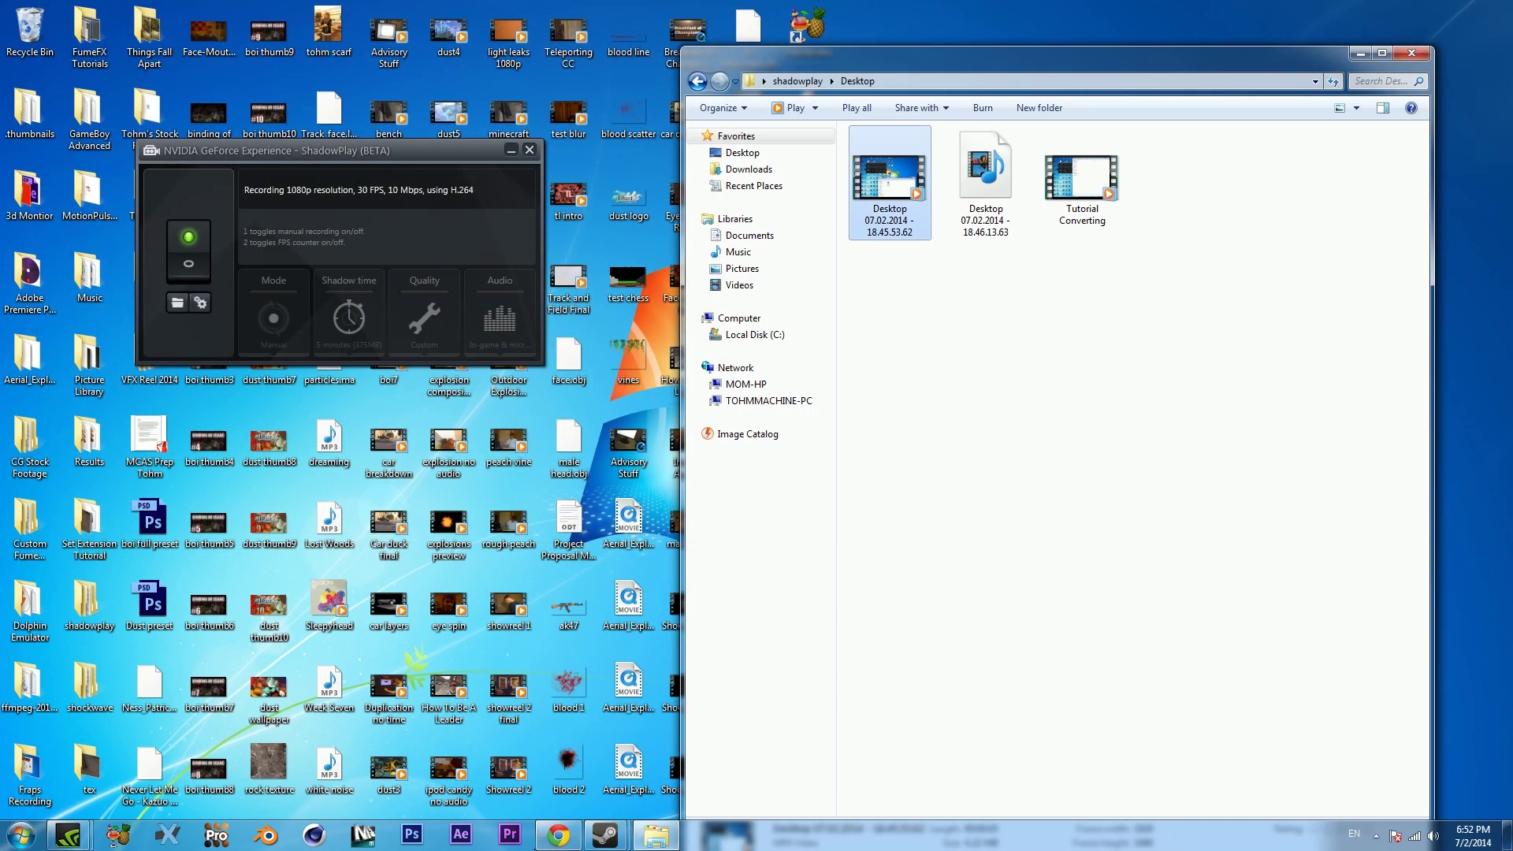
click(1268, 402)
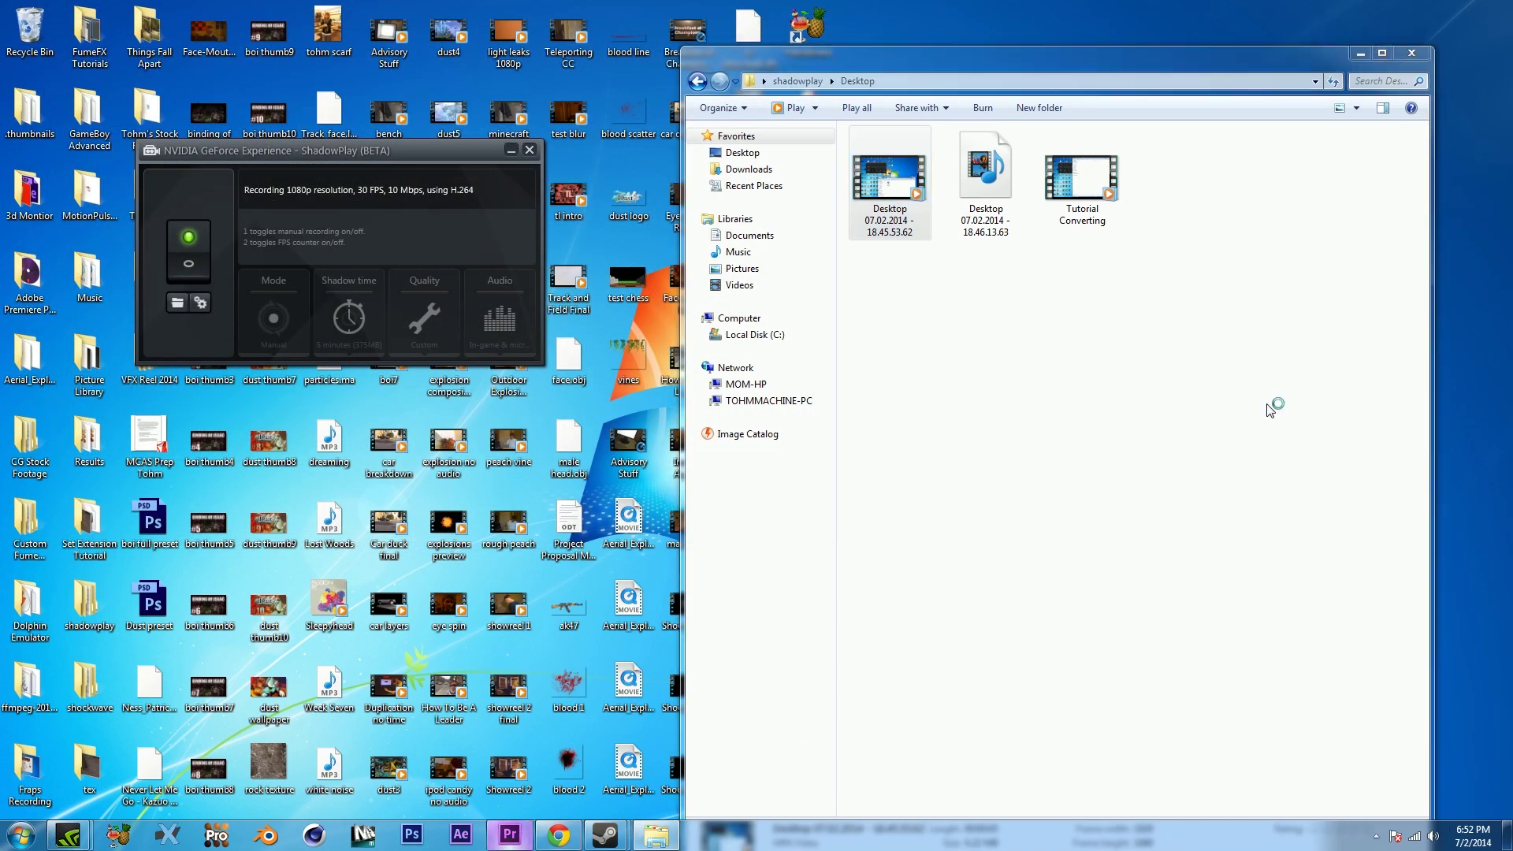
click(1086, 179)
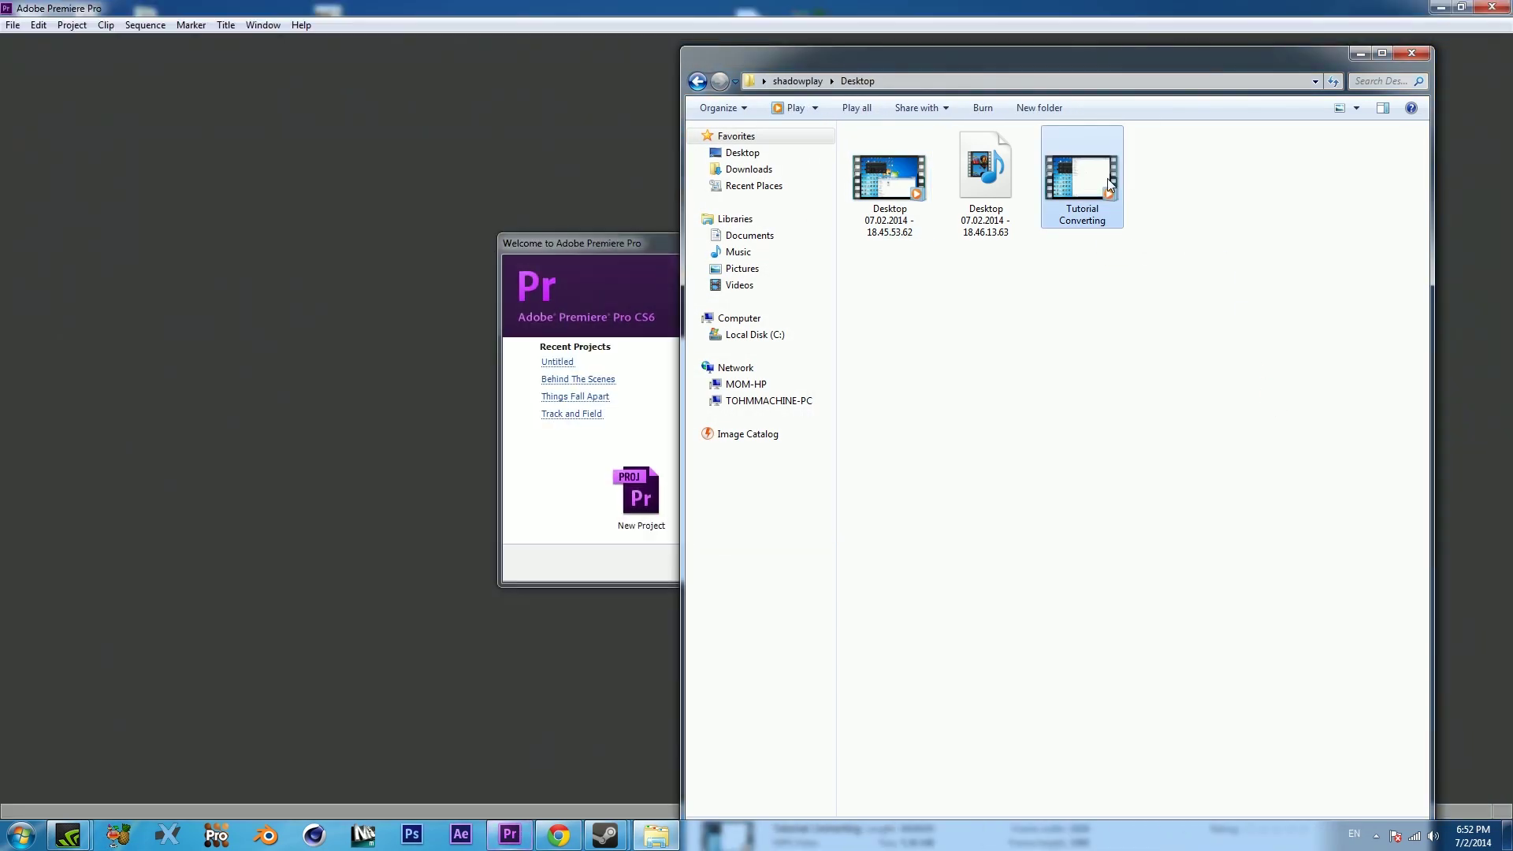
double_click(1108, 184)
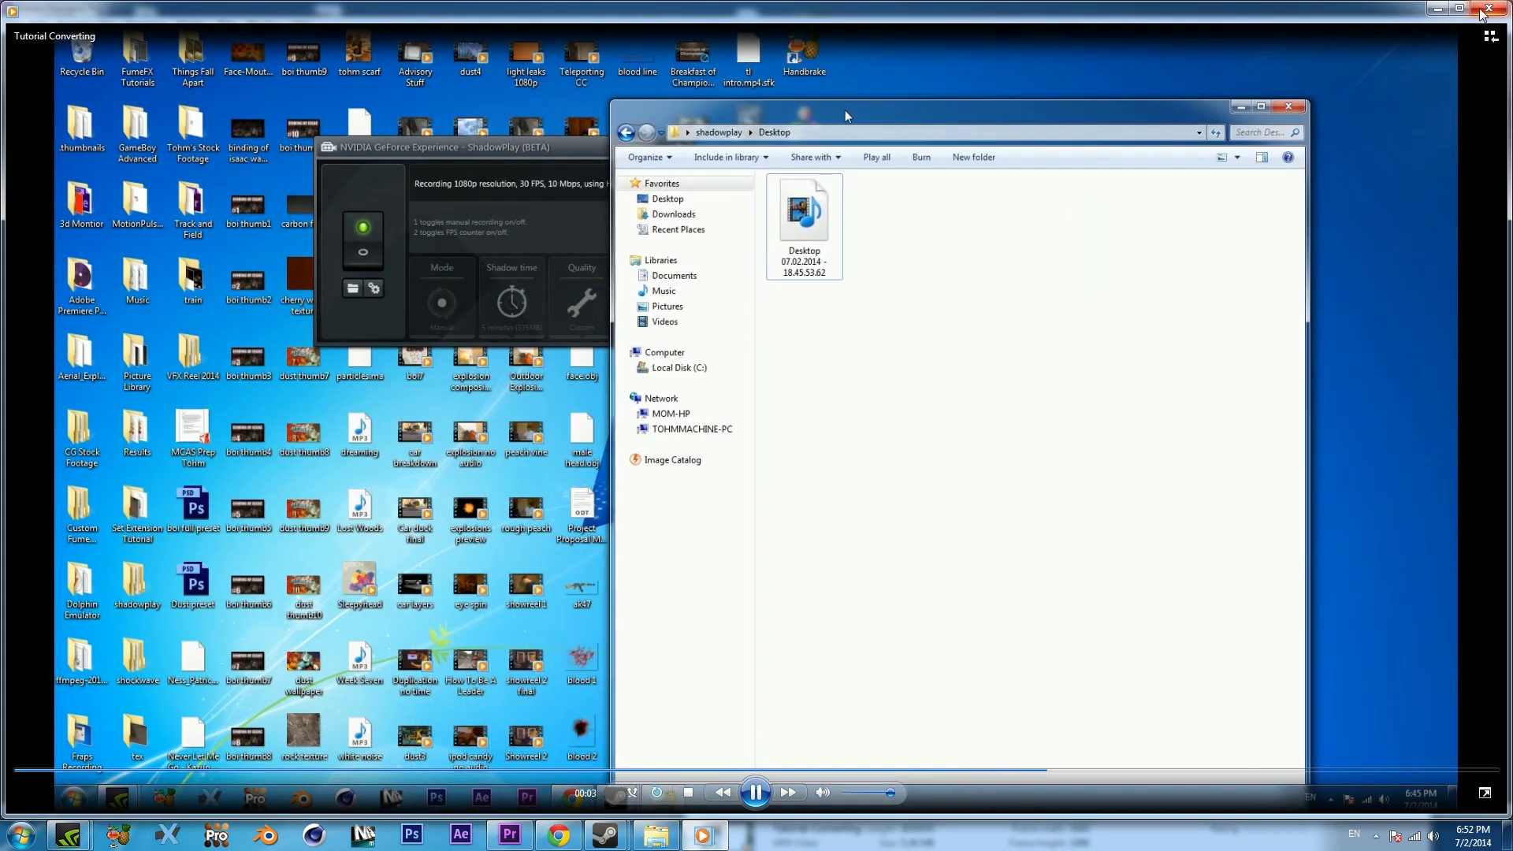
click(1488, 8)
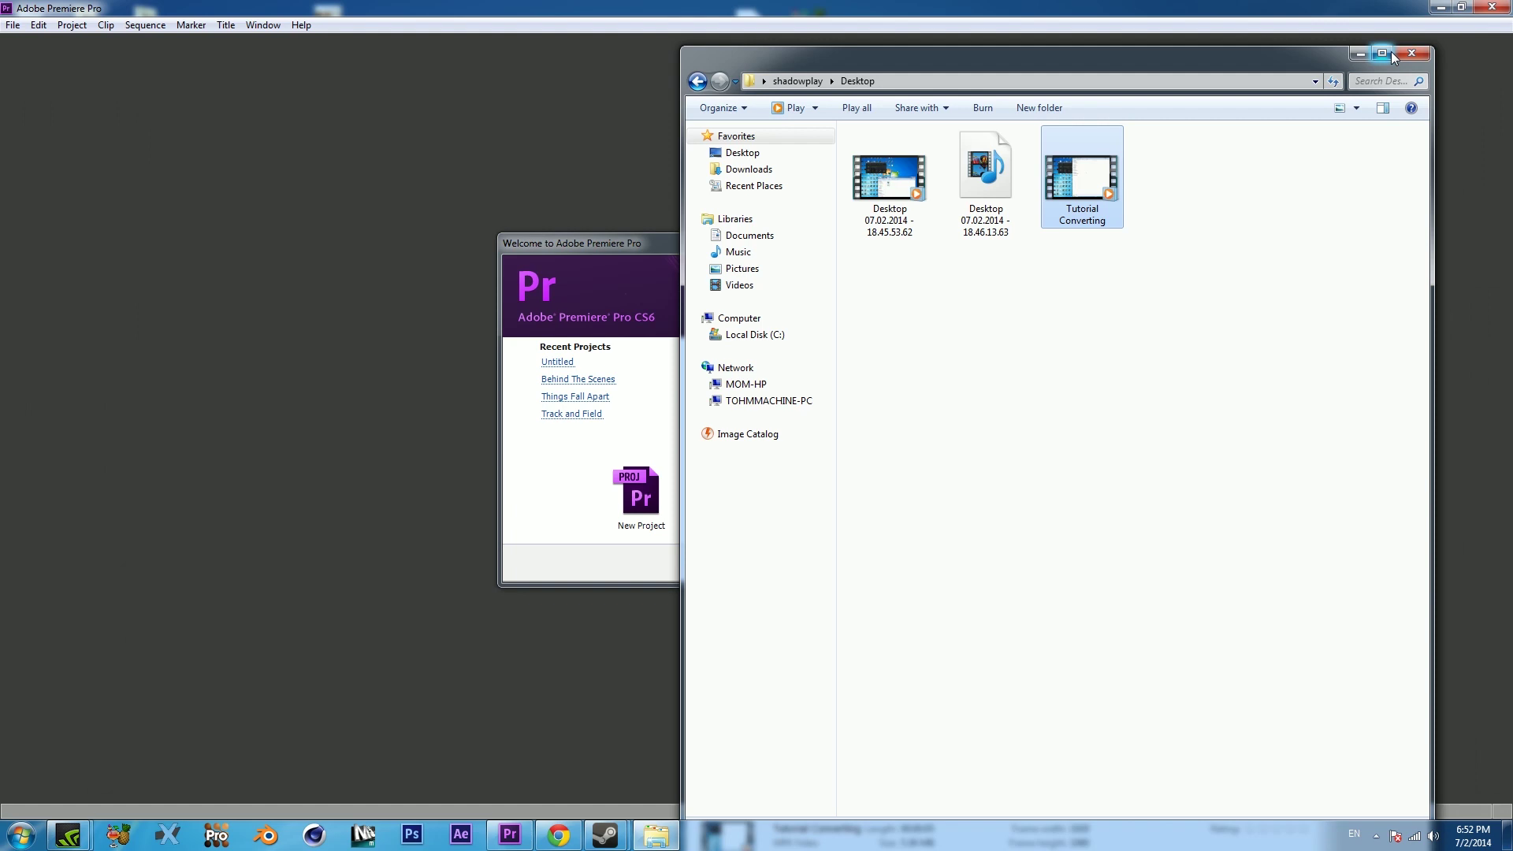
Create a new Untitled Premiere project, overwriting the old file, and accept the default sequence settings
click(636, 244)
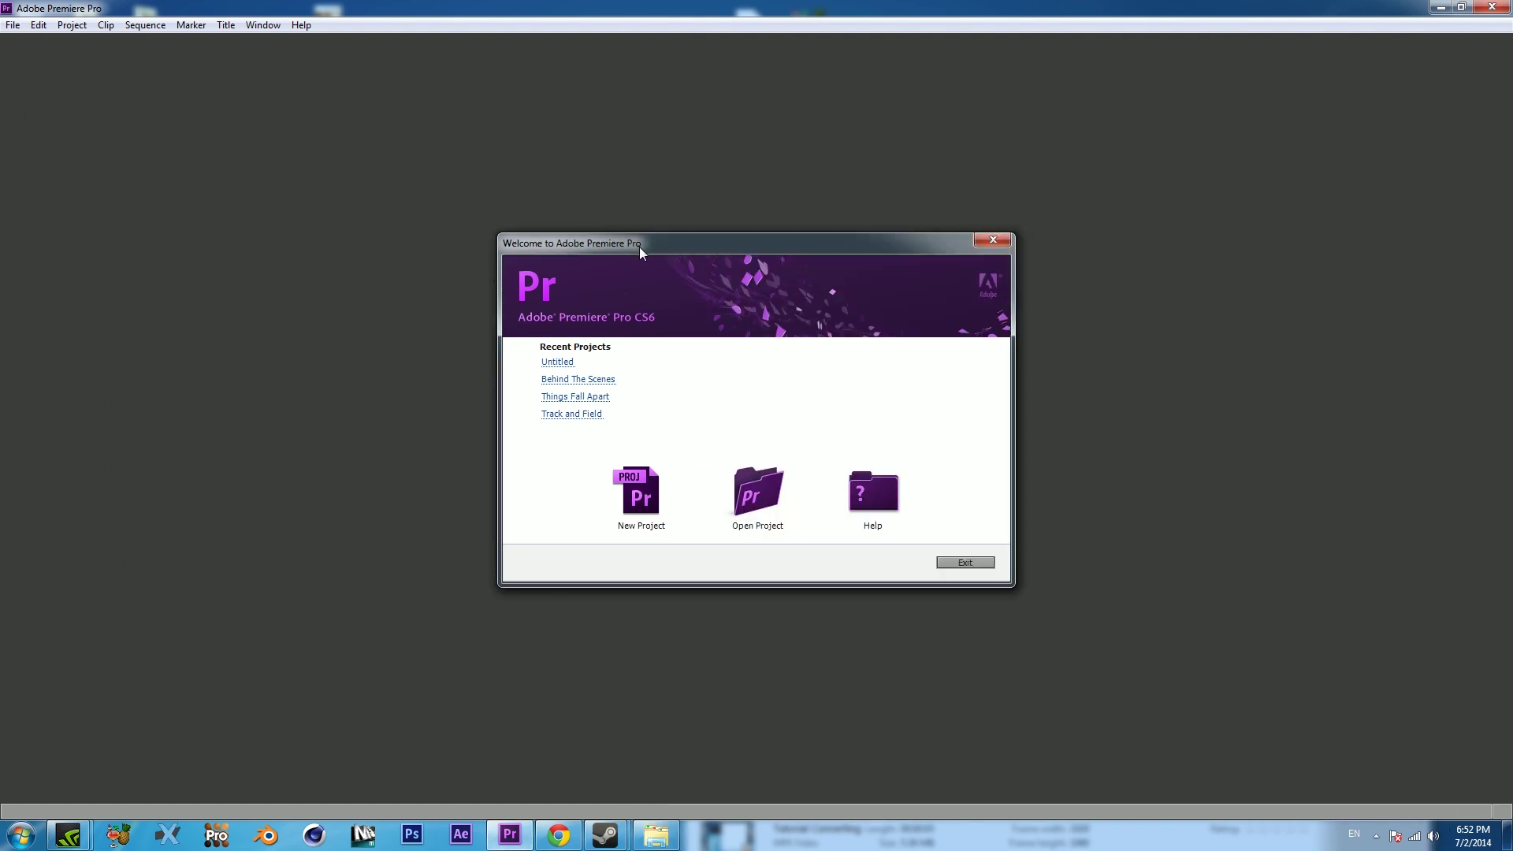
click(644, 494)
click(829, 565)
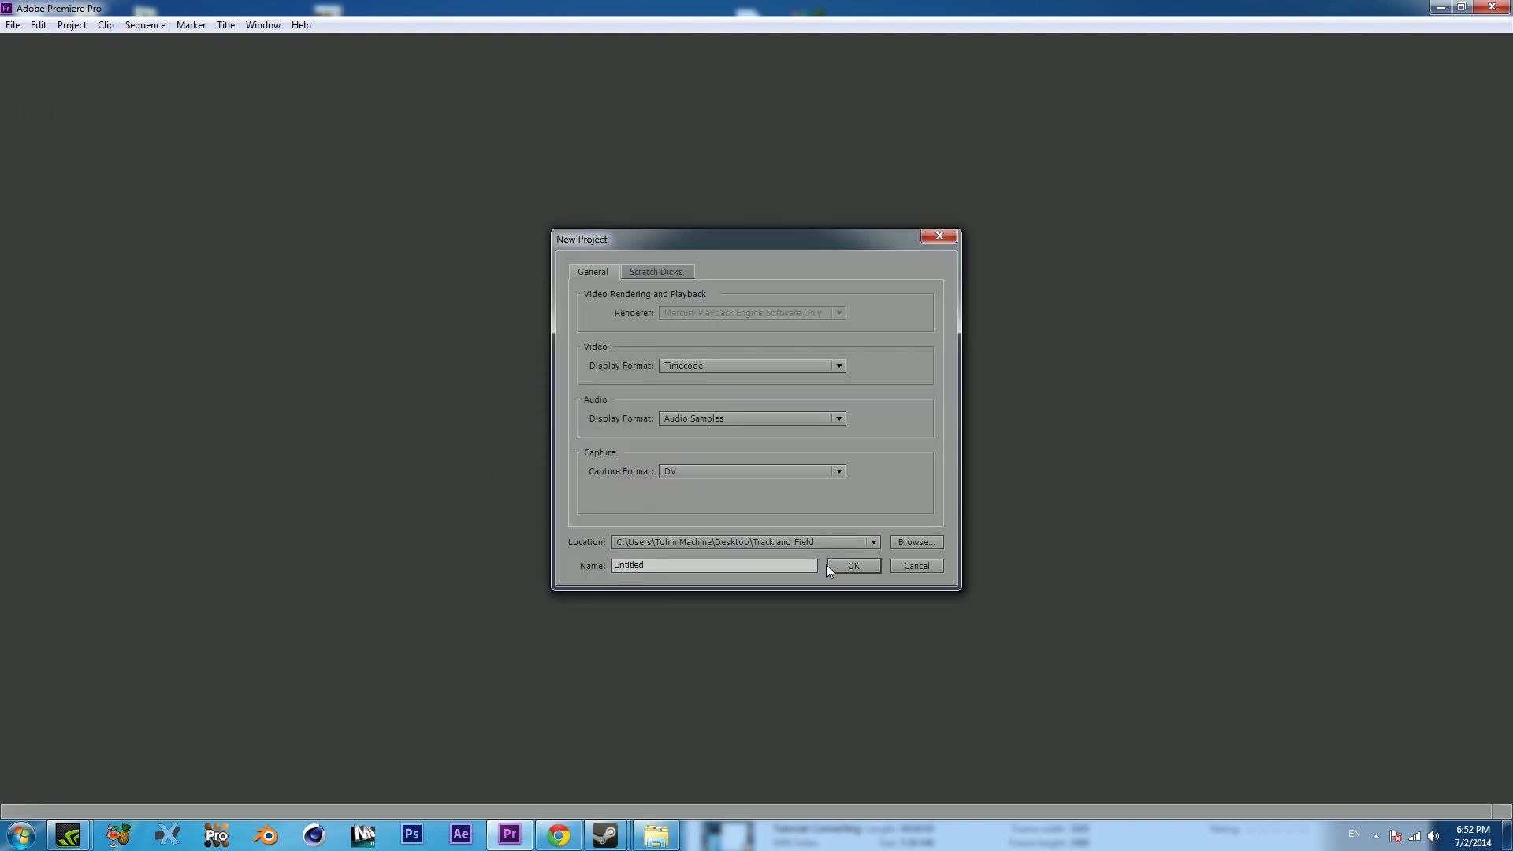
click(818, 435)
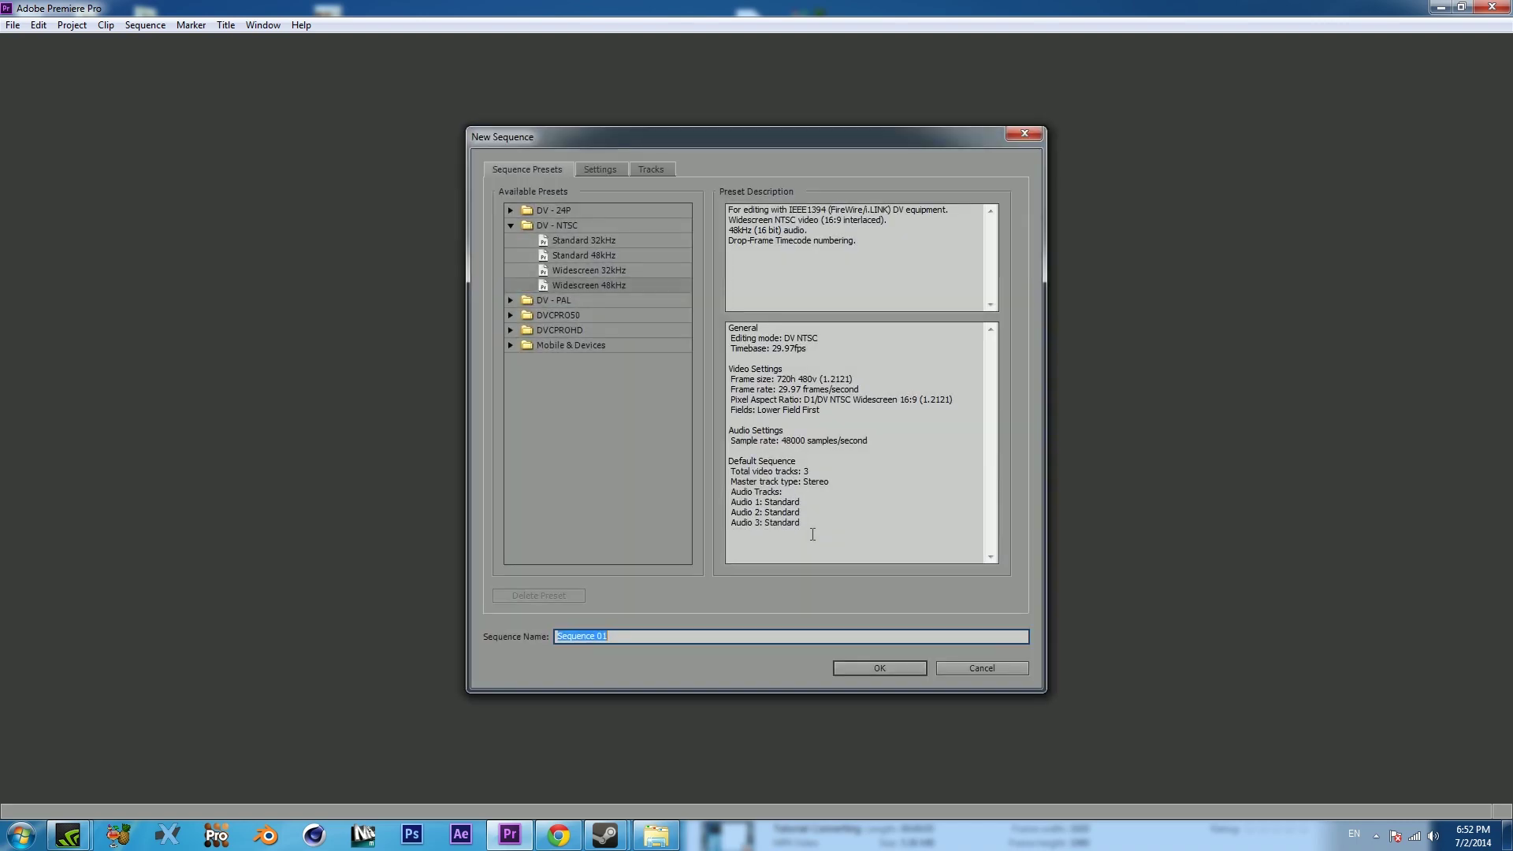
click(863, 675)
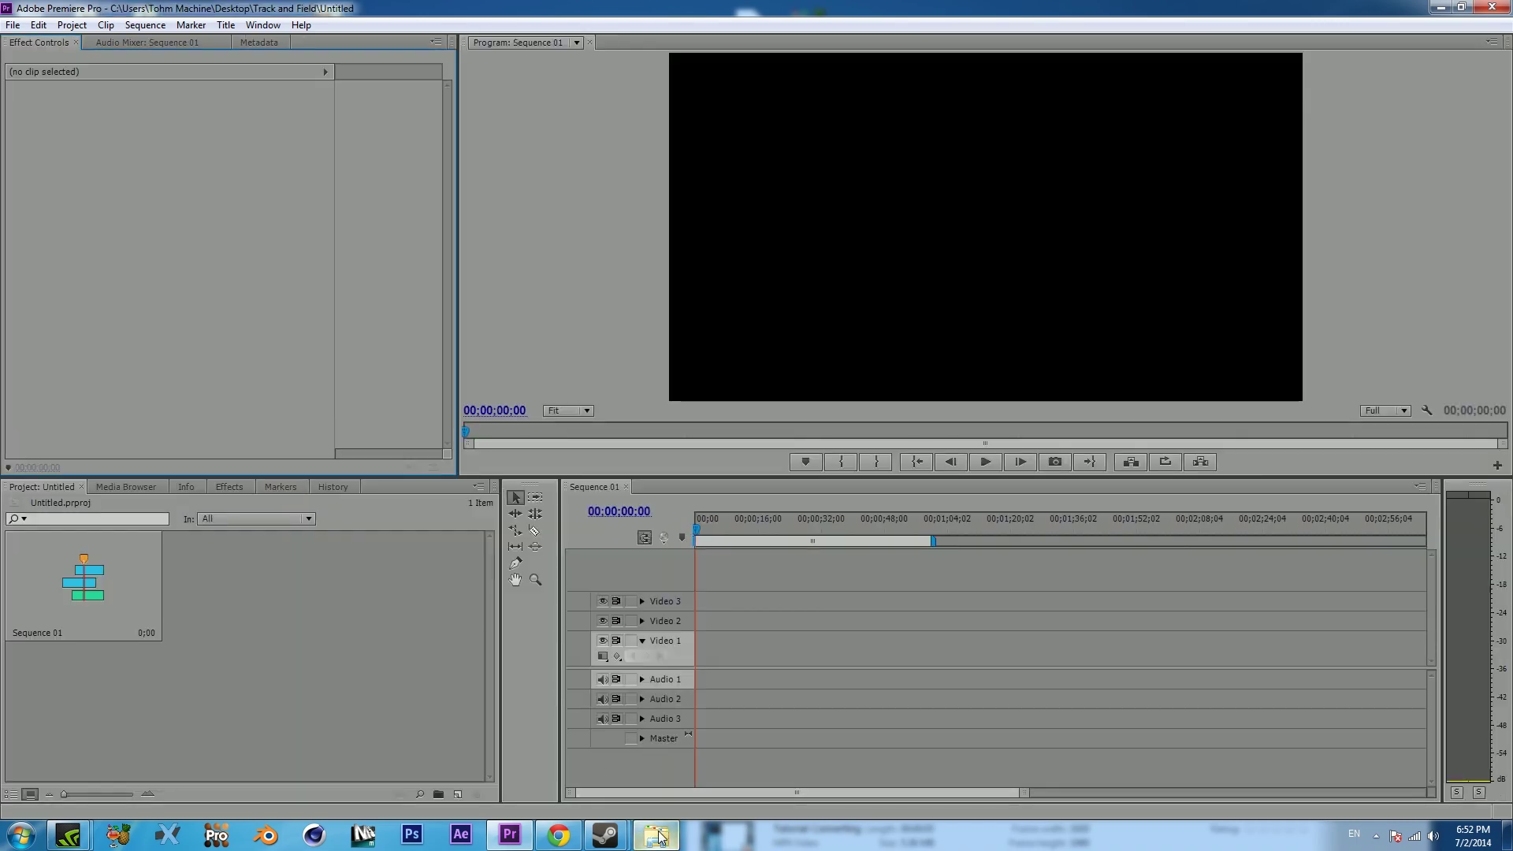
Import Tutorial Converting and the tl intro clip into the Project panel and sequence
click(657, 836)
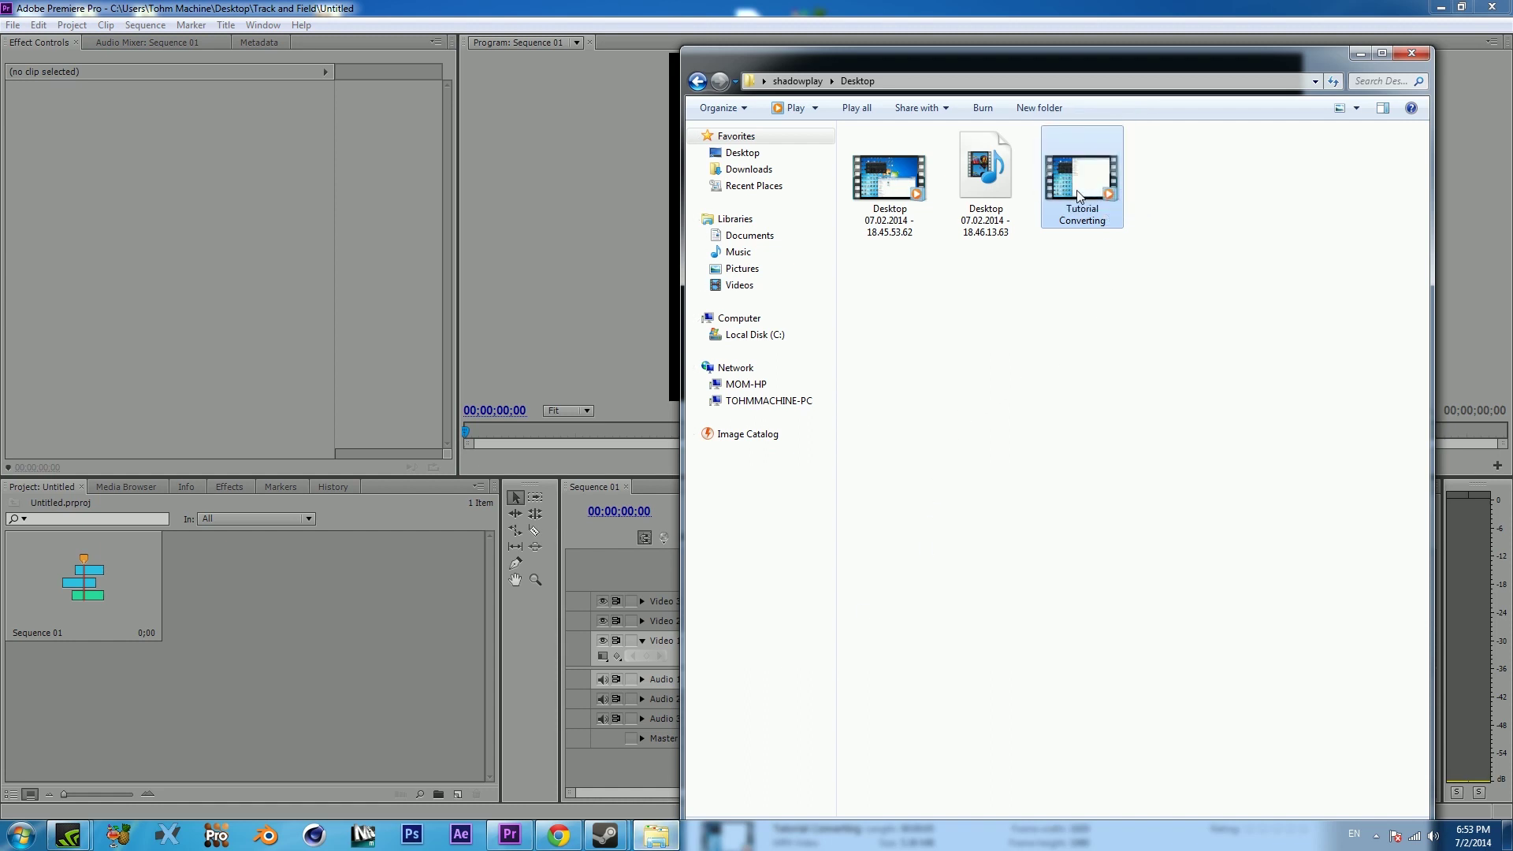
drag(1083, 200, 237, 666)
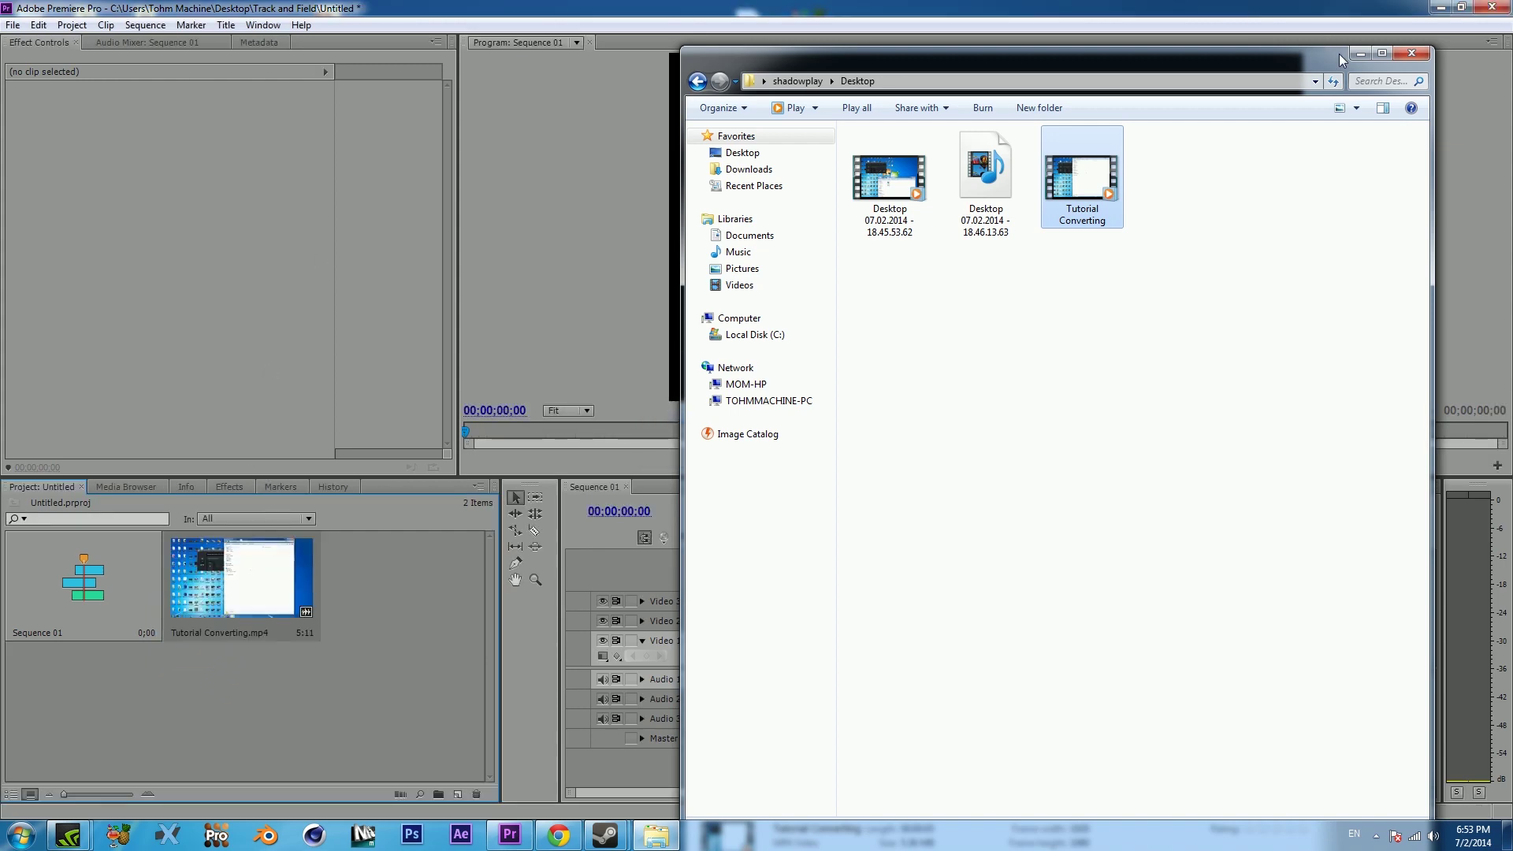
click(1360, 53)
click(1461, 7)
drag(1511, 188, 1509, 187)
drag(936, 567, 1174, 681)
Set the tl intro clip's Volume Level to -8 dB, then place Tutorial Converting.mp4 after it on Video 1
click(1180, 448)
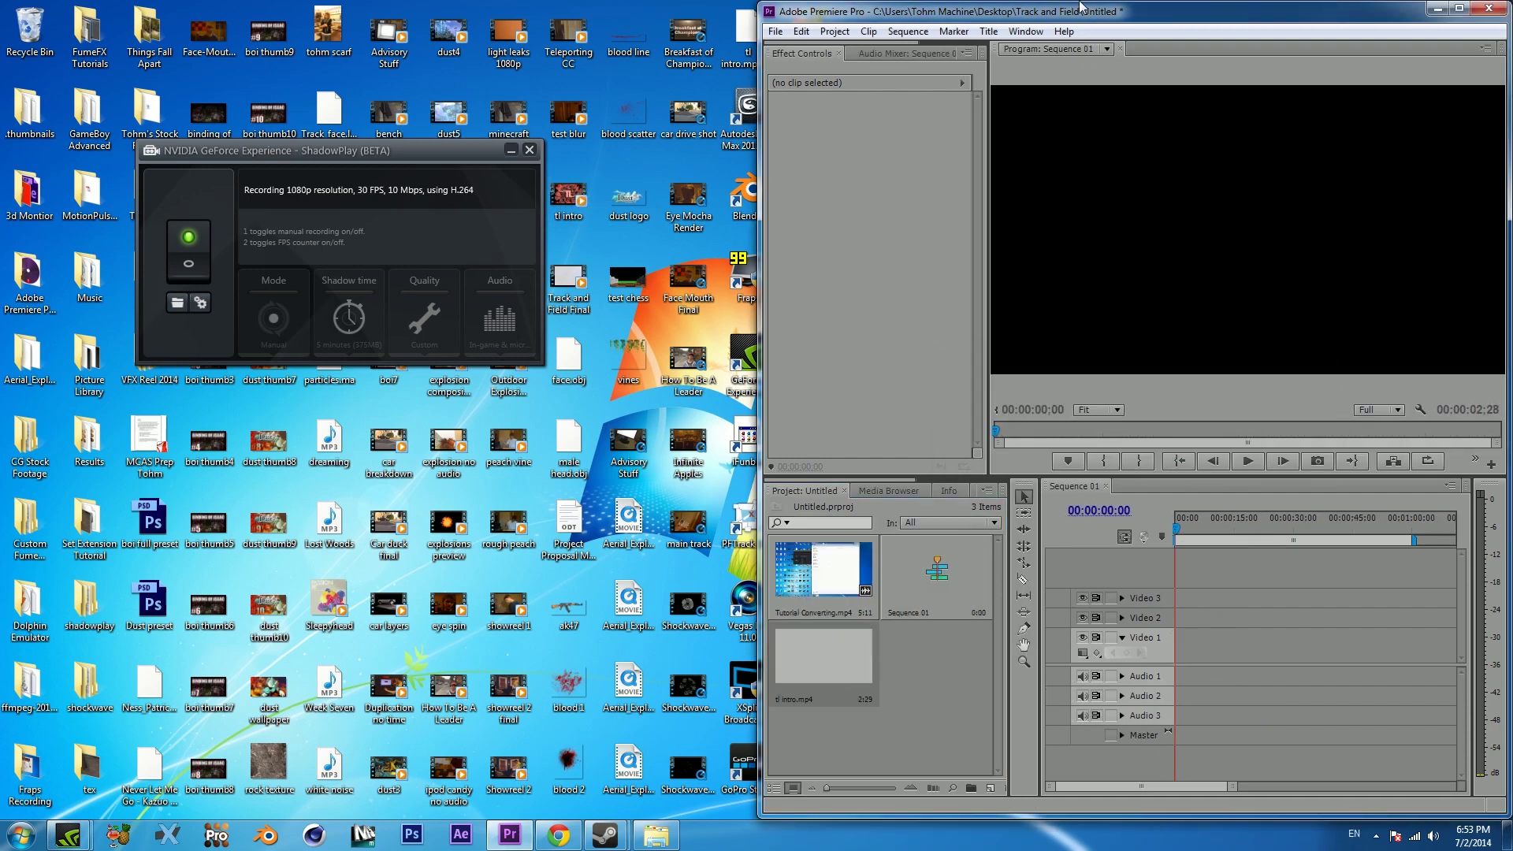
double_click(1081, 7)
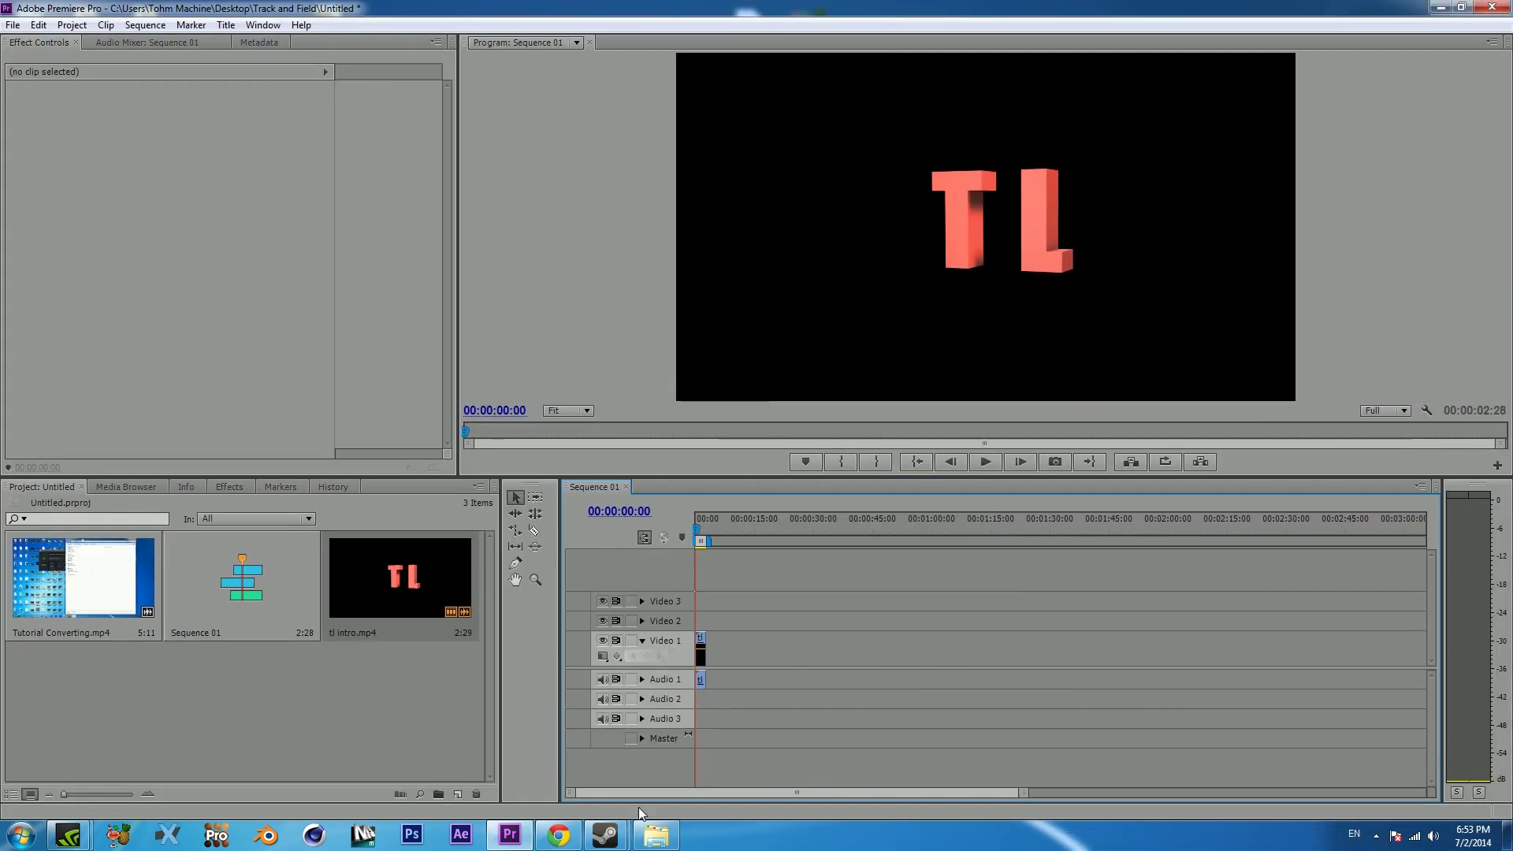
click(700, 658)
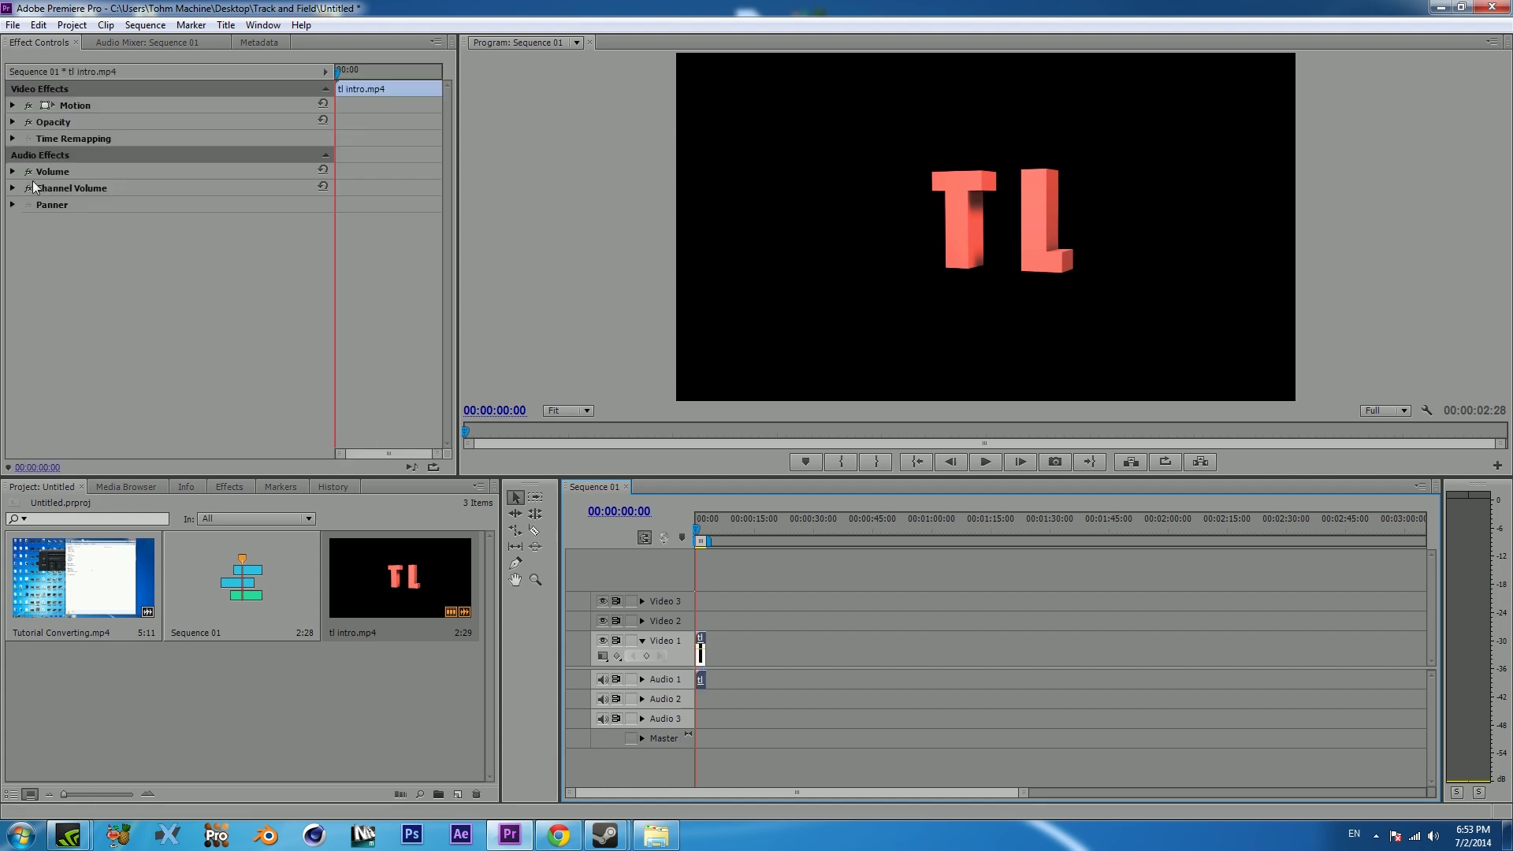
click(16, 173)
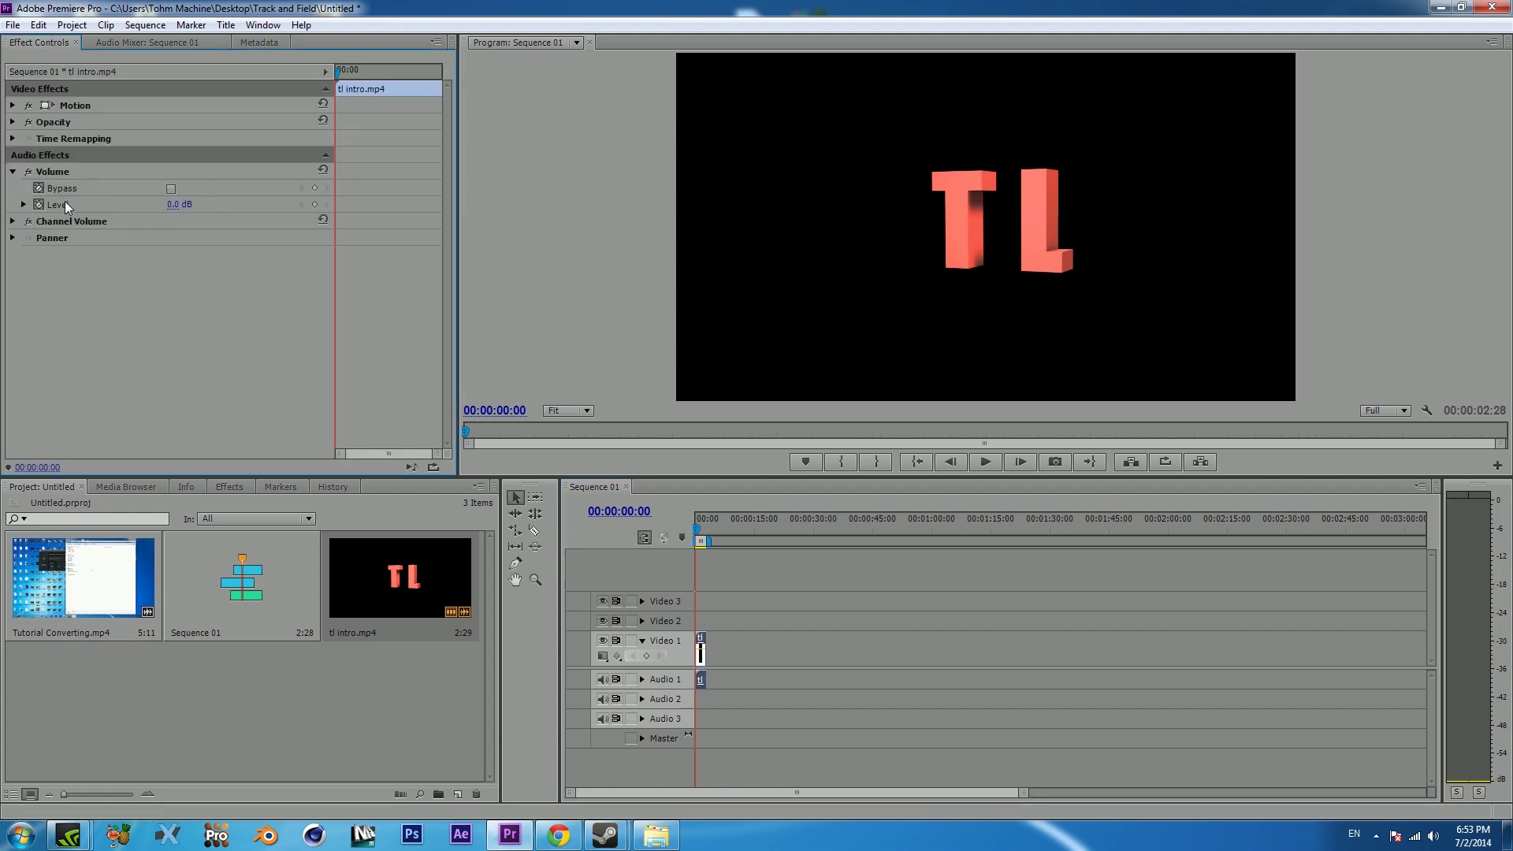
click(178, 204)
text(-8)
key(Return)
mouse_move(87, 583)
mouse_down()
mouse_move(405, 666)
mouse_move(686, 666)
mouse_up()
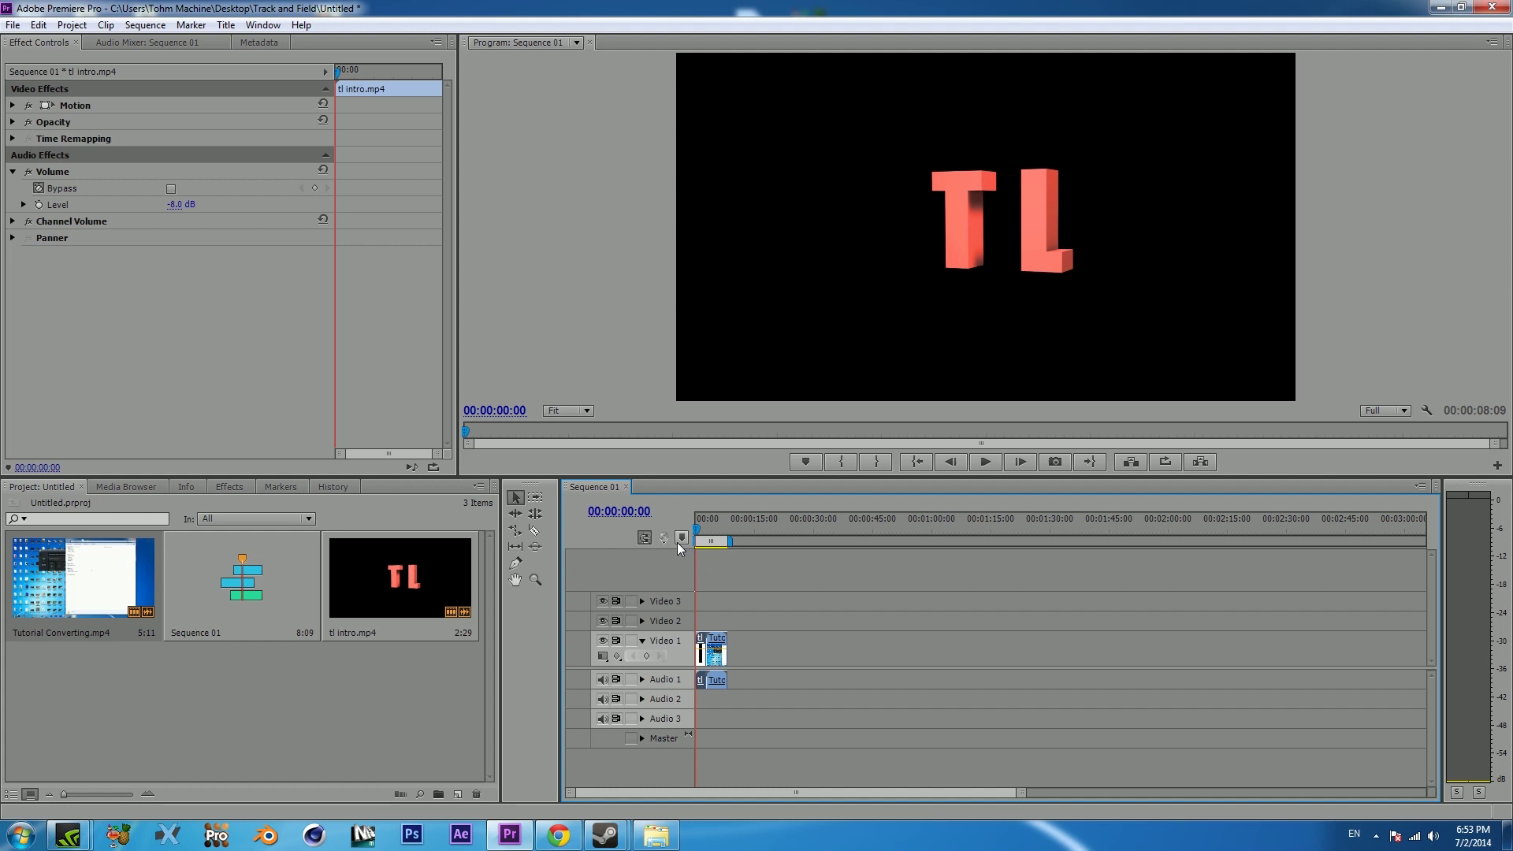
key(space)
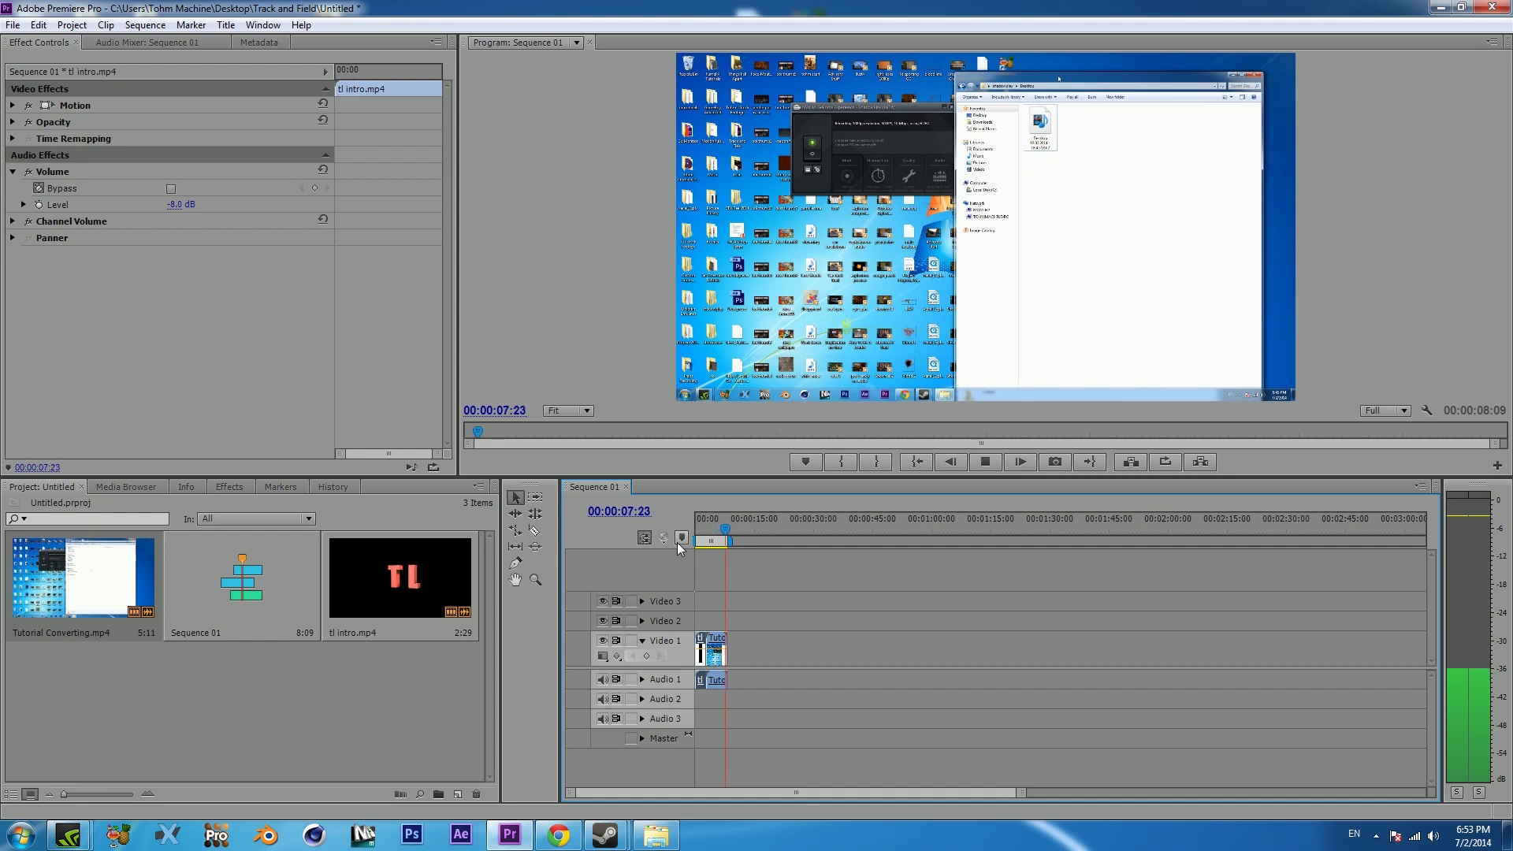
key(space)
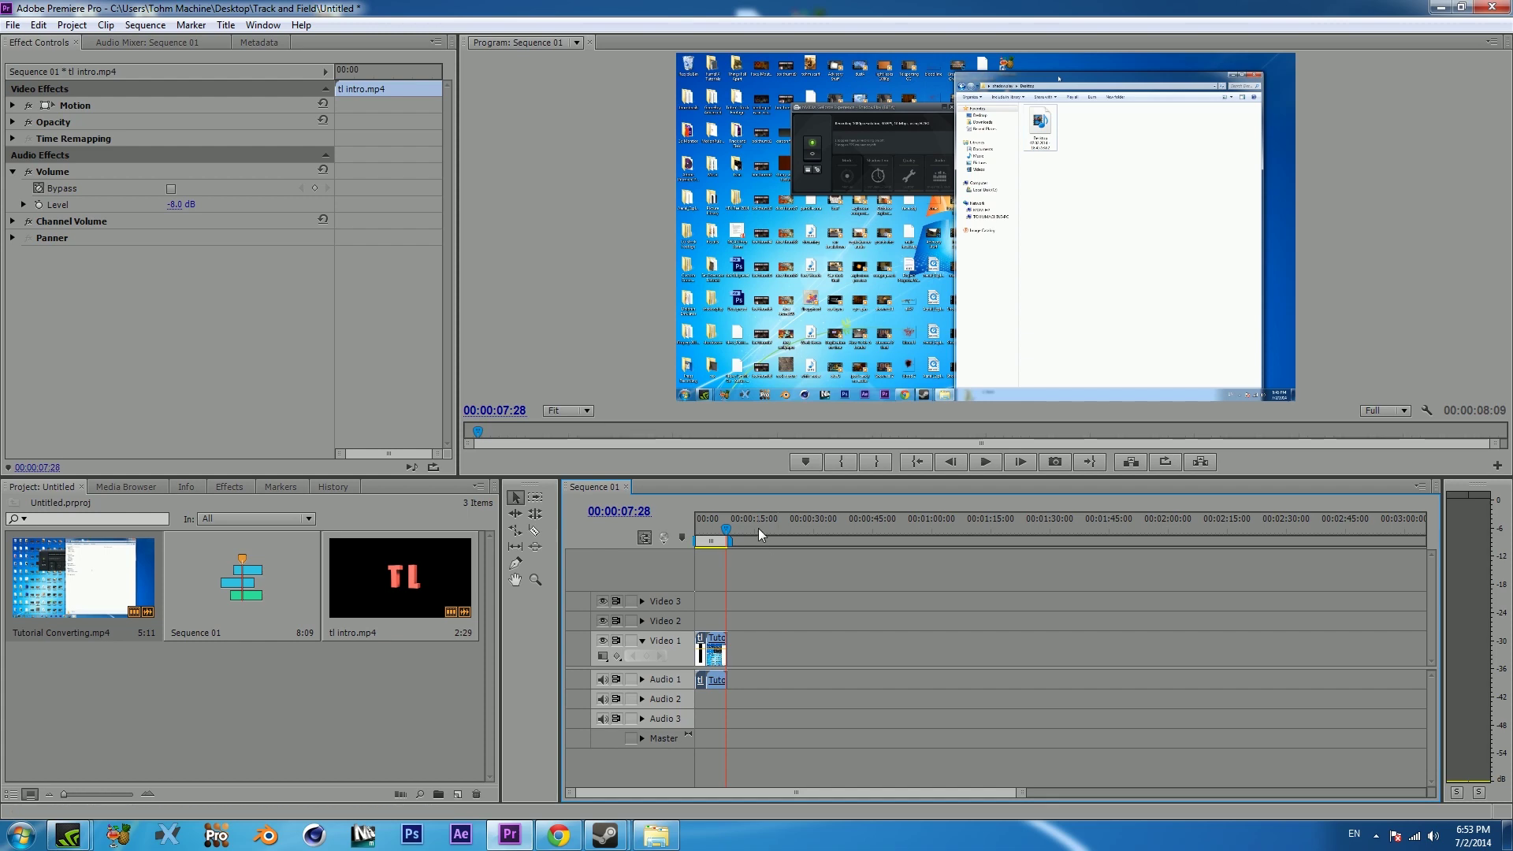
drag(727, 523, 693, 524)
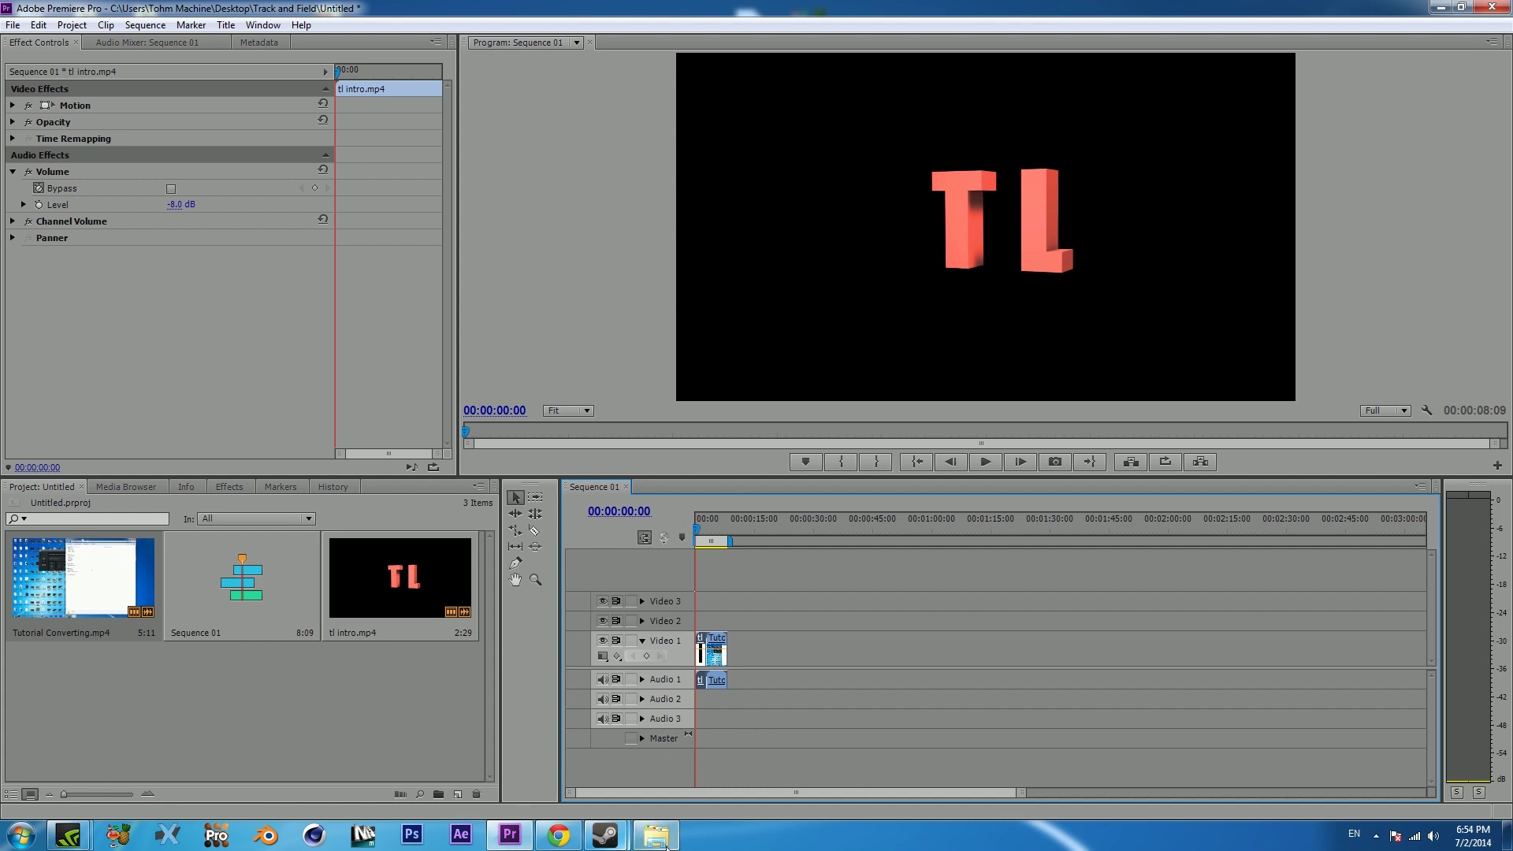
Check Tutorial Converting's Properties Details: 1920x1080, 30 frames/second, 48 kHz stereo, then close the dialog
click(662, 839)
right_click(1074, 208)
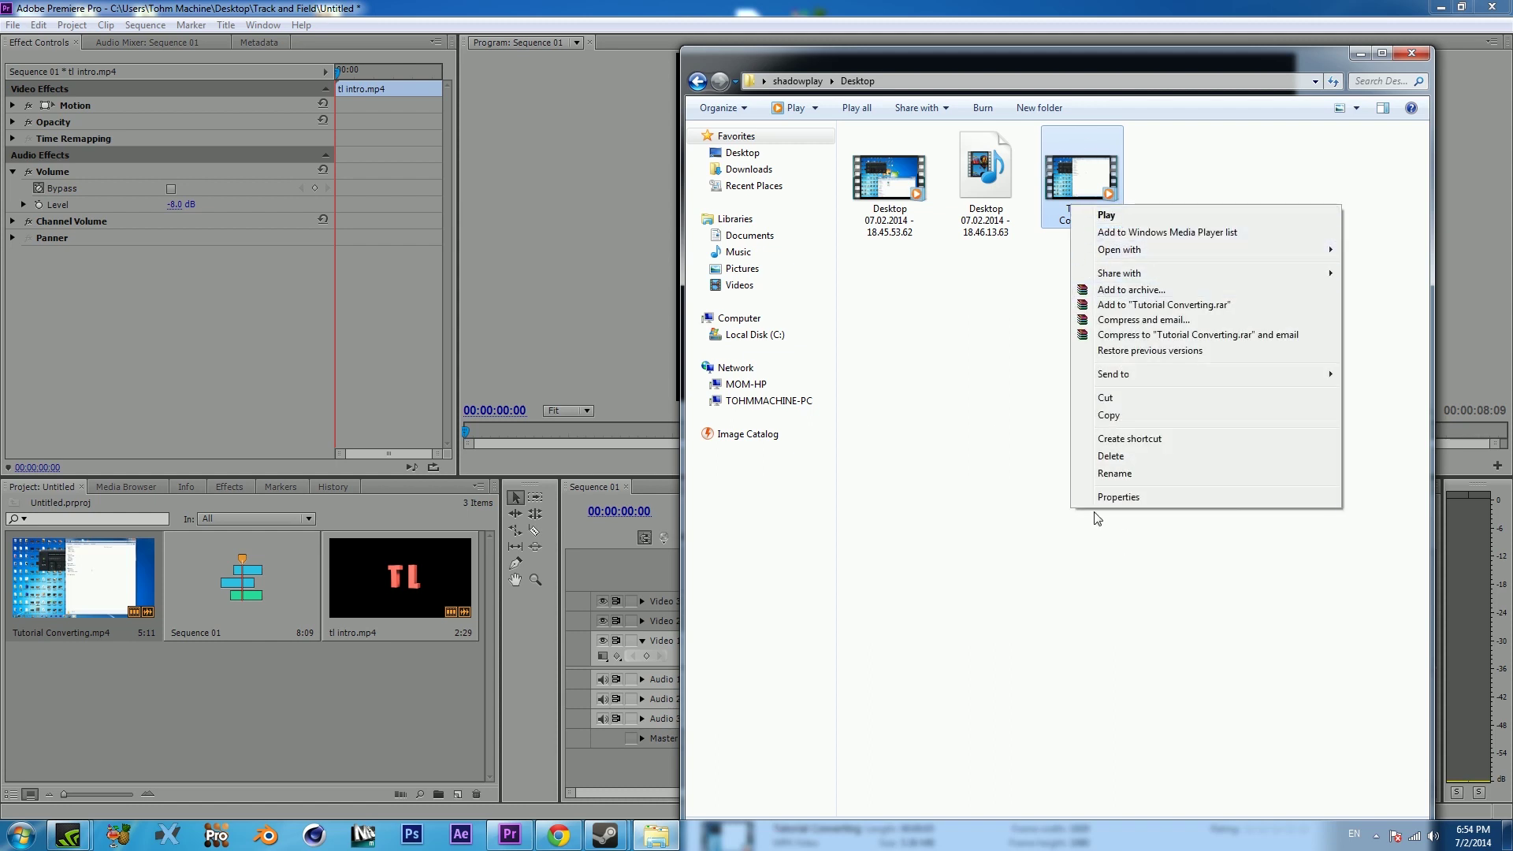
click(1118, 498)
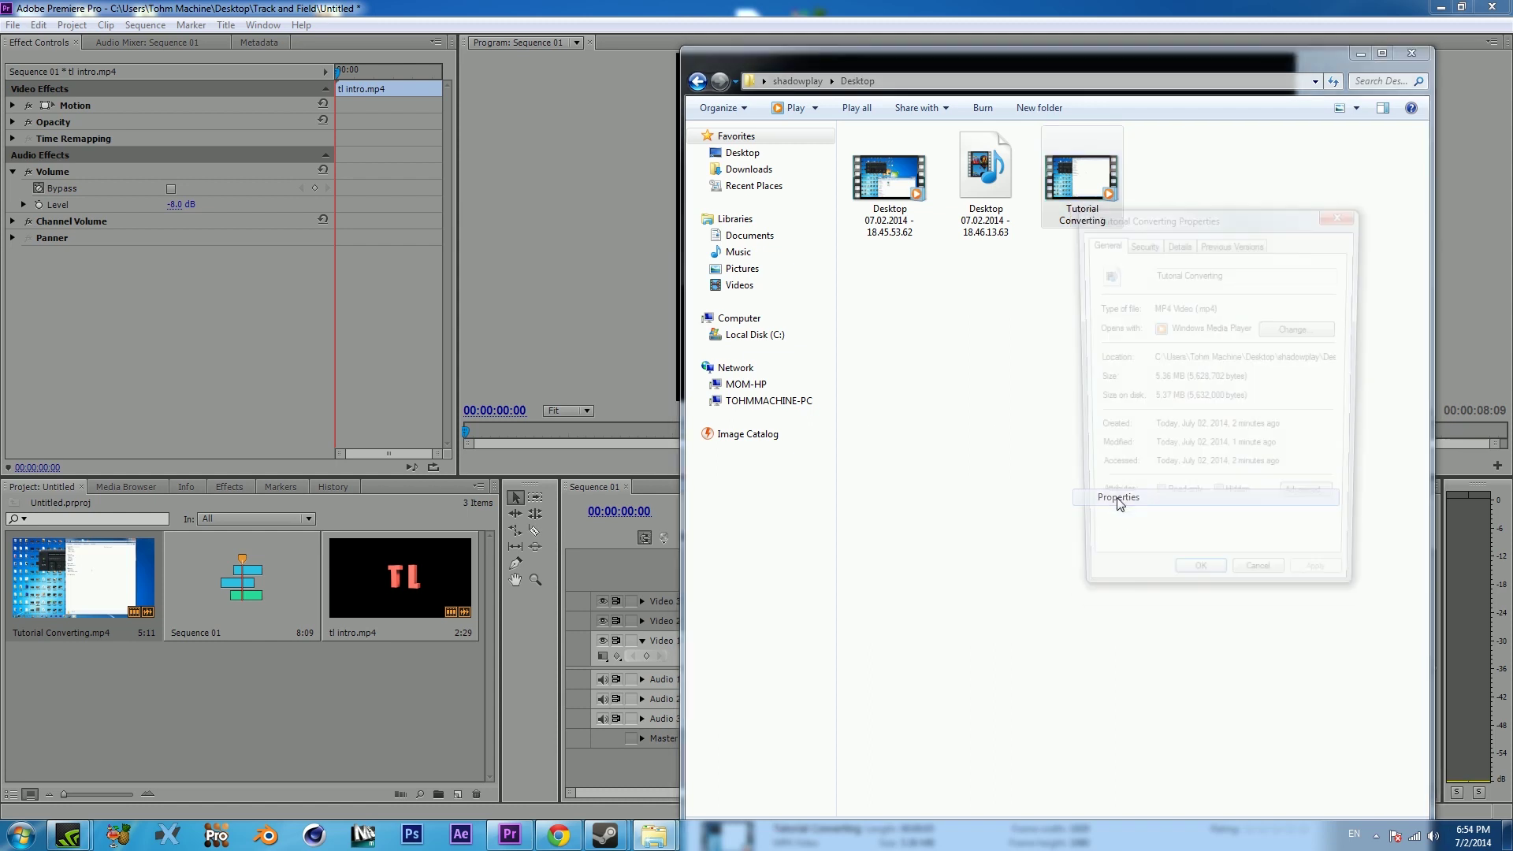
click(1188, 243)
scroll(1253, 465, down, 1)
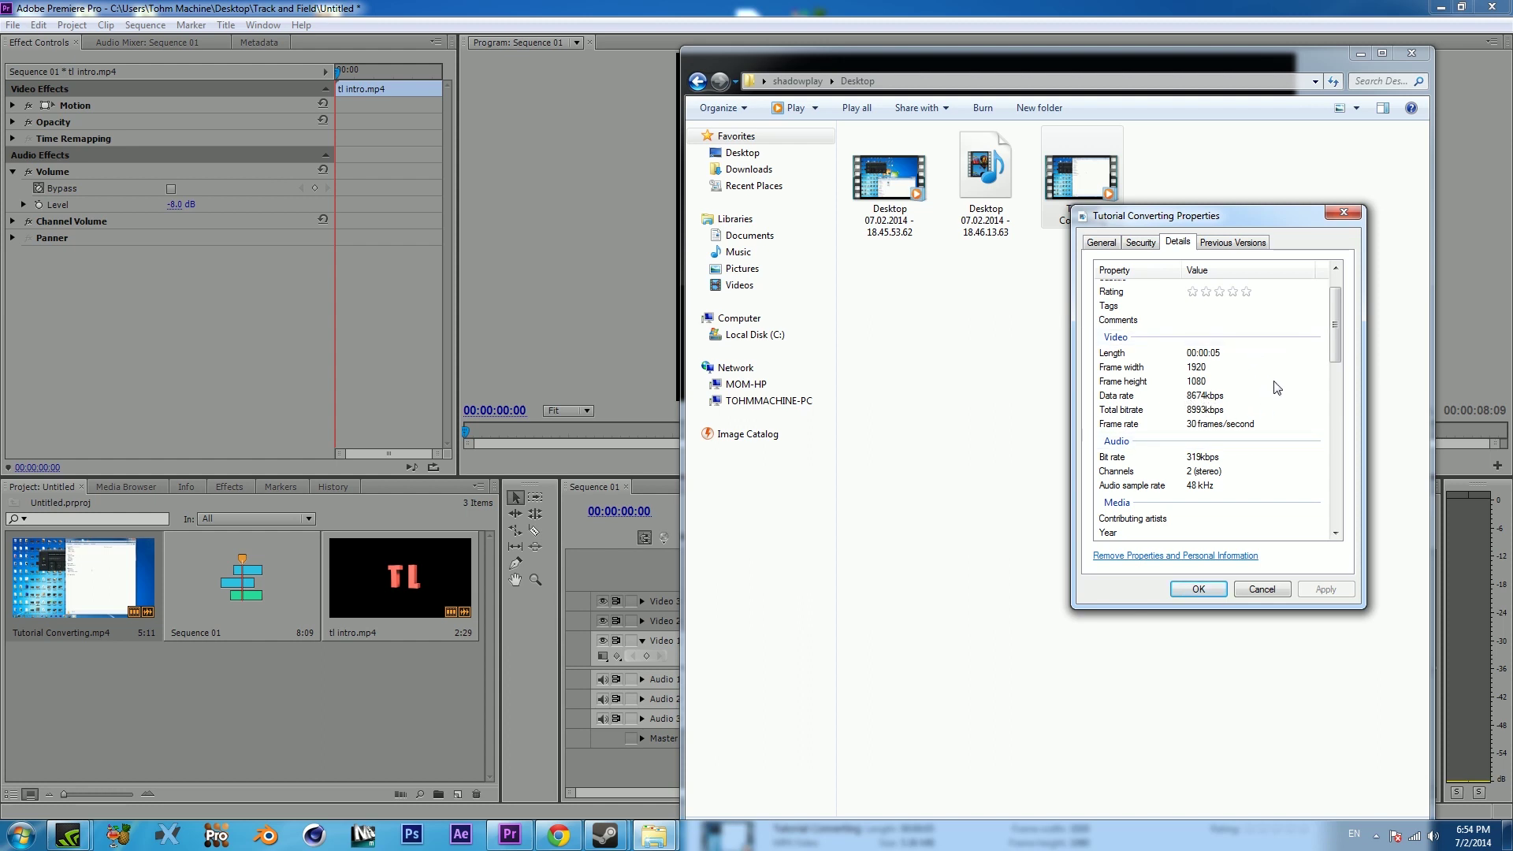
click(1344, 212)
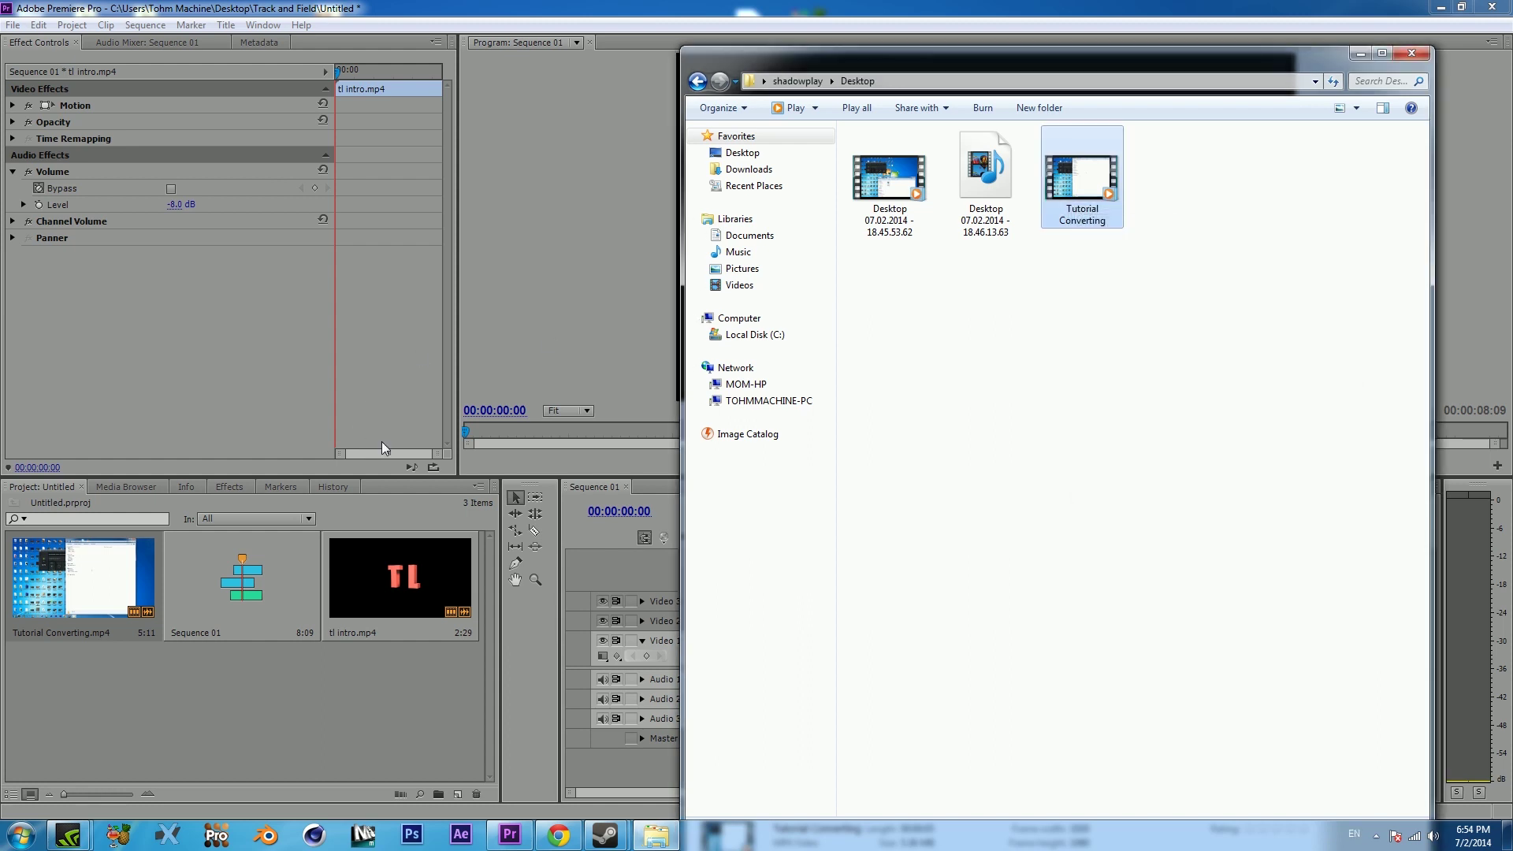